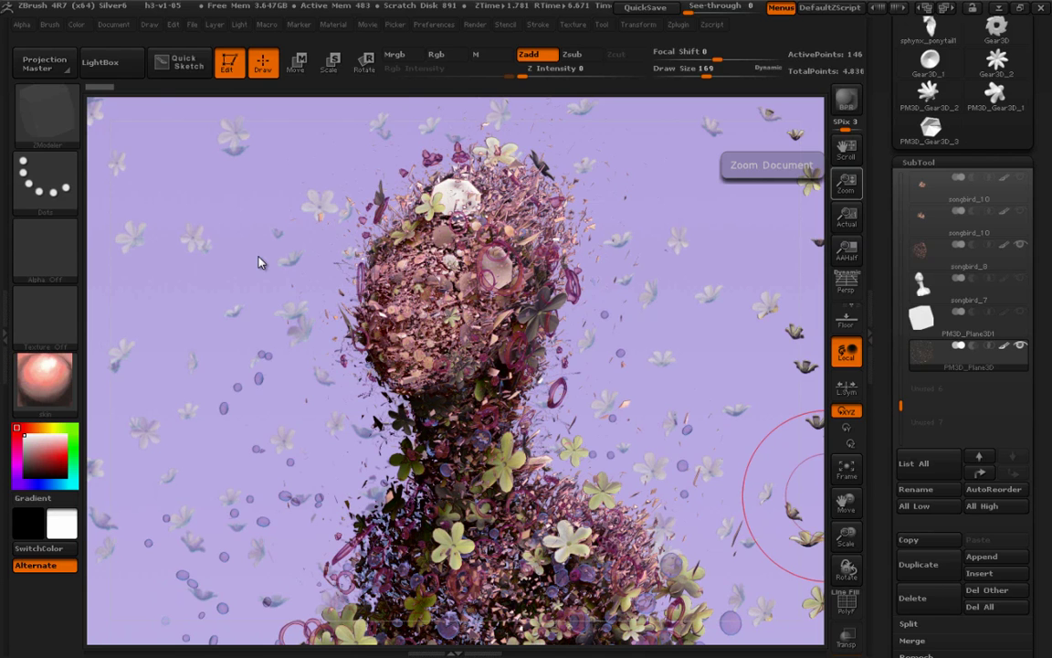
mouse_move(169, 240)
mouse_down()
mouse_move(231, 190)
mouse_move(261, 193)
mouse_move(312, 162)
mouse_move(380, 153)
mouse_move(402, 136)
mouse_move(528, 123)
mouse_move(566, 548)
mouse_move(112, 290)
mouse_move(196, 320)
mouse_up()
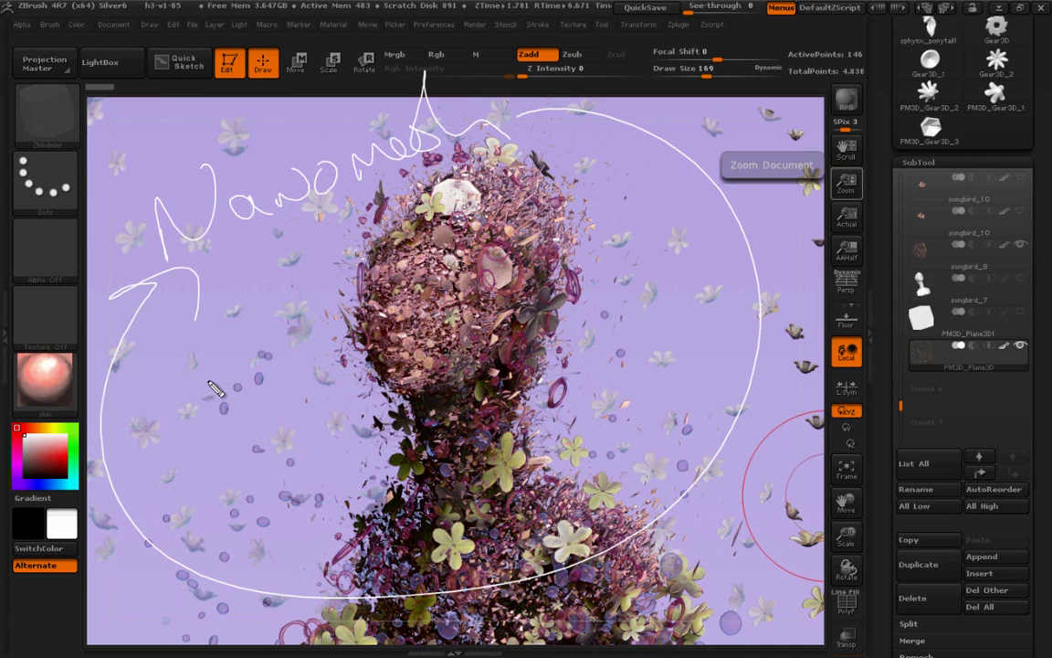
mouse_move(174, 343)
mouse_down()
mouse_move(219, 356)
mouse_move(210, 302)
mouse_move(297, 294)
mouse_up()
mouse_move(203, 402)
mouse_down()
mouse_move(219, 412)
mouse_move(233, 356)
mouse_move(326, 378)
mouse_up()
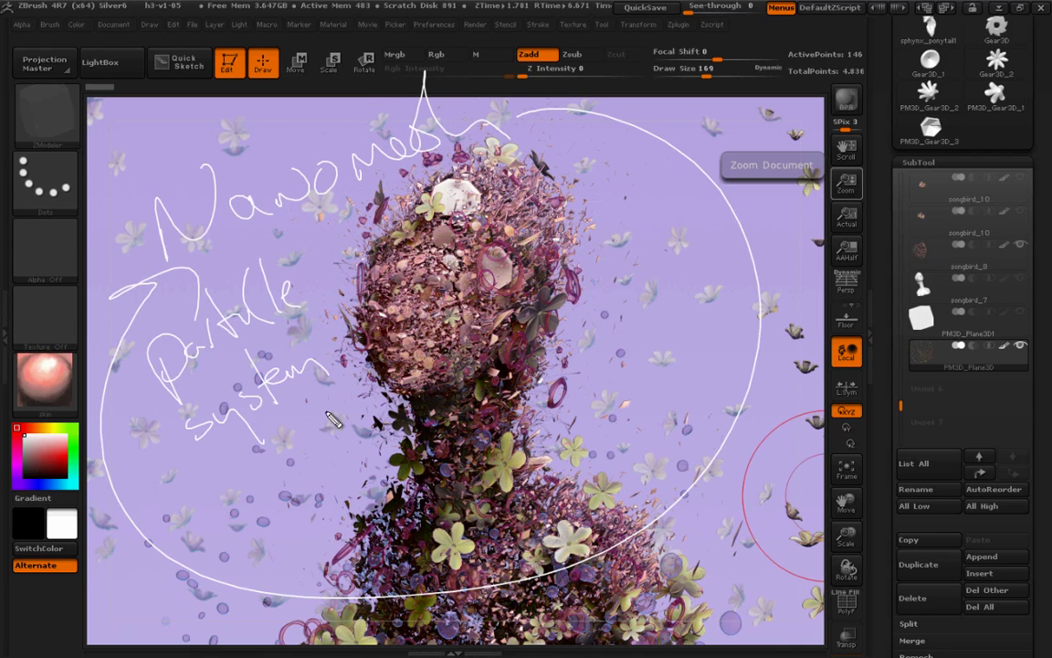
mouse_move(229, 455)
mouse_down()
mouse_move(245, 461)
mouse_move(301, 432)
mouse_up()
mouse_move(273, 505)
mouse_down()
mouse_move(422, 411)
mouse_move(365, 470)
mouse_up()
mouse_move(243, 532)
mouse_down()
mouse_move(266, 515)
mouse_move(257, 530)
mouse_up()
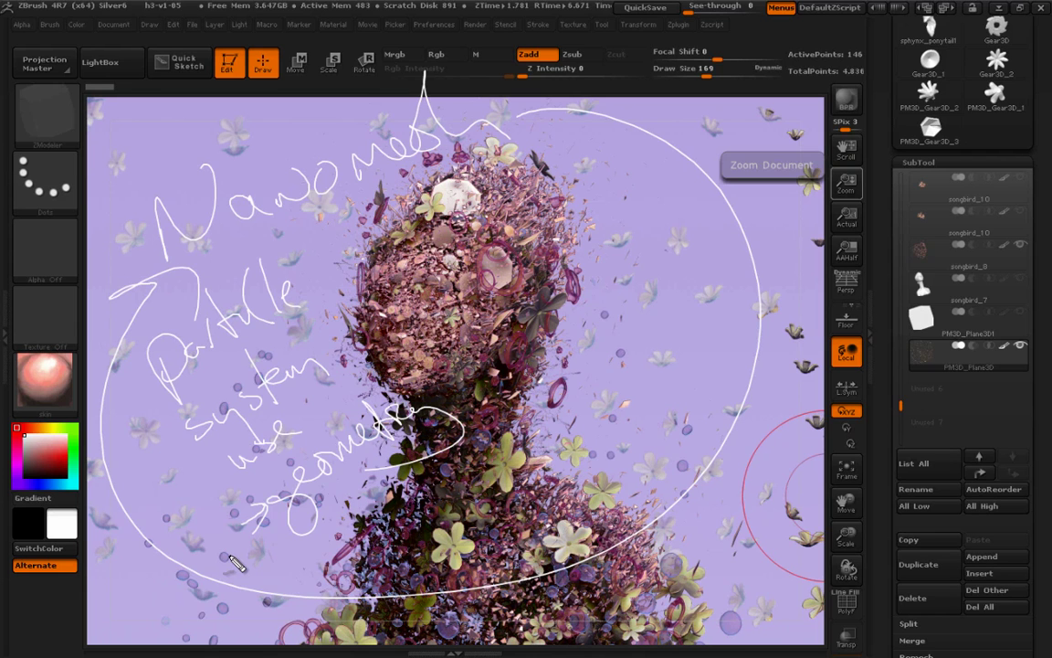
key(Escape)
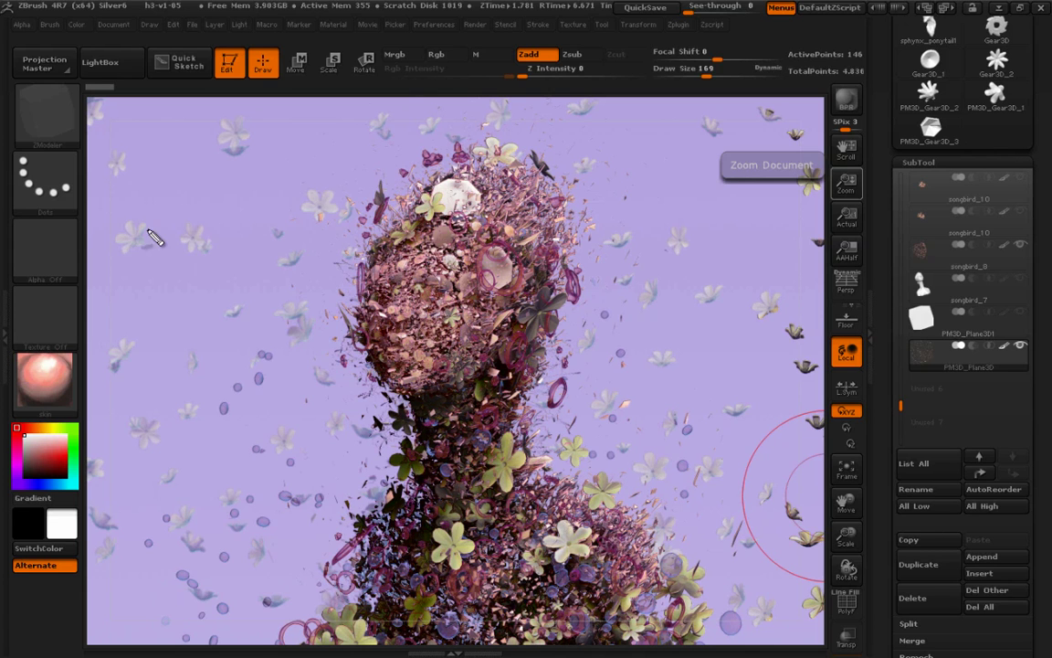
drag(162, 177, 150, 248)
drag(173, 197, 150, 208)
drag(186, 181, 186, 180)
drag(197, 155, 200, 202)
drag(209, 183, 226, 233)
key(ctrl+z)
key(ctrl+z)
drag(150, 182, 152, 254)
mouse_move(157, 147)
mouse_down()
mouse_move(207, 188)
mouse_move(235, 178)
mouse_move(274, 187)
mouse_move(264, 254)
mouse_up()
mouse_move(290, 178)
mouse_down()
mouse_move(301, 239)
mouse_move(330, 177)
mouse_move(368, 170)
mouse_move(372, 193)
mouse_up()
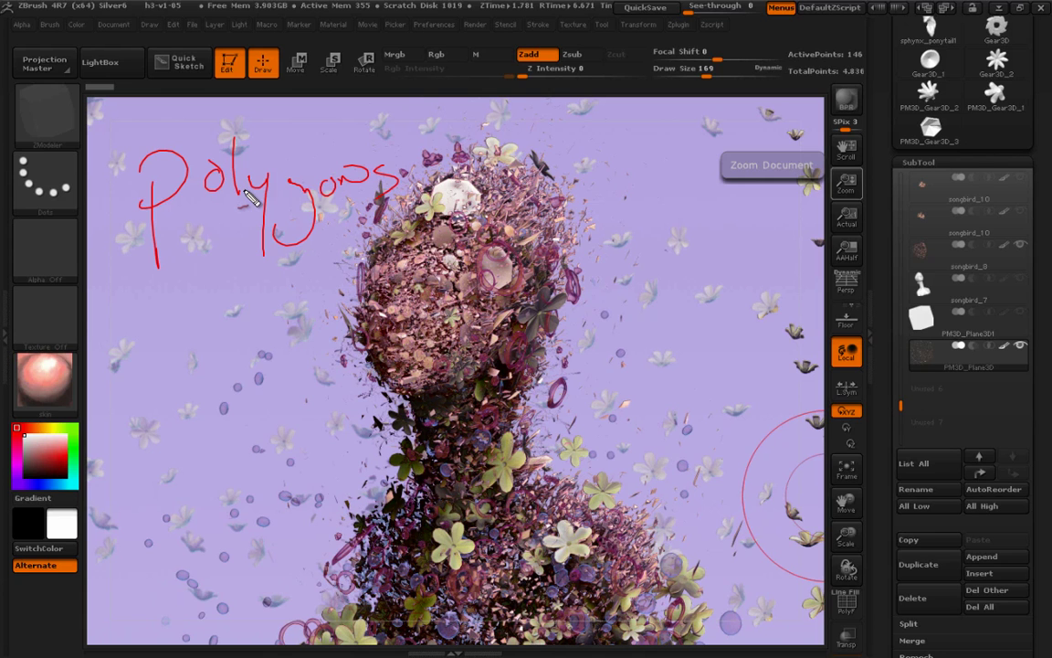
mouse_move(333, 137)
mouse_down()
mouse_move(81, 169)
mouse_move(285, 116)
mouse_up()
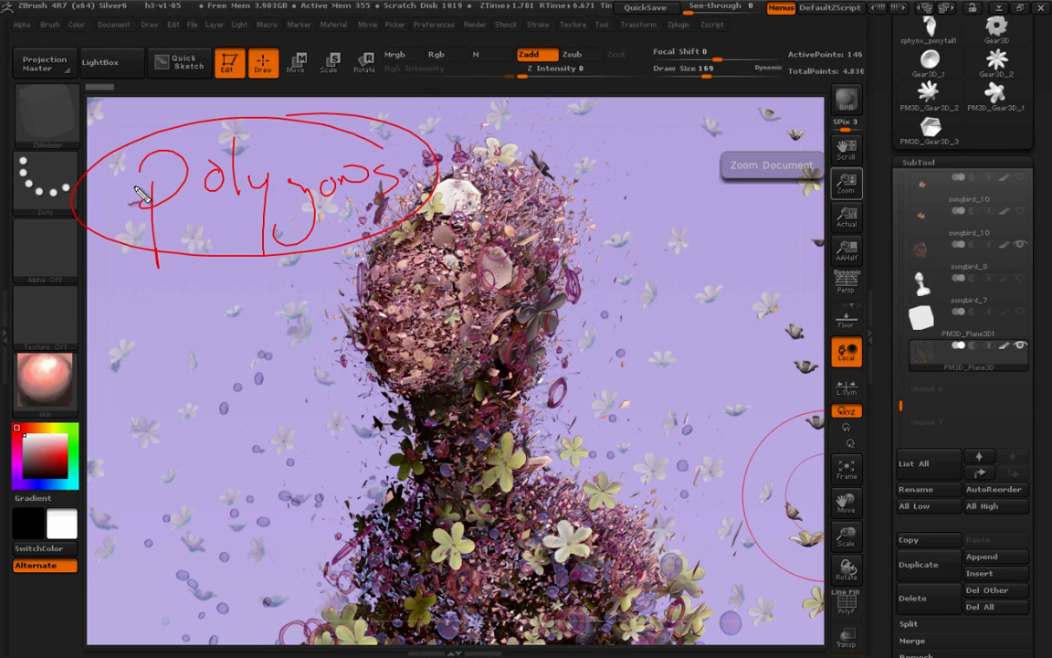
mouse_move(221, 285)
mouse_down()
mouse_move(274, 287)
mouse_move(303, 335)
mouse_up()
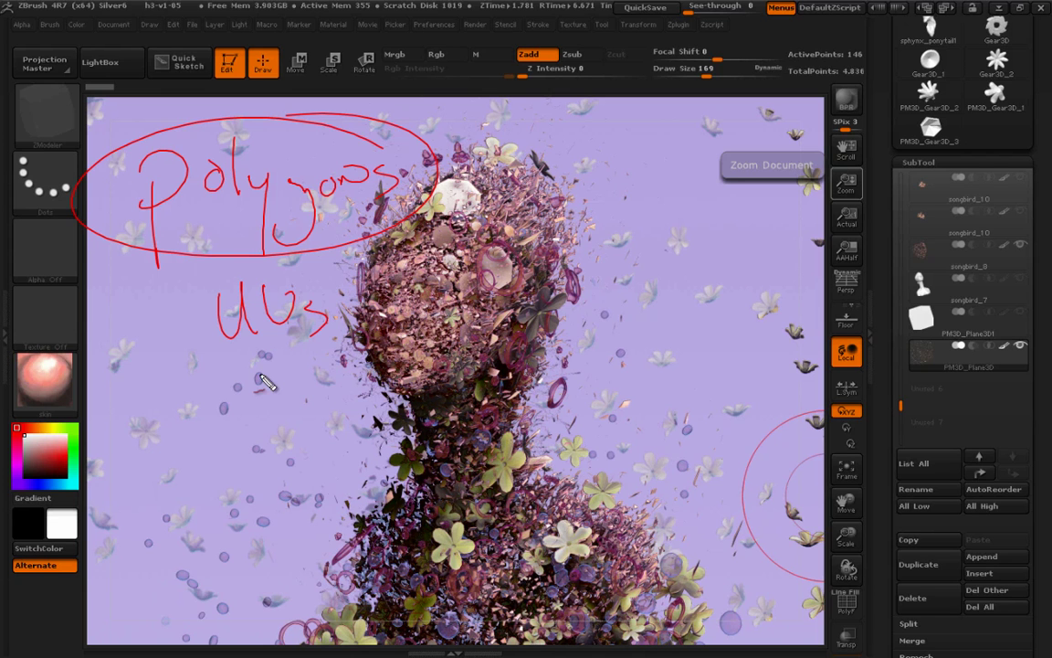
mouse_move(312, 376)
mouse_down()
mouse_move(368, 371)
mouse_move(340, 429)
mouse_up()
mouse_move(375, 411)
mouse_down()
mouse_move(551, 404)
mouse_move(576, 420)
mouse_move(591, 528)
mouse_move(173, 272)
mouse_up()
mouse_move(311, 498)
mouse_down()
mouse_move(290, 475)
mouse_move(569, 558)
mouse_move(534, 575)
mouse_up()
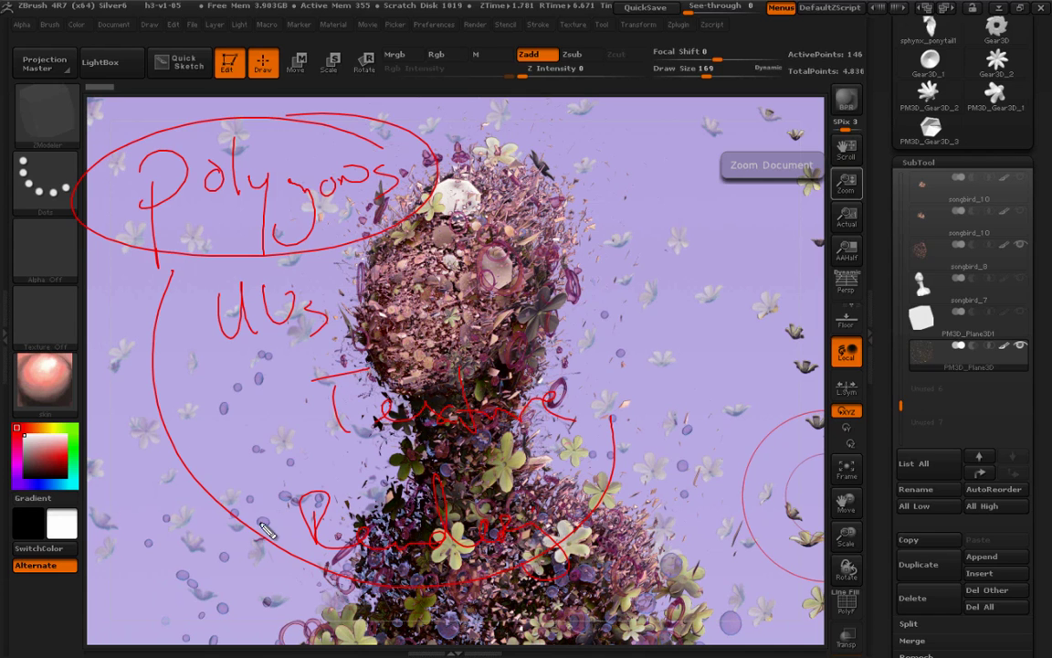
mouse_move(242, 497)
mouse_down()
mouse_move(191, 401)
mouse_move(251, 370)
mouse_up()
mouse_move(343, 294)
mouse_down()
mouse_move(364, 241)
mouse_move(280, 399)
mouse_move(489, 490)
mouse_move(358, 639)
mouse_up()
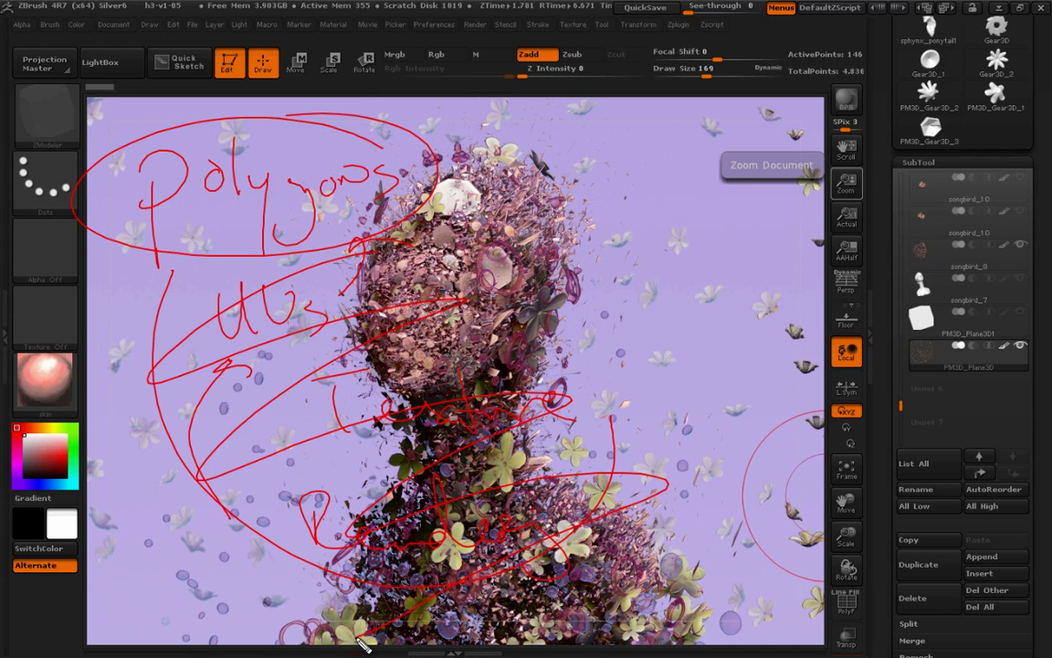
key(ctrl+z)
key(ctrl+z)
key(ctrl+z)
key(ctrl+z)
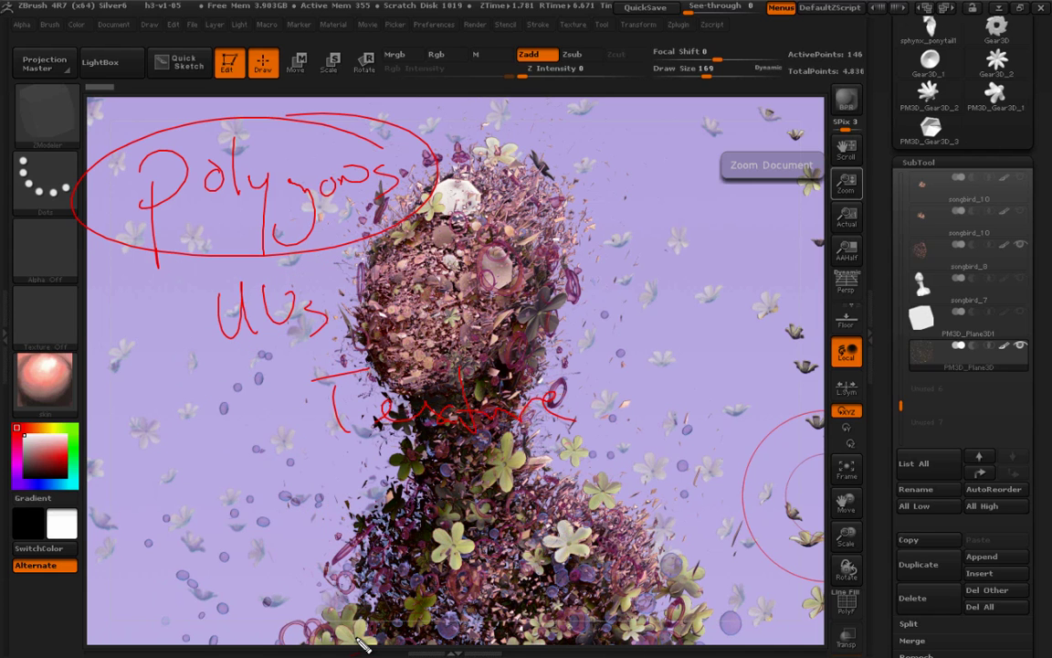
key(ctrl+z)
key(ctrl+z)
key(ctrl+z)
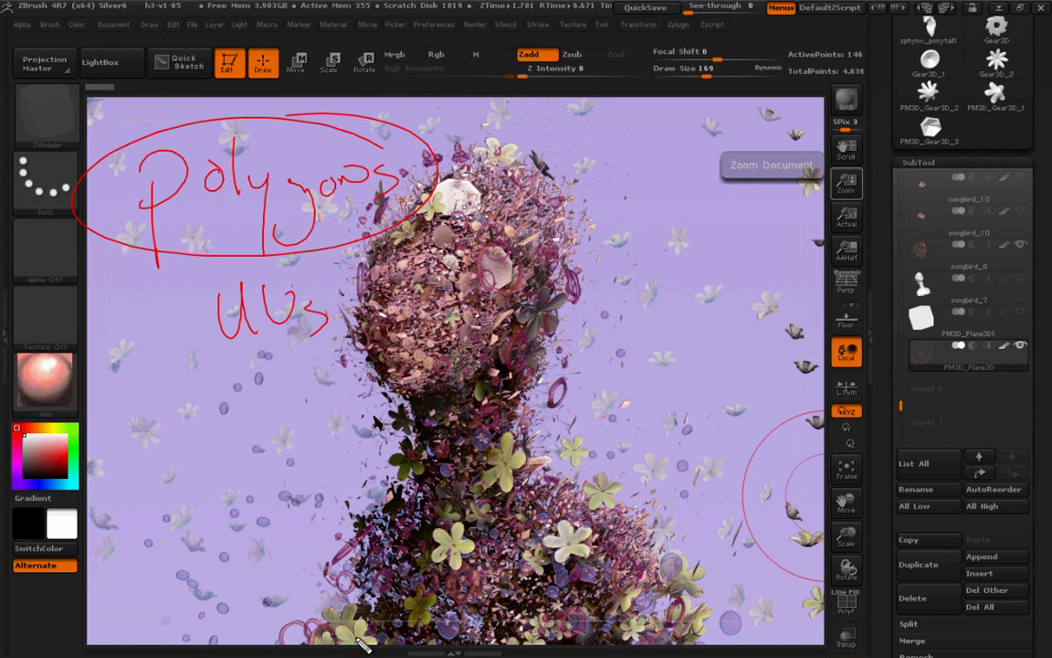
key(ctrl+z)
key(ctrl+z)
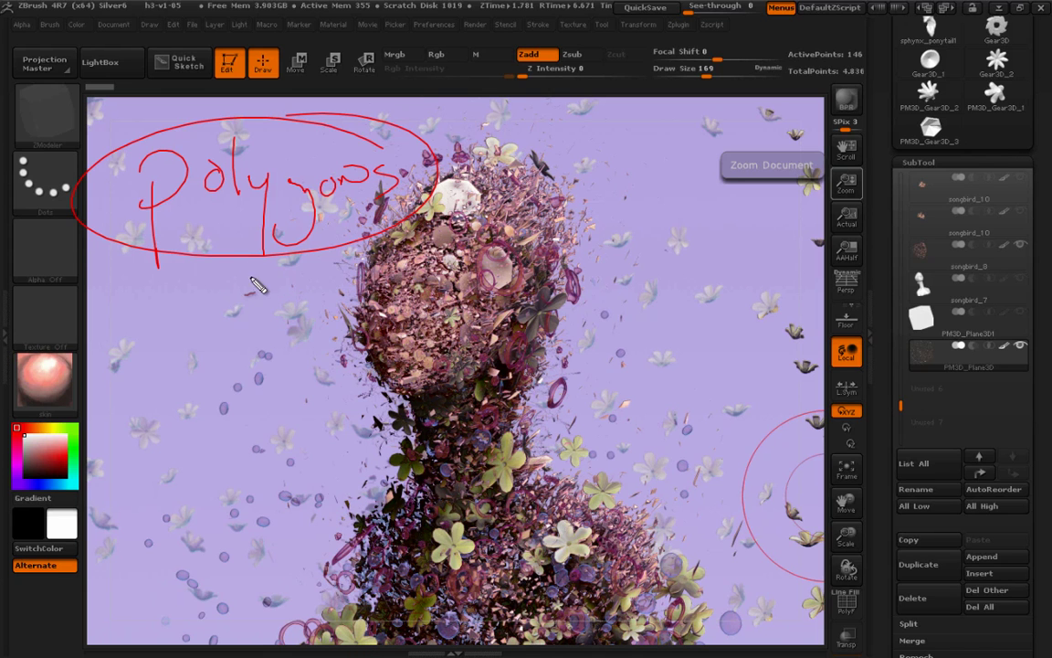
drag(246, 258, 245, 302)
drag(235, 287, 261, 287)
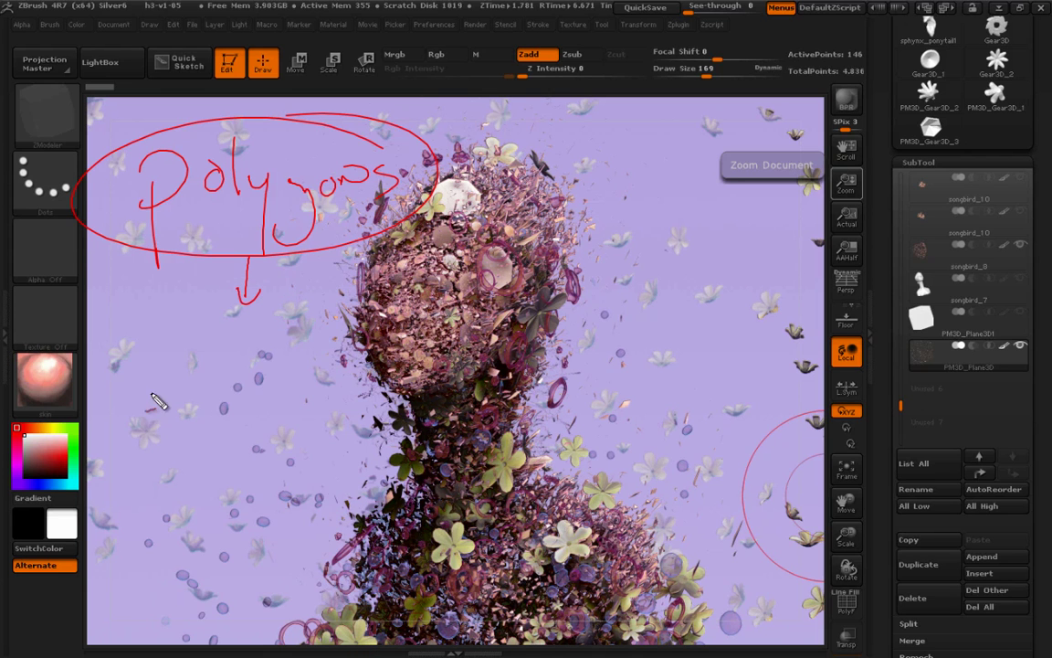
mouse_move(154, 331)
mouse_down()
mouse_move(182, 329)
mouse_move(216, 357)
mouse_move(274, 308)
mouse_move(298, 350)
mouse_move(308, 331)
mouse_move(338, 330)
mouse_up()
drag(167, 331, 164, 392)
mouse_move(155, 333)
mouse_down()
mouse_move(168, 352)
mouse_move(215, 374)
mouse_move(257, 370)
mouse_up()
click(217, 335)
mouse_move(255, 347)
mouse_down()
mouse_move(234, 372)
mouse_move(293, 308)
mouse_move(314, 384)
mouse_up()
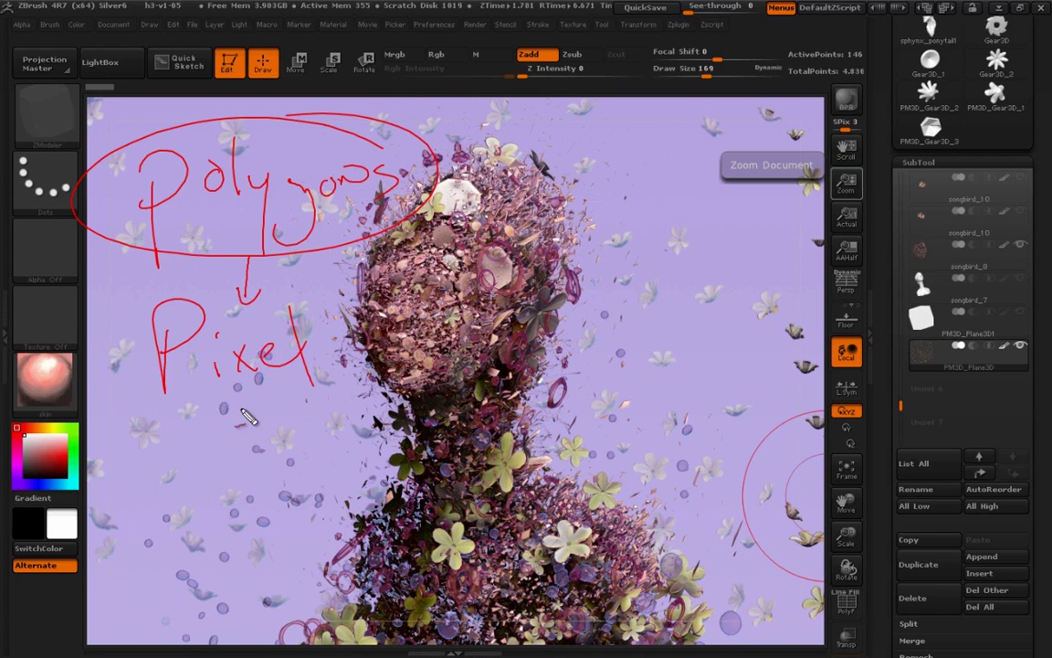
mouse_move(249, 384)
mouse_down()
mouse_move(248, 434)
mouse_move(260, 415)
mouse_up()
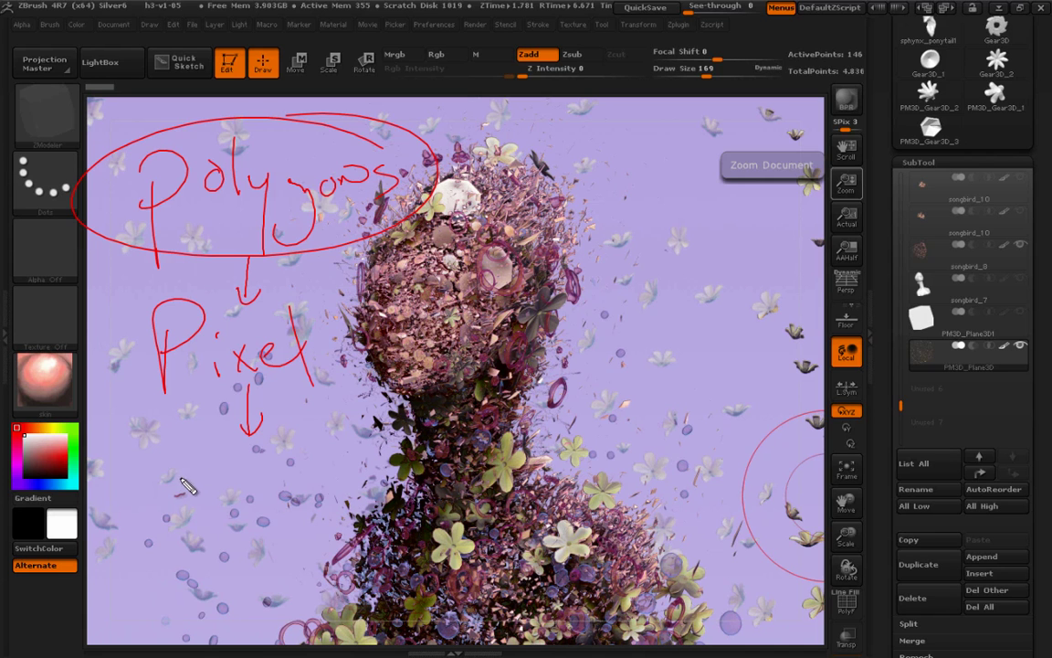
mouse_move(168, 469)
mouse_down()
mouse_move(221, 441)
mouse_move(310, 442)
mouse_move(334, 481)
mouse_up()
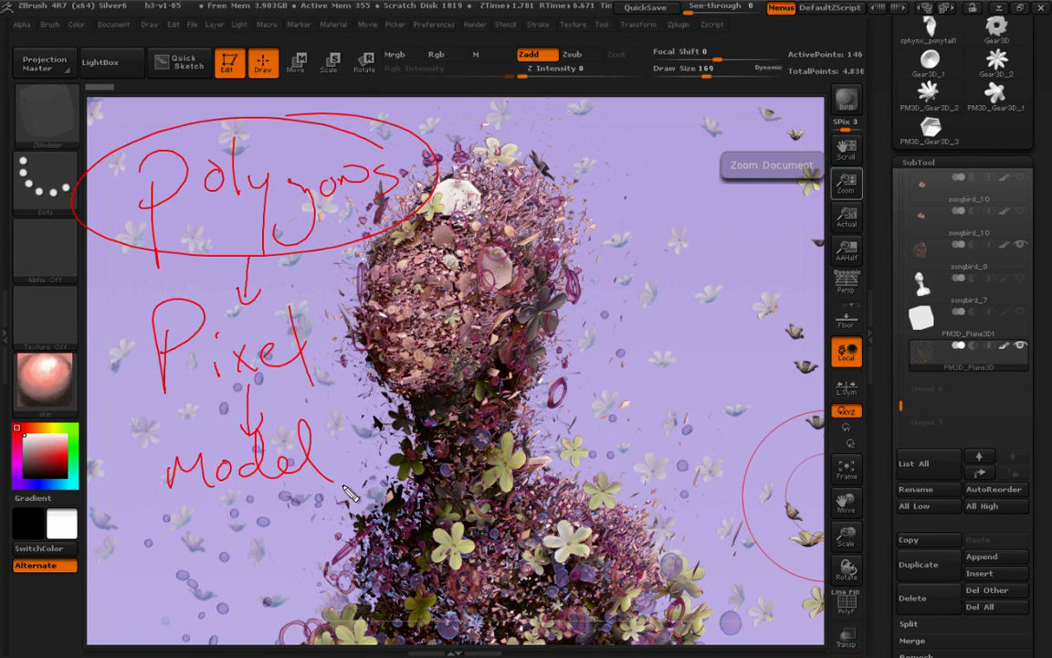
mouse_move(232, 495)
mouse_down()
mouse_move(230, 513)
mouse_move(250, 523)
mouse_move(268, 500)
mouse_up()
mouse_move(280, 483)
mouse_down()
mouse_move(281, 503)
mouse_move(329, 521)
mouse_move(397, 489)
mouse_up()
mouse_move(227, 520)
mouse_down()
mouse_move(25, 272)
mouse_move(157, 96)
mouse_up()
mouse_move(256, 475)
mouse_down()
mouse_move(254, 489)
mouse_move(11, 283)
mouse_move(227, 94)
mouse_move(245, 57)
mouse_up()
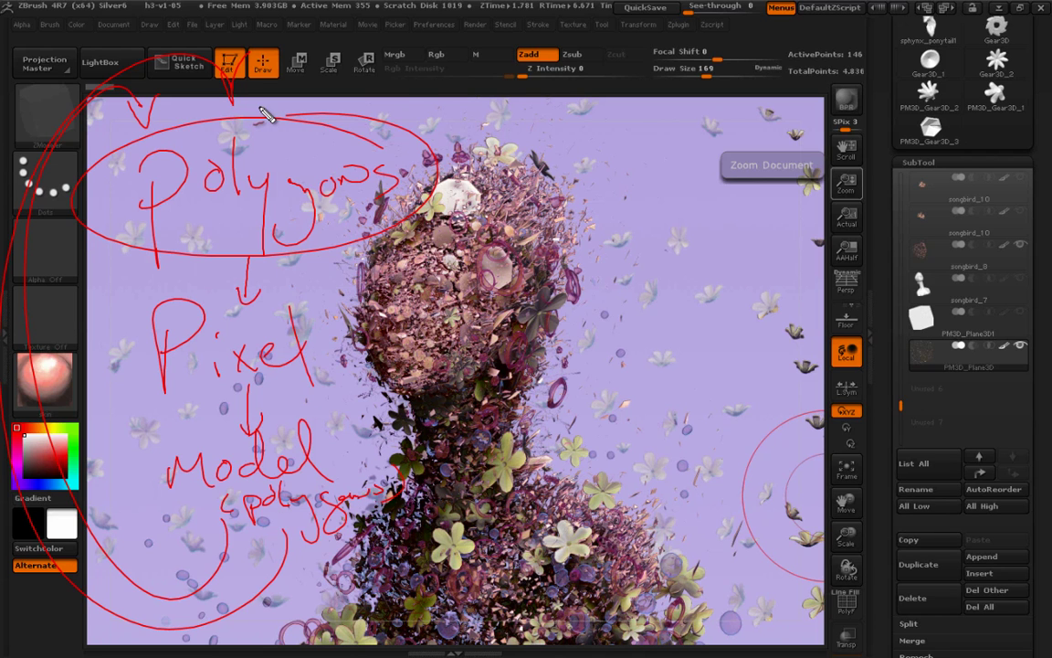
drag(236, 298, 264, 291)
mouse_move(336, 248)
mouse_down()
mouse_move(362, 337)
mouse_move(359, 427)
mouse_up()
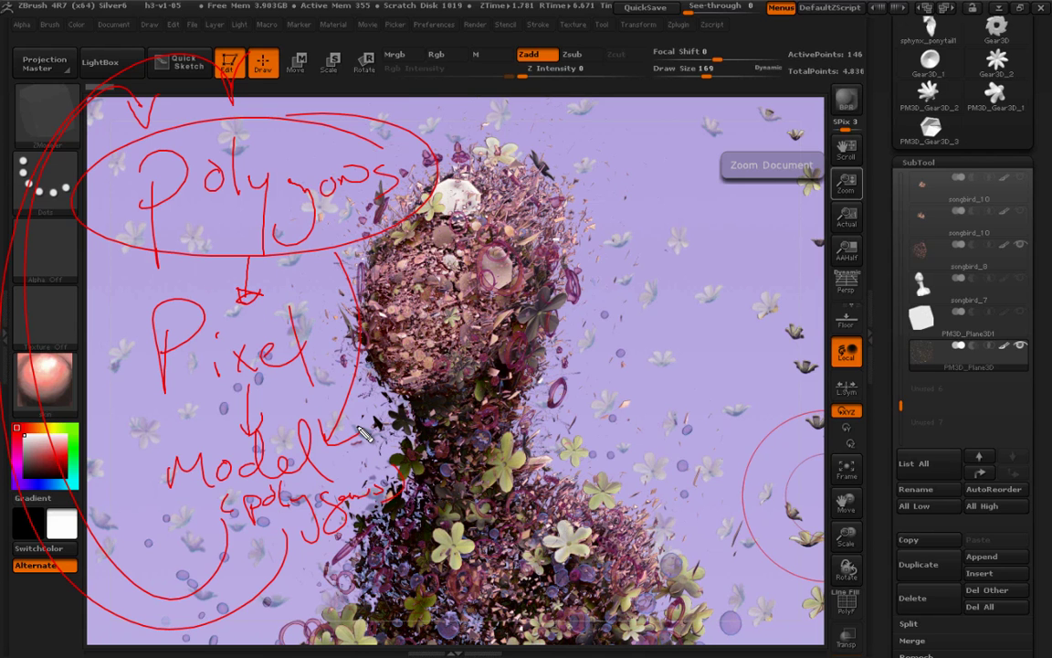
mouse_move(362, 434)
mouse_down()
mouse_move(114, 425)
mouse_move(363, 423)
mouse_move(475, 142)
mouse_move(508, 98)
mouse_up()
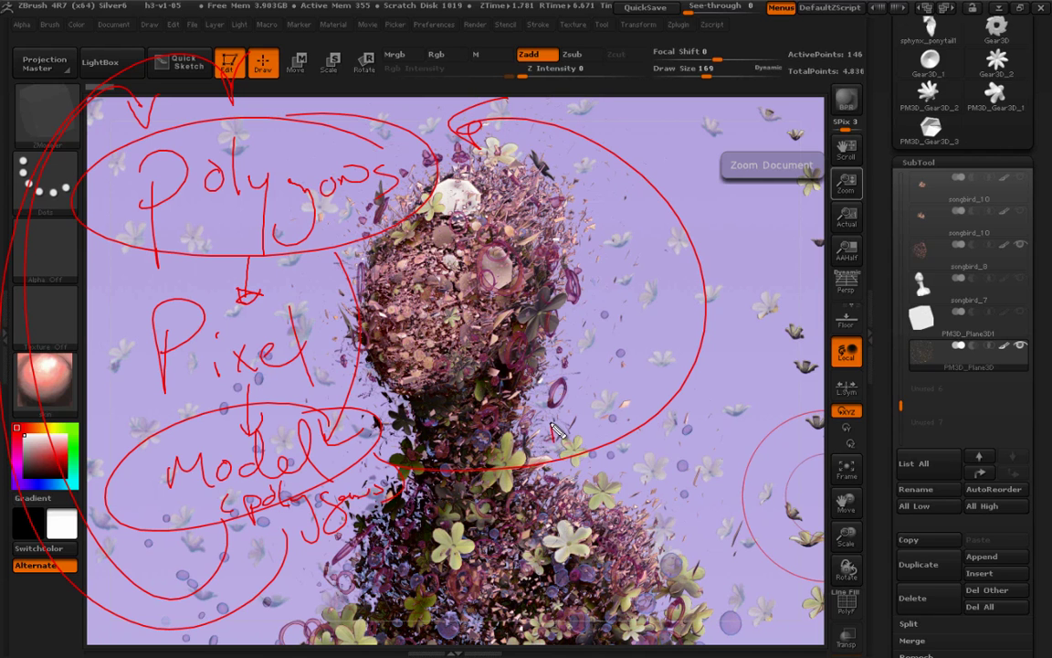
mouse_move(548, 445)
mouse_down()
mouse_move(659, 398)
mouse_move(679, 343)
mouse_up()
mouse_move(664, 291)
mouse_down()
mouse_move(677, 331)
mouse_move(701, 319)
mouse_up()
mouse_move(703, 301)
mouse_down()
mouse_move(742, 327)
mouse_move(566, 292)
mouse_up()
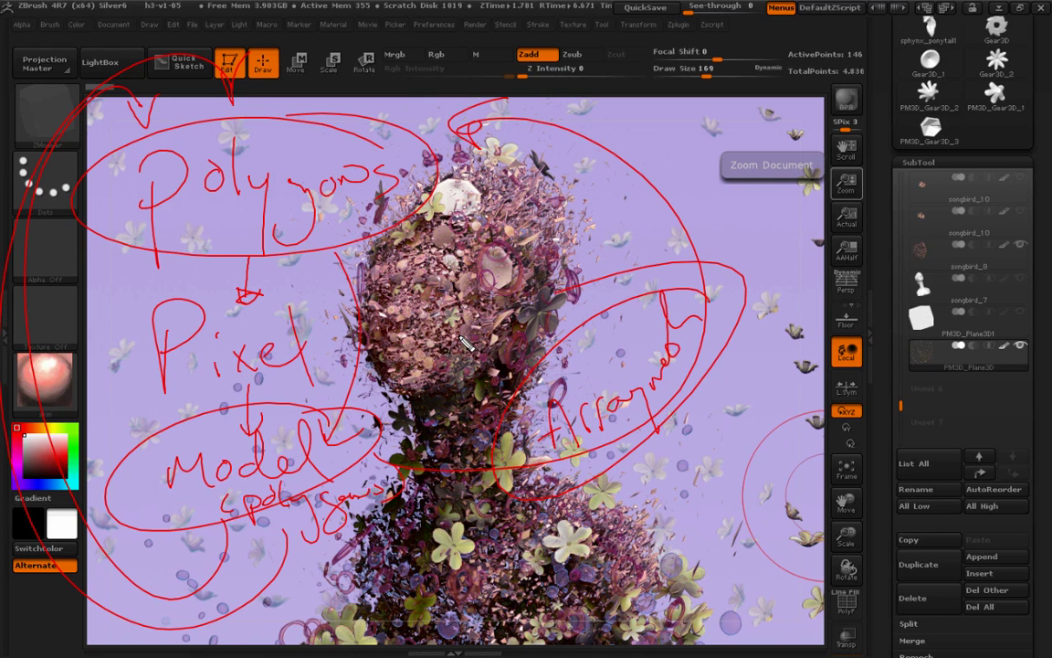
key(Escape)
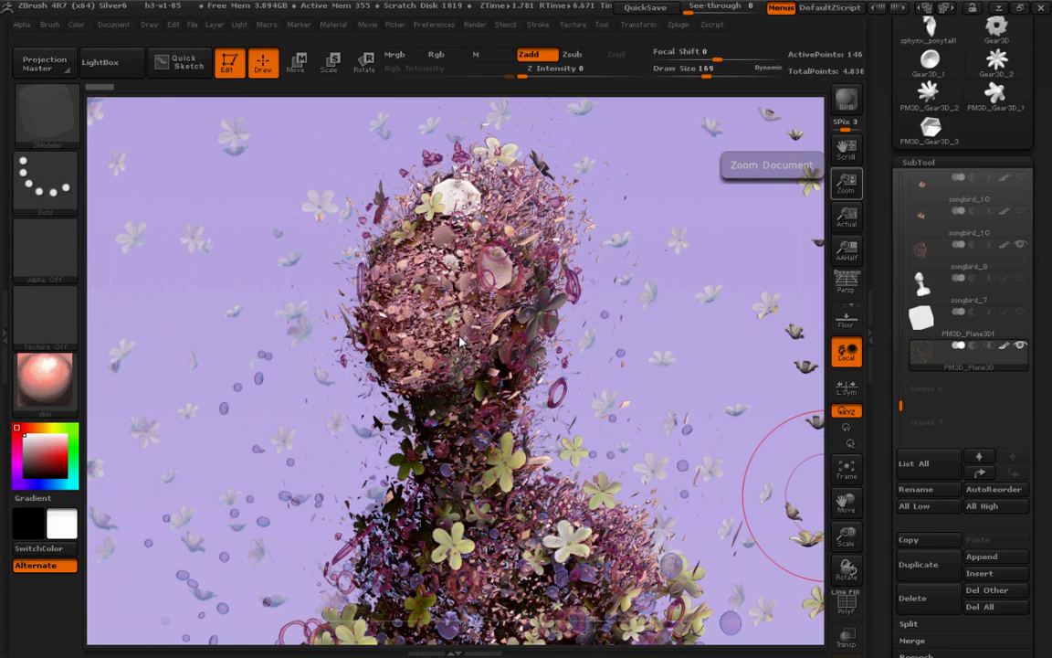
Return from the rendered bust to the working view and switch the active tool to the Plane3D primitive
click(801, 608)
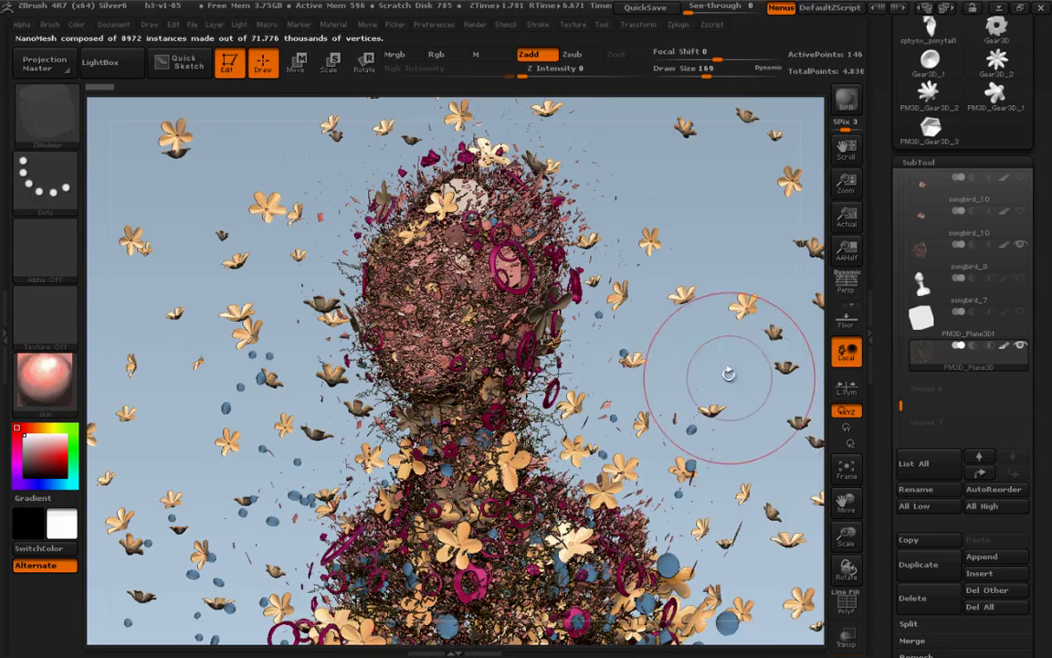
drag(722, 371, 567, 320)
mouse_move(598, 445)
mouse_down()
mouse_move(622, 460)
mouse_move(748, 460)
mouse_move(676, 451)
mouse_up()
drag(585, 447, 683, 480)
alt+drag(685, 535, 688, 550)
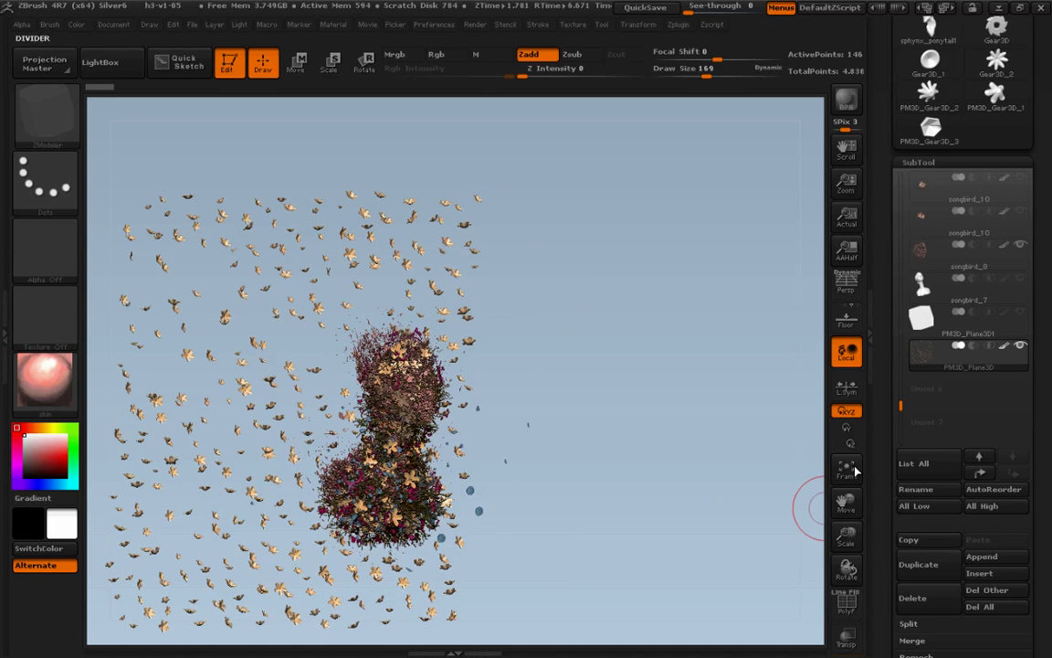
drag(897, 218, 897, 357)
drag(895, 317, 895, 430)
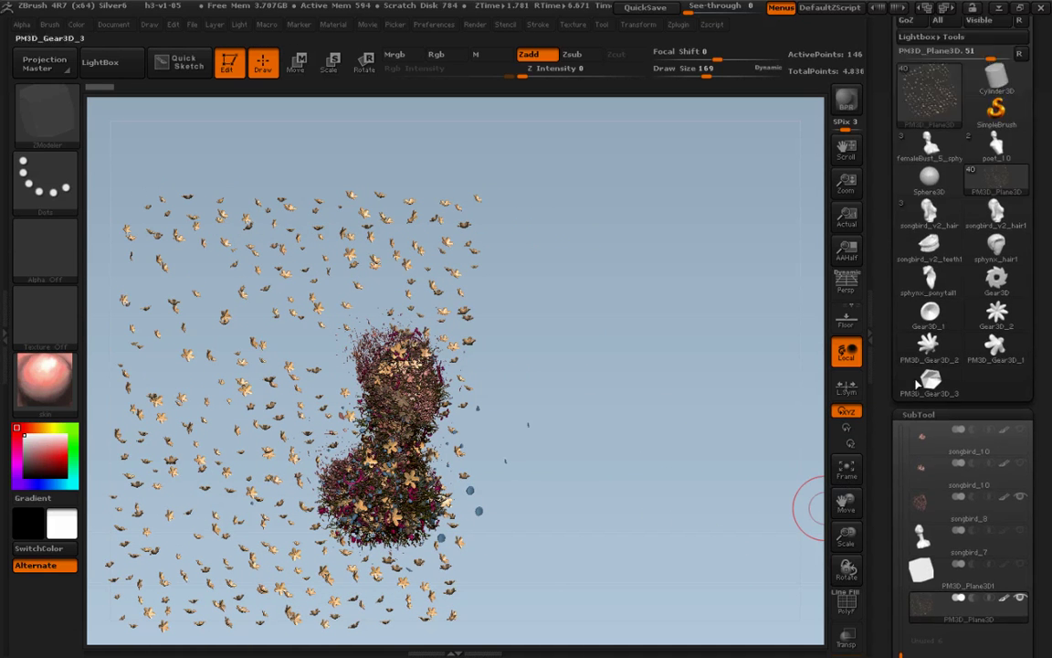
click(937, 123)
click(933, 123)
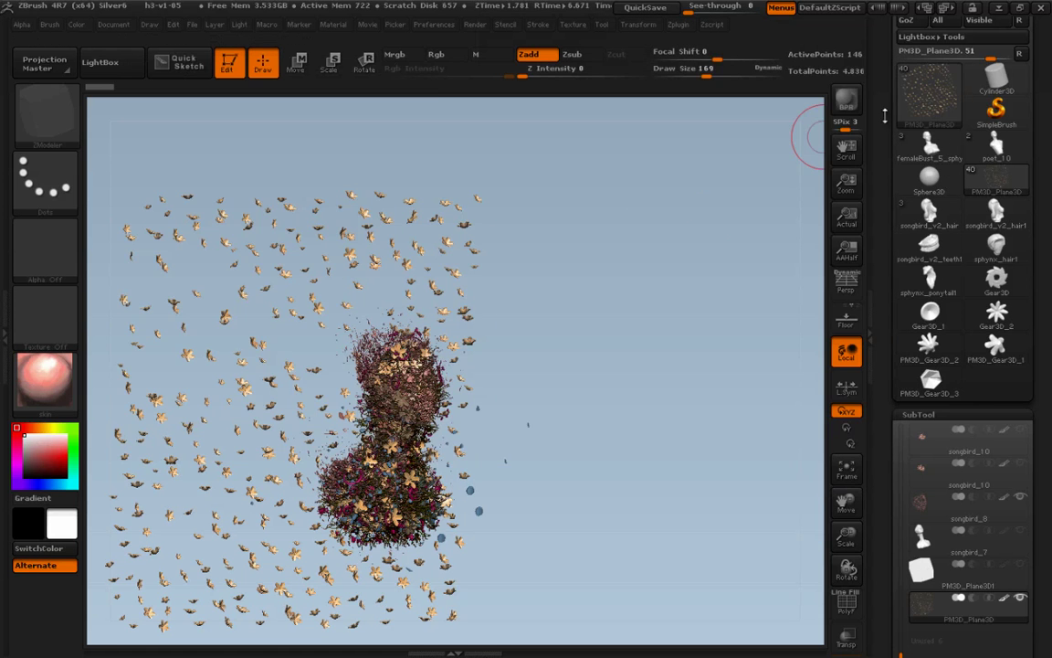
click(923, 109)
click(656, 194)
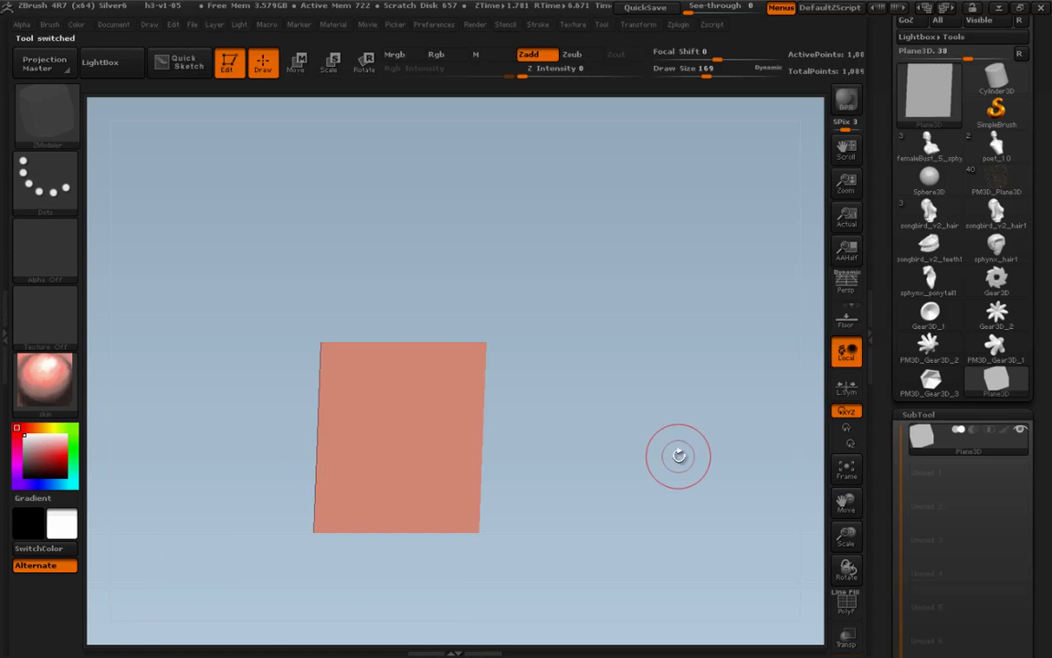
Show the polyframe on the plane and convert the primitive to a PolyMesh3D
key(shift+f)
alt+drag(697, 479, 792, 472)
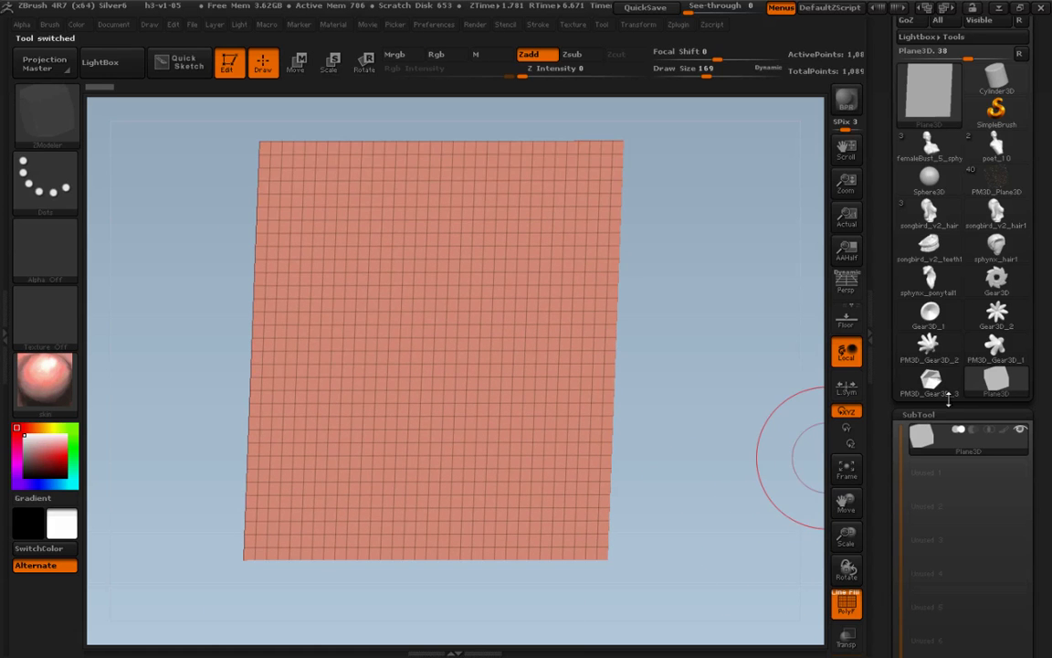
drag(714, 472, 732, 507)
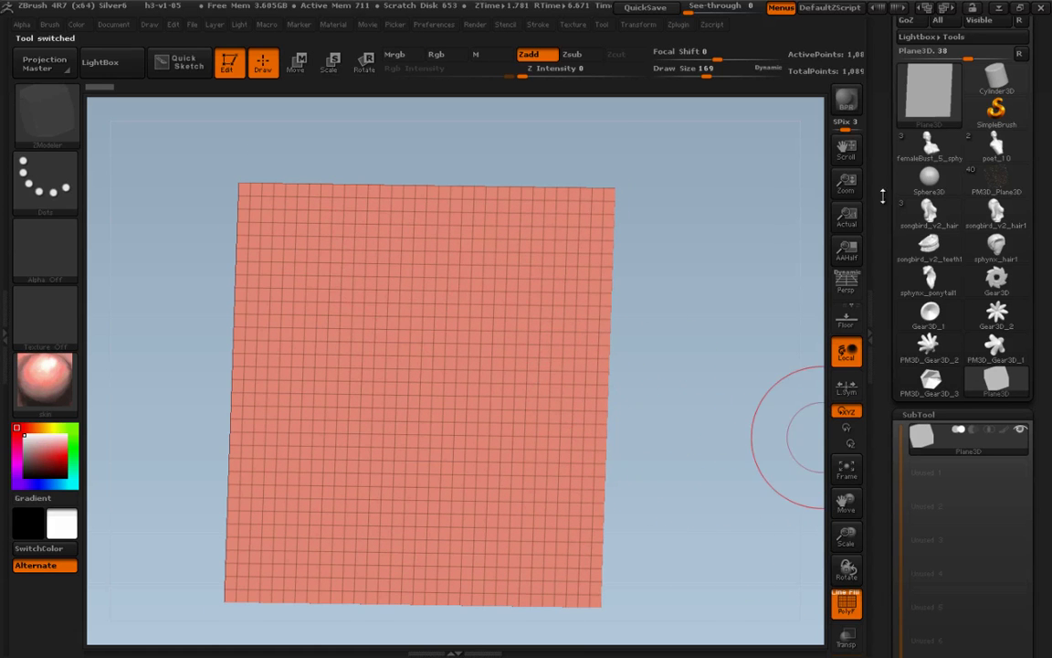
scroll(932, 199, up, 3)
click(976, 102)
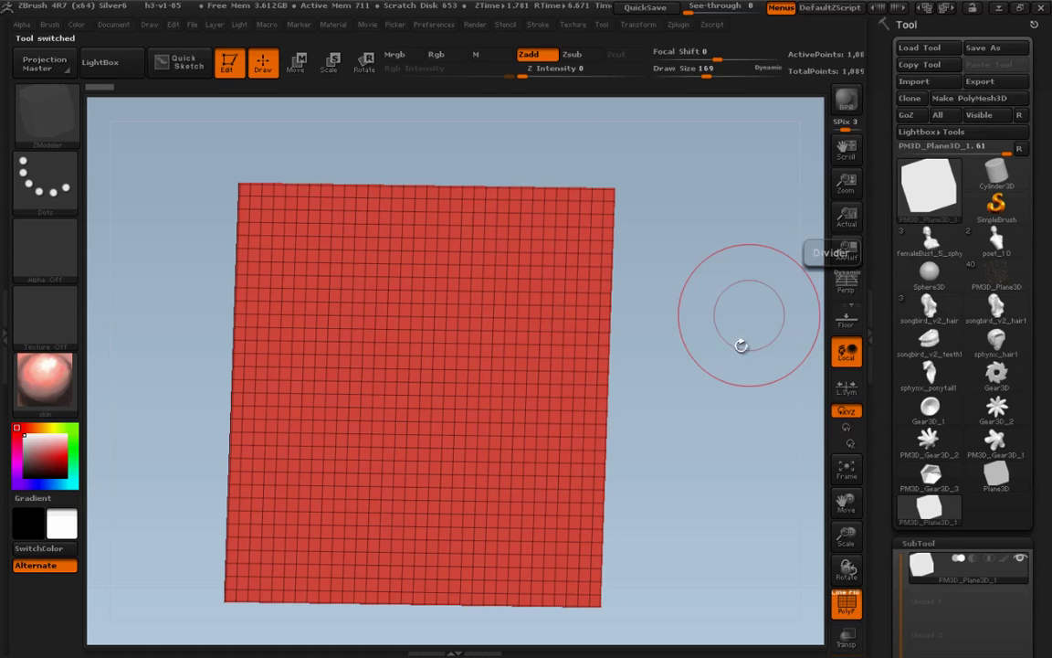
Select the nano-tube01 brush for inserting NanoMesh geometry on the plane
scroll(895, 562, down, 4)
click(64, 127)
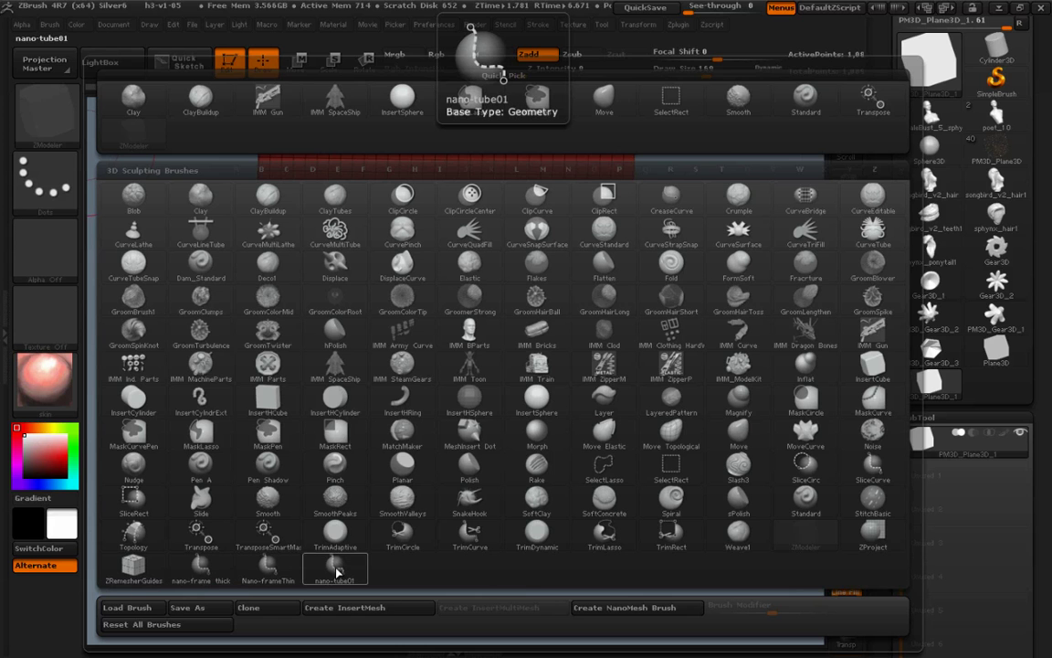
click(337, 570)
Set the Insert NanoMesh action's target to All Polygons and fill the plane with tube instances stretched into continuous horizontal rows
mouse_move(701, 465)
mouse_down()
mouse_move(749, 430)
mouse_move(751, 448)
mouse_move(634, 368)
mouse_up()
key(space)
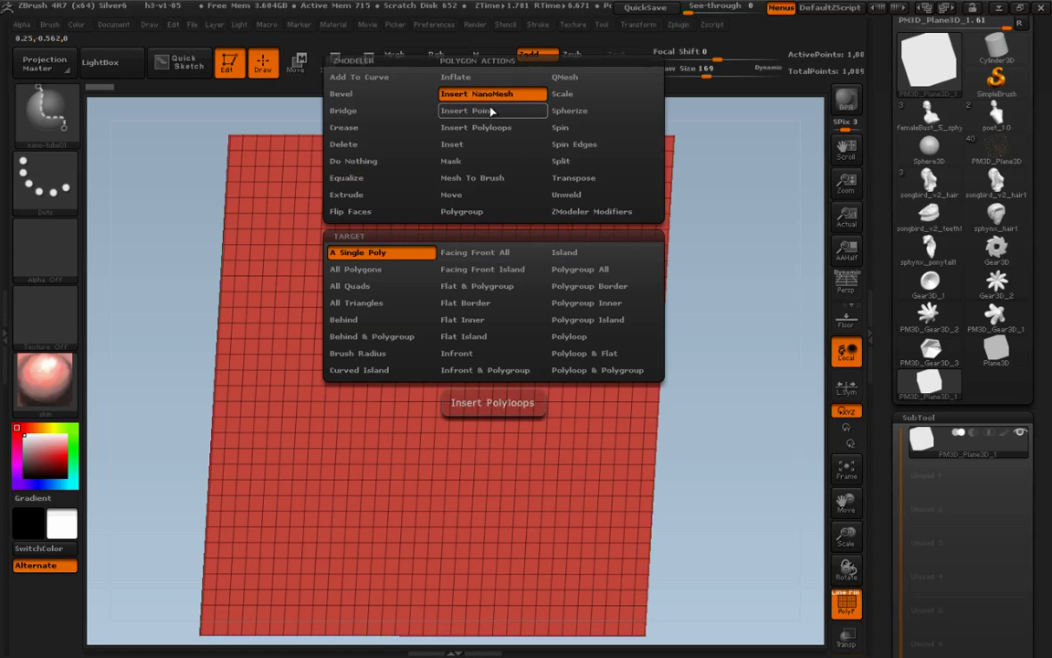
click(392, 271)
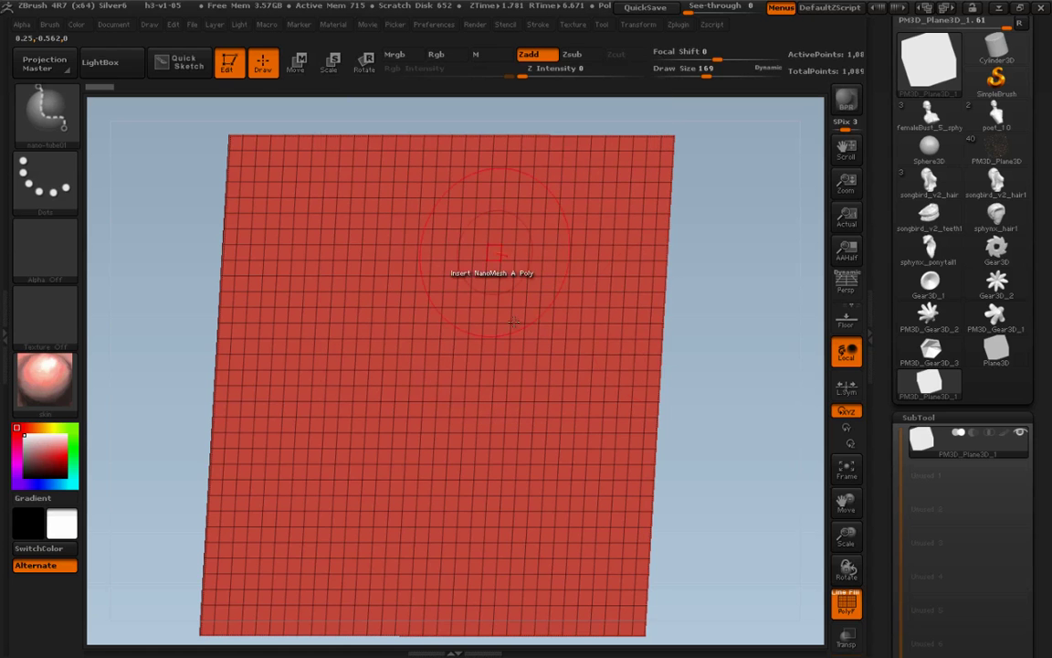
drag(742, 329, 716, 323)
click(524, 269)
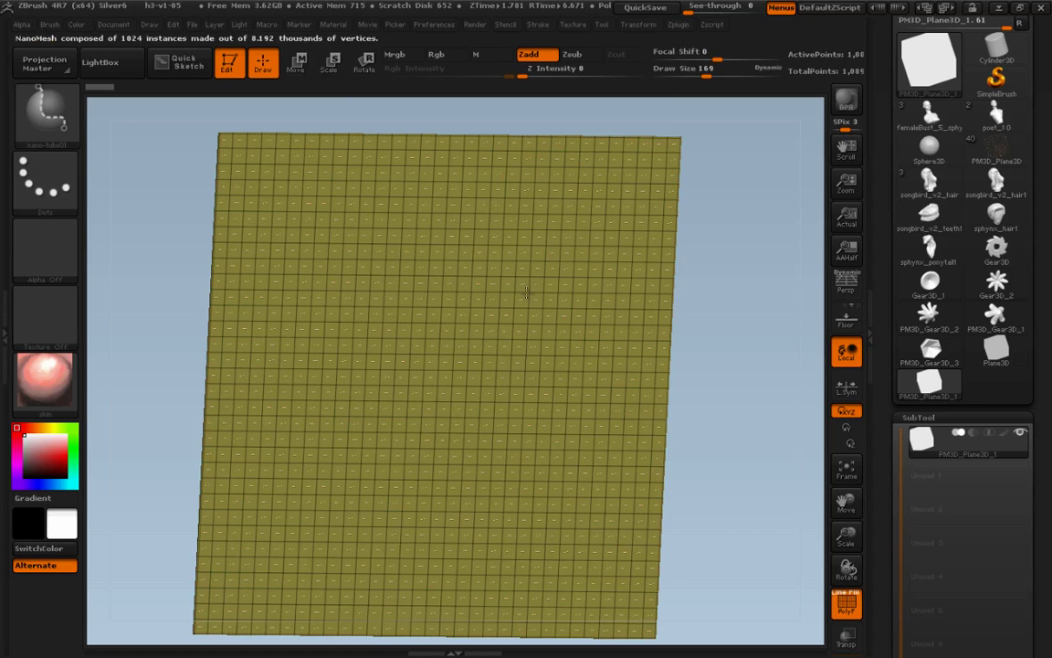
drag(527, 297, 511, 524)
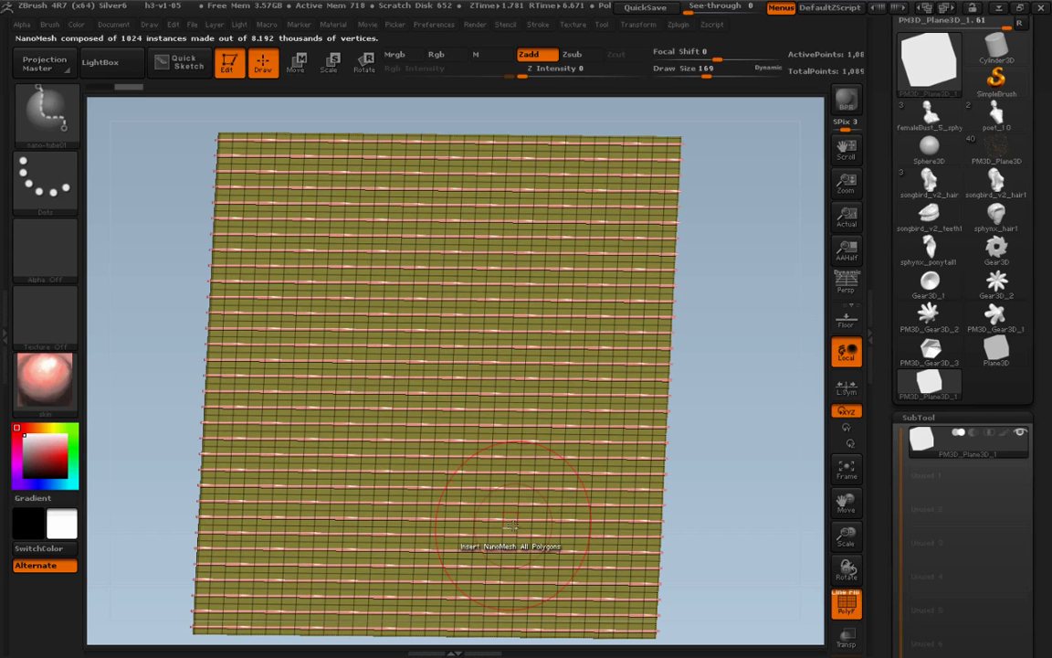
Open the NanoMesh settings, undo the previous fill and refill all polygons with tubes sized 0.6476 and rotated 16 degrees about Z
click(922, 417)
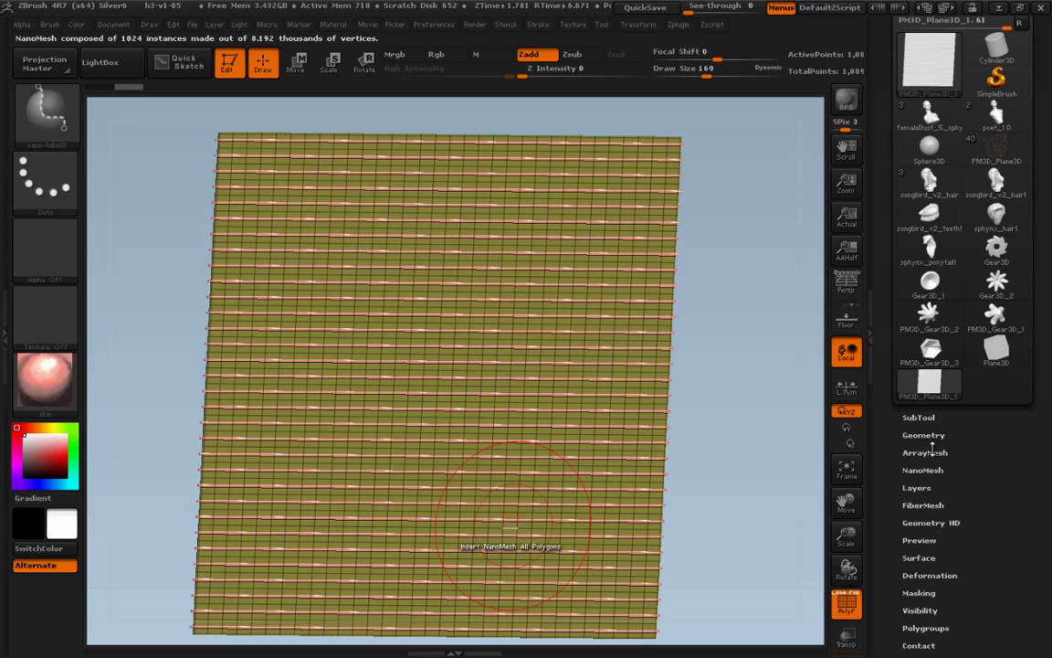
click(925, 469)
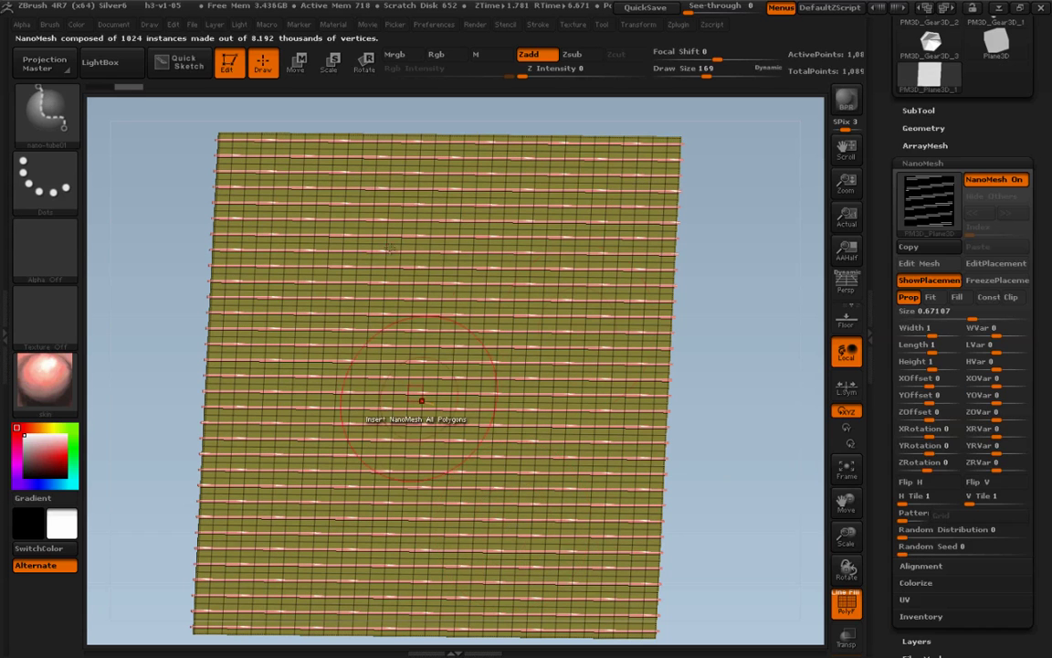
key(ctrl+z)
drag(564, 296, 479, 388)
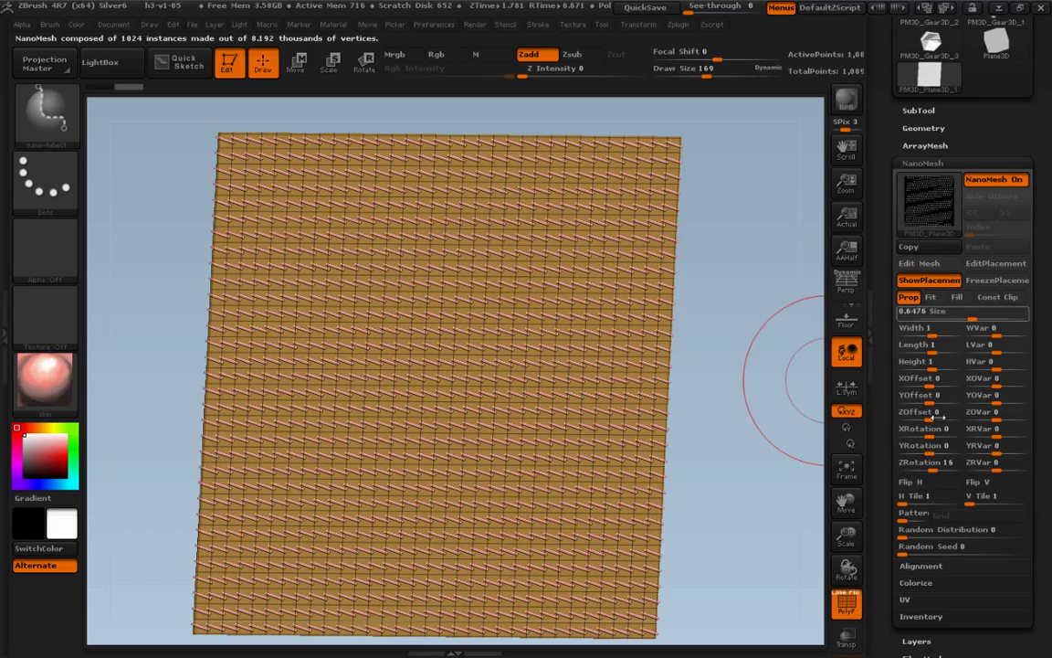
Turn on perspective and set the NanoMesh Size to 1
mouse_move(772, 515)
mouse_down()
mouse_move(752, 463)
mouse_move(769, 493)
mouse_up()
key(p)
drag(970, 318, 979, 318)
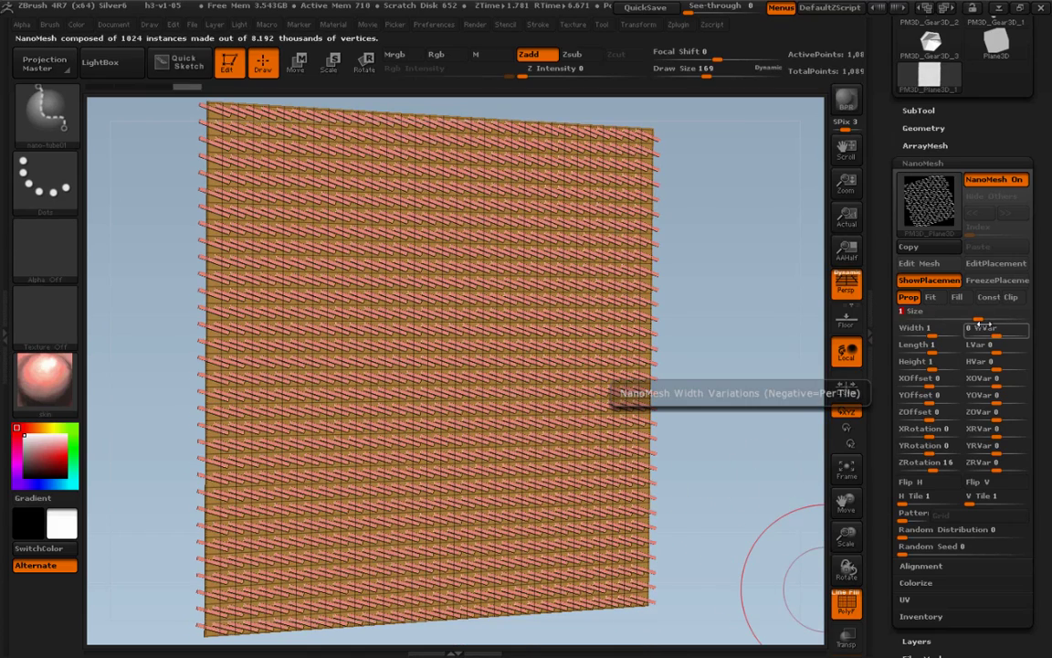
drag(763, 498, 768, 523)
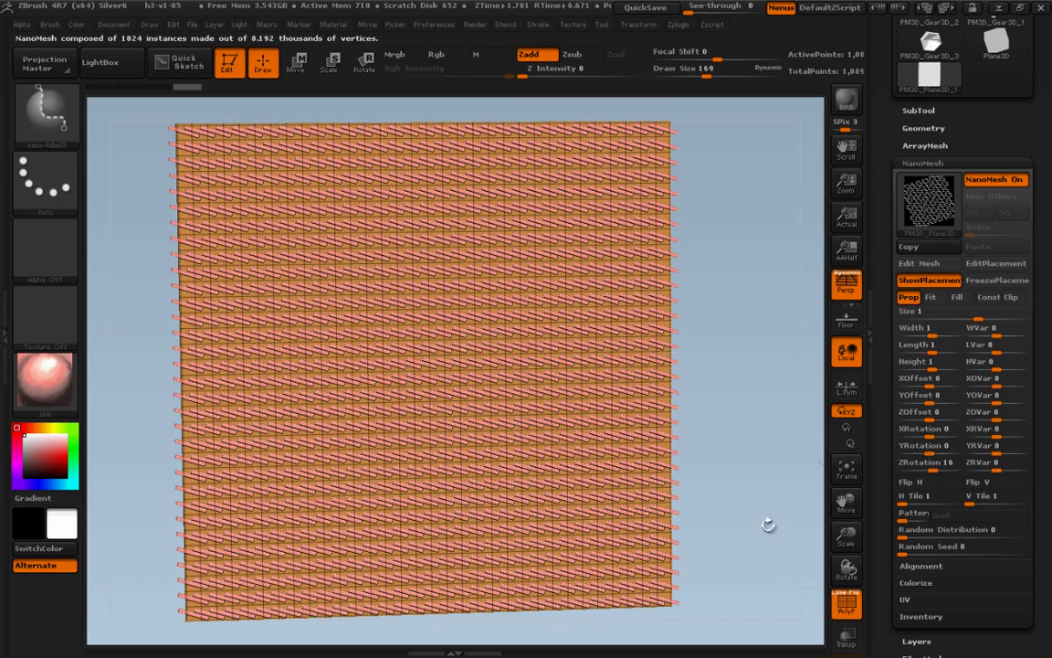
Set the NanoMesh ZRotation to 0 and switch the instance proportions to Fit
click(939, 470)
text(0)
key(Return)
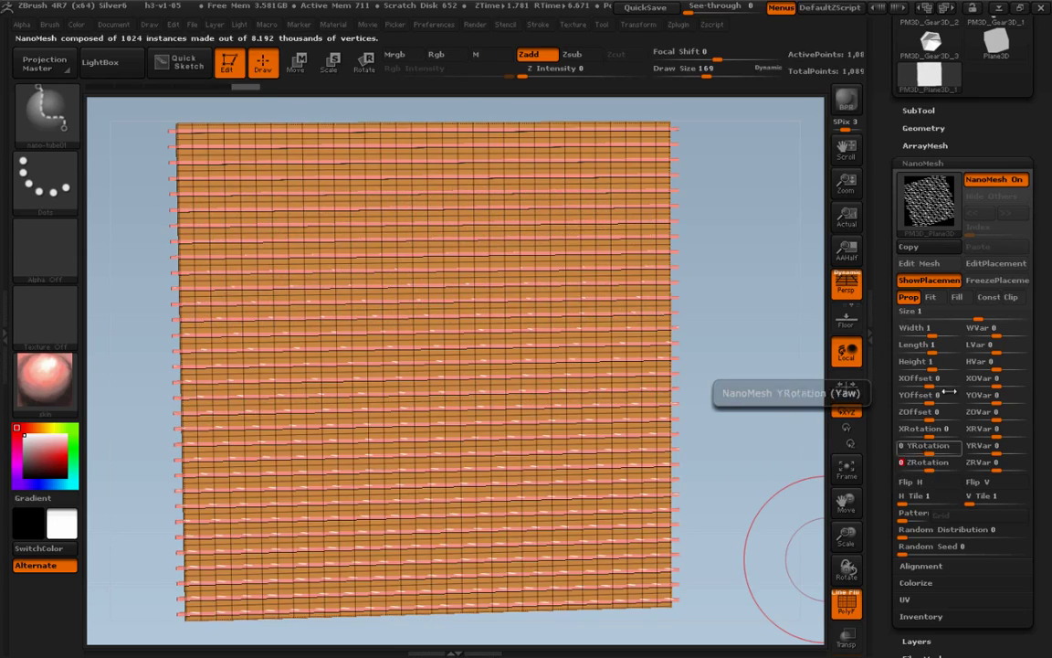
click(931, 299)
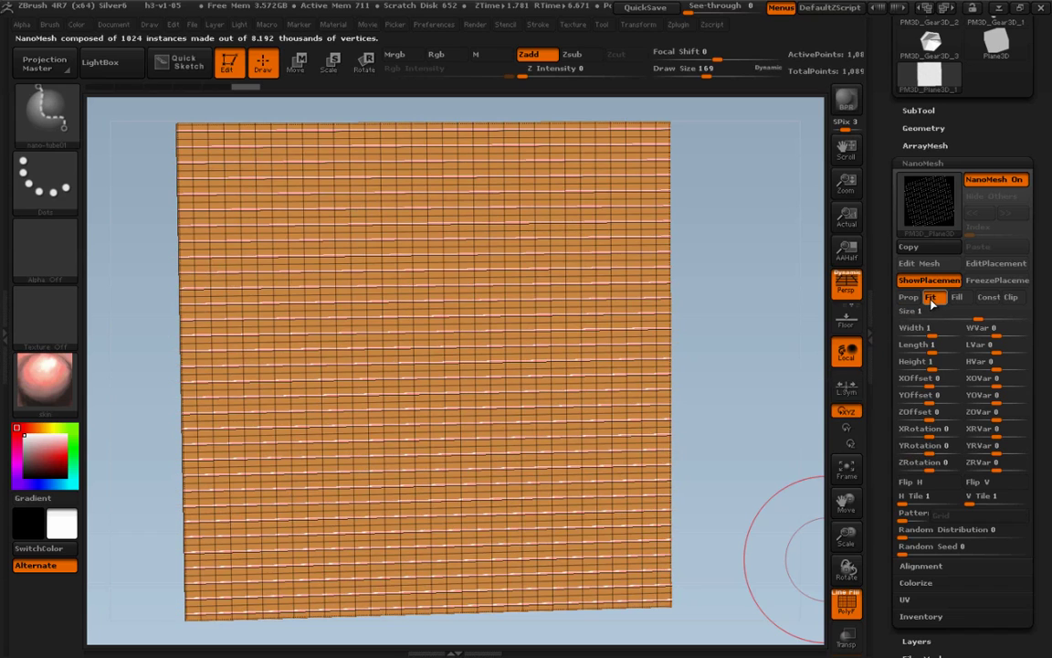
Try a NanoMesh Size of 0.68136 to examine the tubes inside their polygons, and return the Size to 1
mouse_move(774, 382)
mouse_down()
mouse_move(761, 451)
mouse_move(781, 431)
mouse_move(795, 432)
mouse_move(773, 403)
mouse_move(802, 475)
mouse_up()
key(shift+f)
key(shift+f)
drag(975, 317, 973, 316)
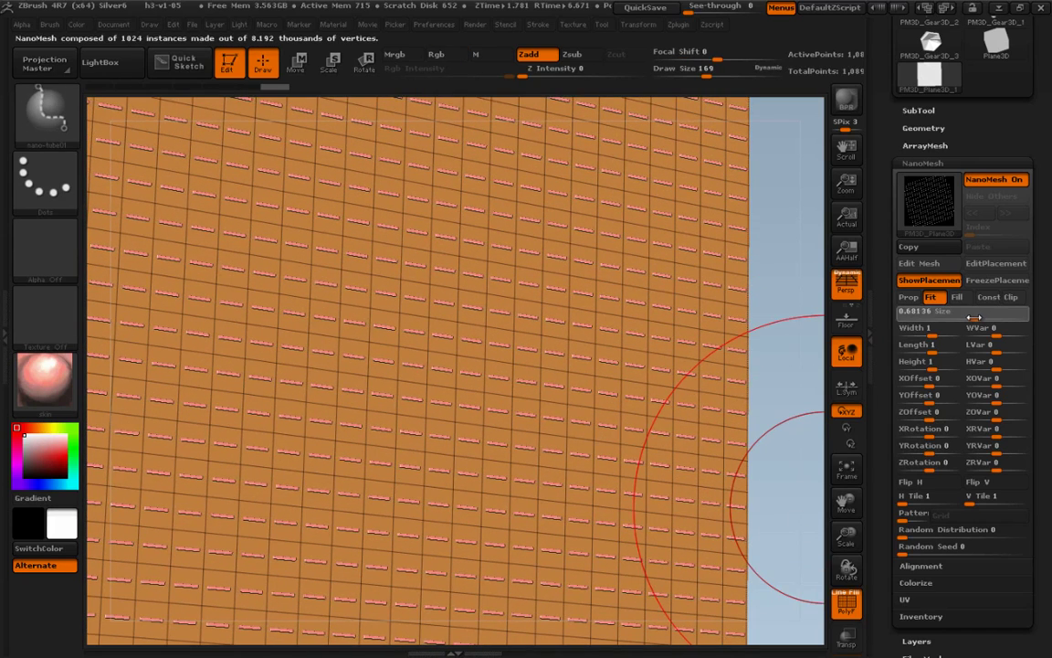
key(ctrl+shift)
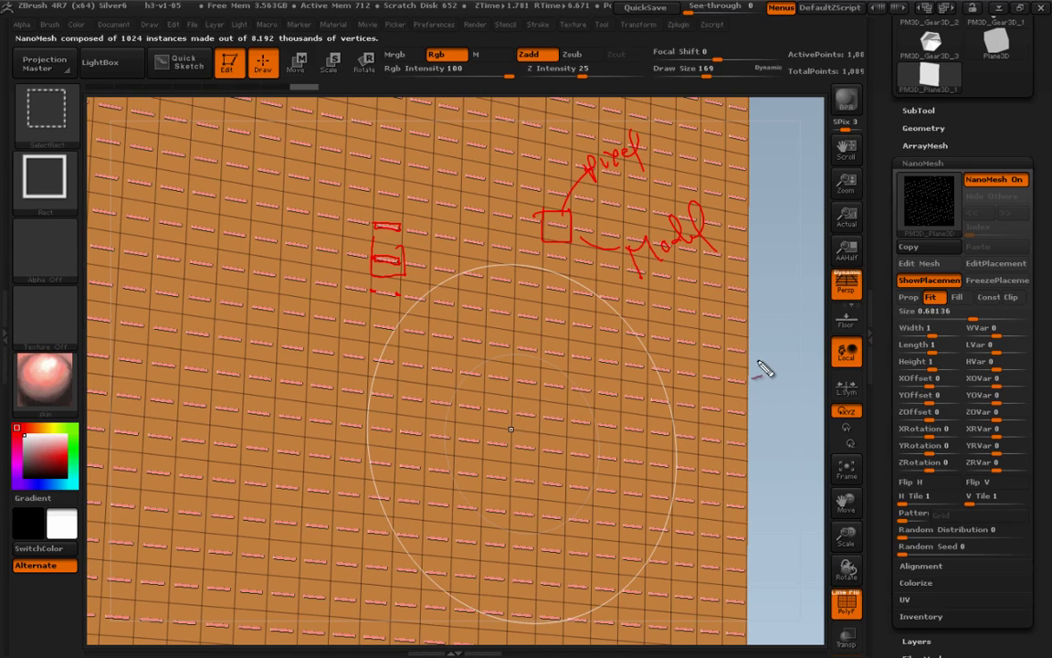
key(ctrl+shift+7)
mouse_move(762, 358)
mouse_down()
mouse_move(785, 390)
mouse_move(803, 393)
mouse_up()
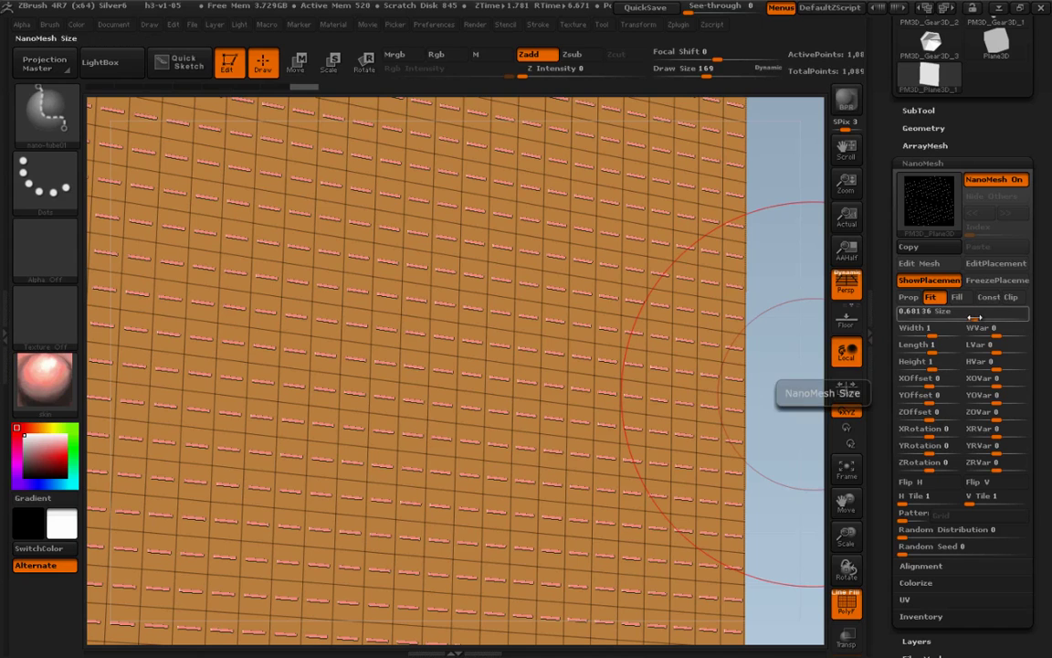
drag(976, 316, 979, 322)
alt+drag(794, 514, 781, 514)
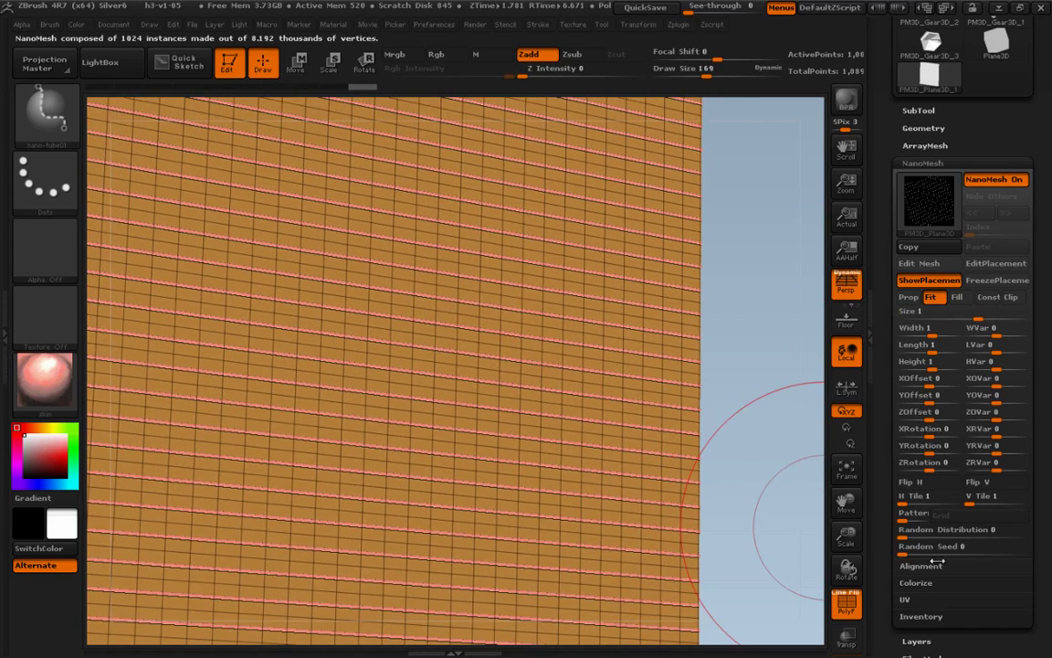
Set the NanoMesh alignment to Align To Normal and view the tubes on the plane
click(941, 566)
drag(884, 518, 884, 269)
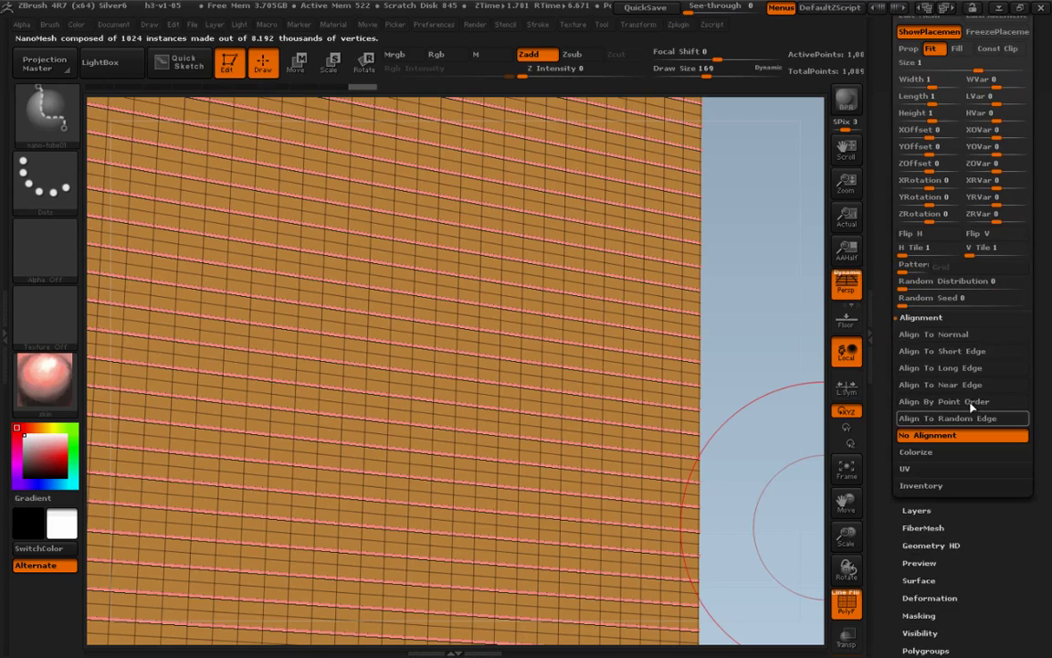
click(962, 335)
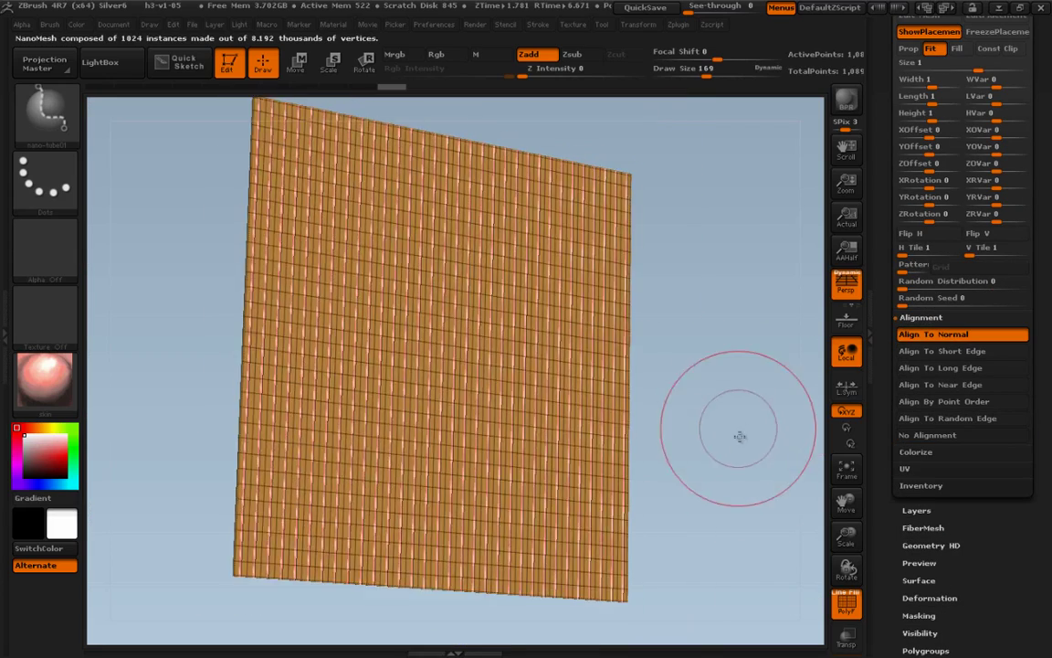
alt+drag(751, 453, 770, 475)
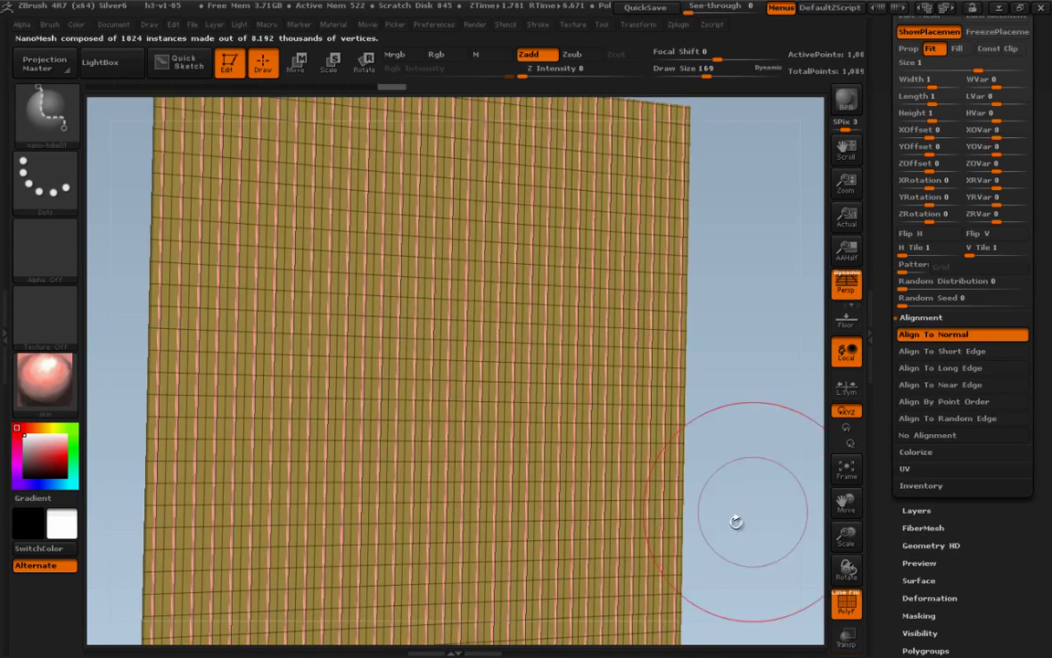
Try the Long Edge, Near Edge, Point Order and Random Edge alignments, and return to Align To Normal
click(970, 367)
click(972, 384)
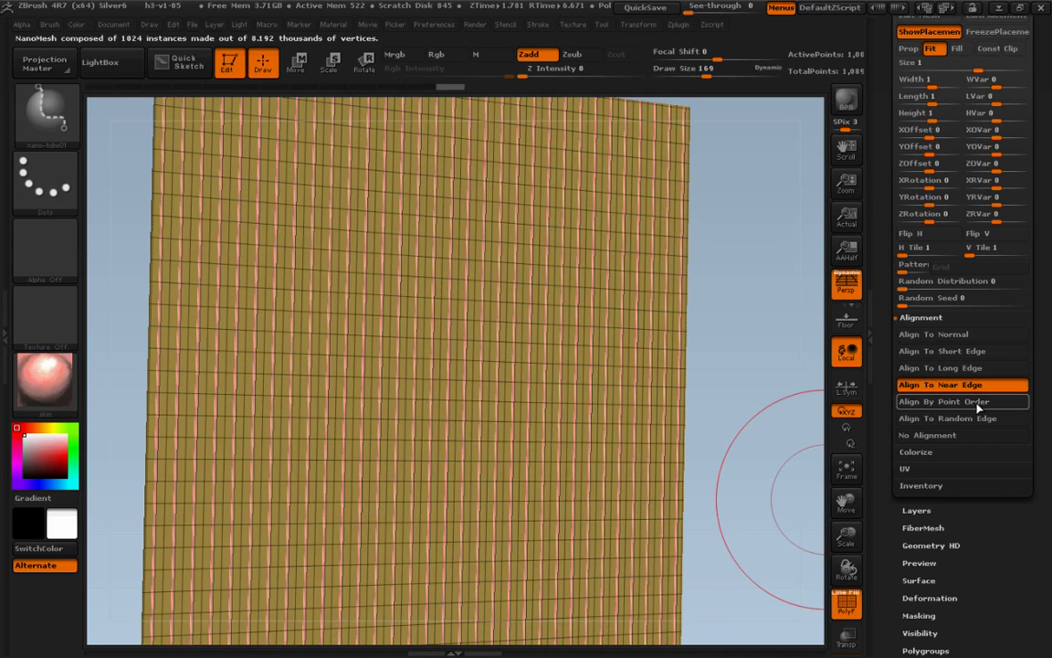
click(974, 401)
click(977, 418)
click(970, 334)
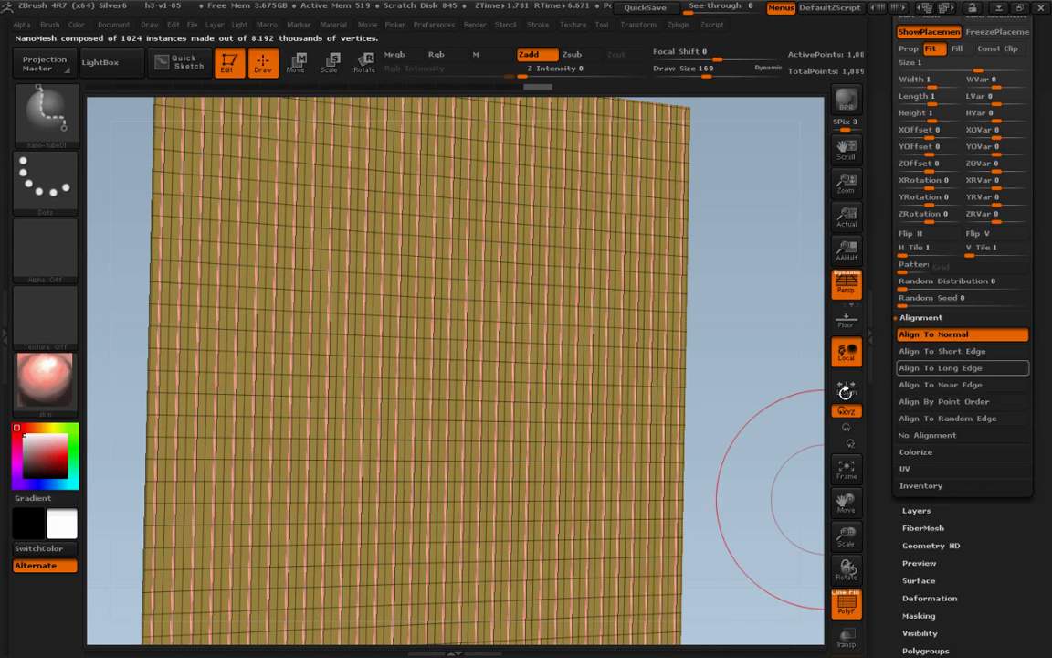
Set the NanoMesh ZRotation to 45 and the Size to 1.46176
drag(772, 426, 810, 568)
drag(936, 222, 952, 217)
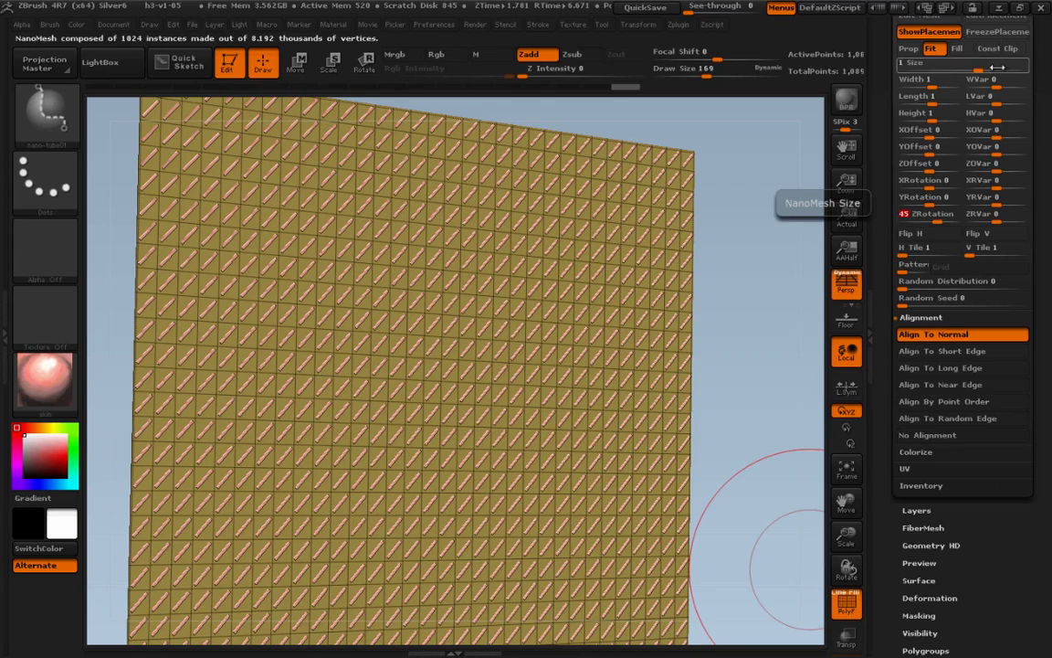
drag(988, 68, 984, 67)
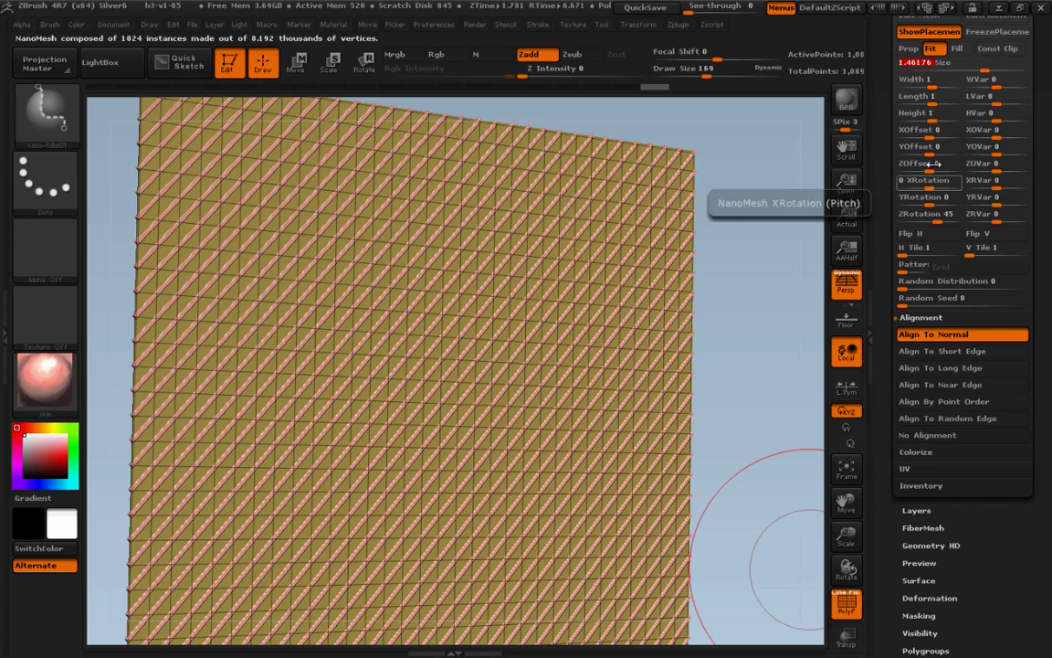
Set the NanoMesh offsets to about X -0.036, Y 0.1723 and Z 0.4074, with variations of 20, 94 and 73
drag(938, 168, 1019, 169)
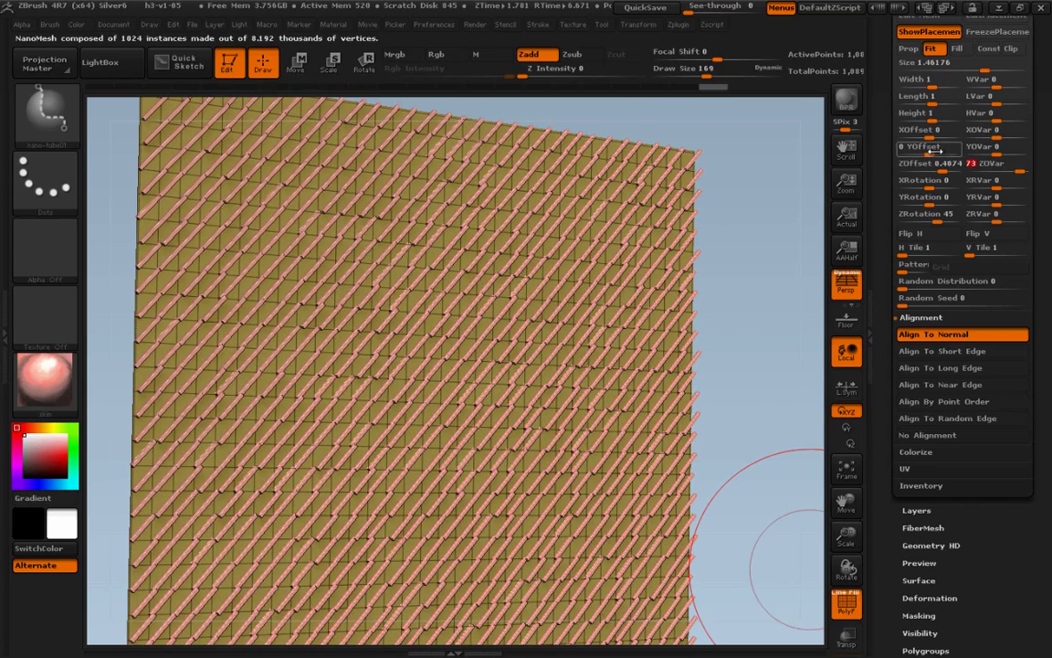
mouse_move(933, 149)
mouse_down()
mouse_move(946, 148)
mouse_move(919, 136)
mouse_up()
drag(993, 136, 1017, 152)
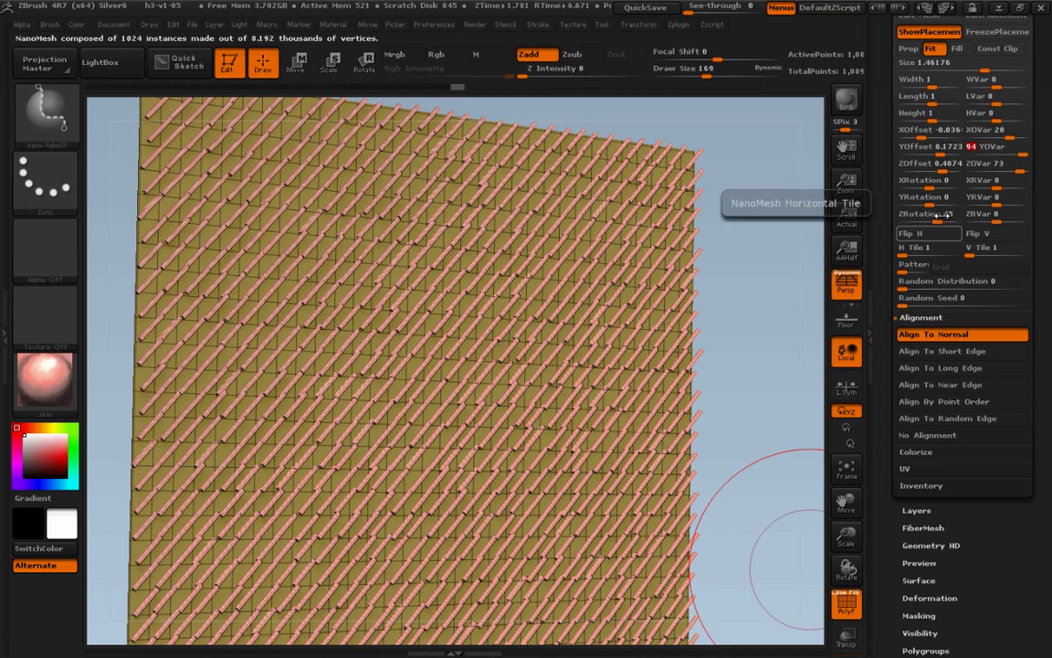
Set the NanoMesh rotations to X 60, Y 23 and Z 29 with variations of 100, 100 and 29, and hide the polyframe
drag(926, 197, 1033, 187)
alt+drag(772, 399, 726, 337)
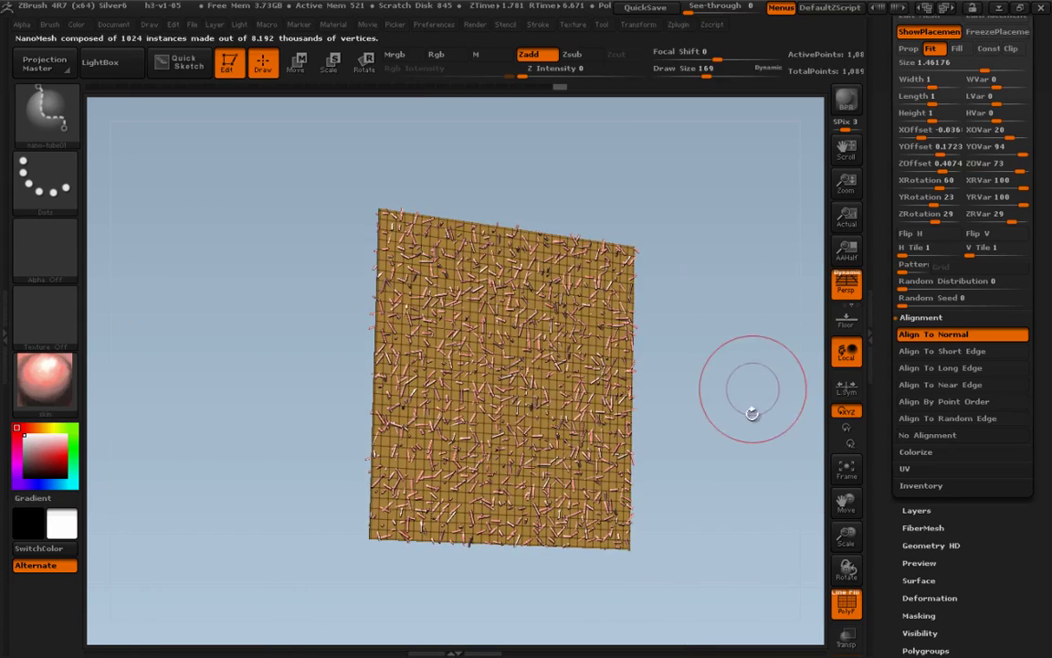
drag(758, 436, 777, 465)
drag(769, 548, 782, 377)
drag(887, 286, 887, 379)
drag(754, 397, 803, 336)
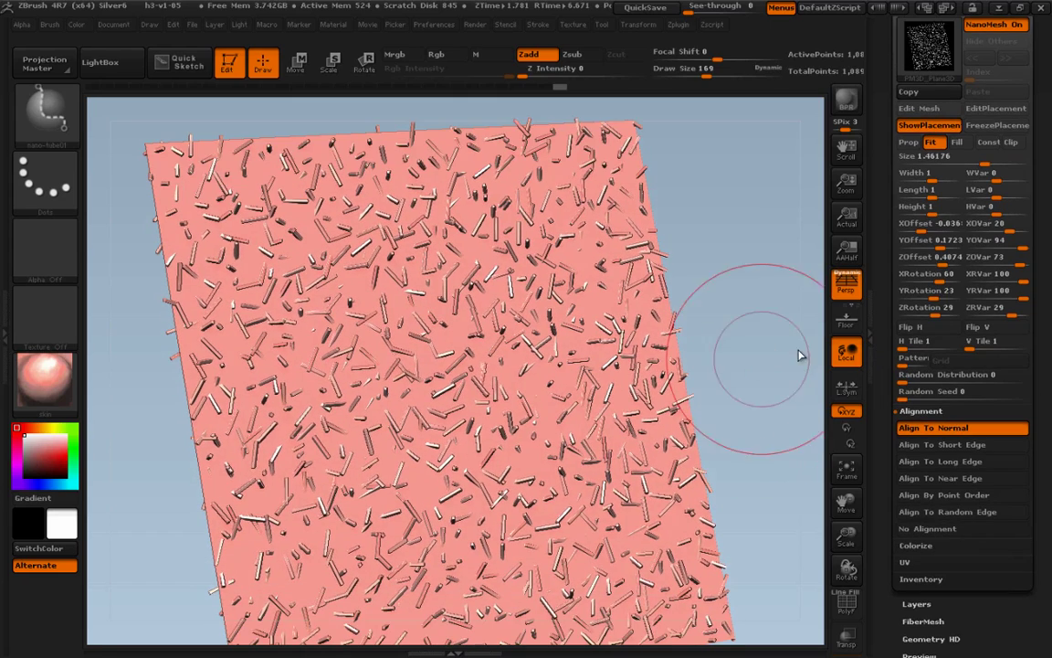
Reduce the NanoMesh Size to 0.4431 and set Random Distribution to 0
drag(986, 157, 965, 161)
drag(914, 382, 892, 381)
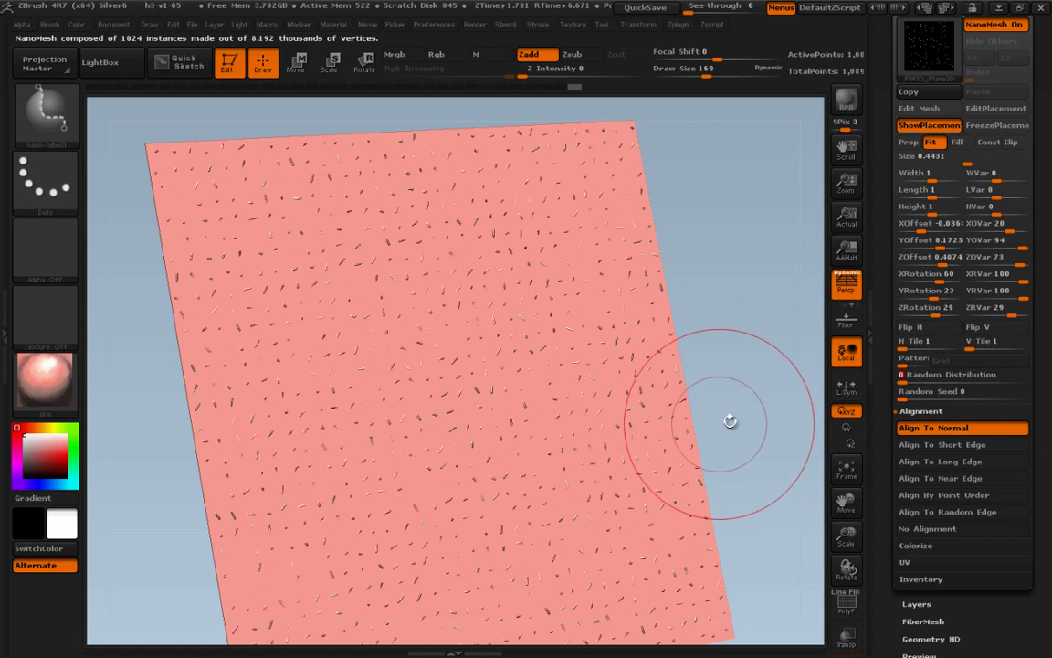
key(ctrl+shift)
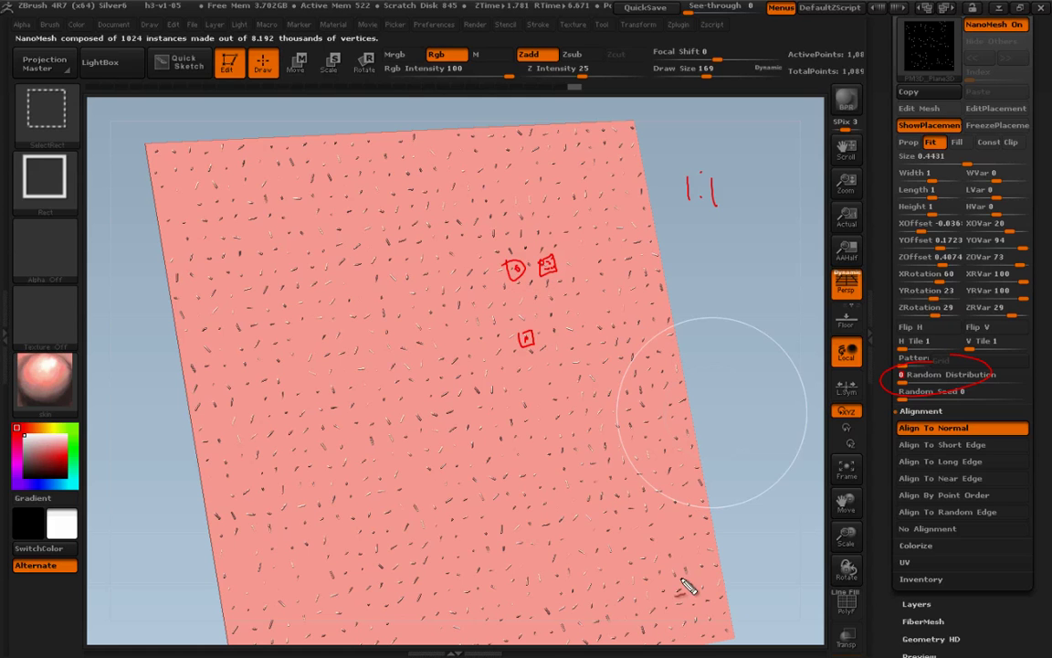
key(Escape)
Raise the NanoMesh Random Distribution to about 35.2 to scatter the tubes densely over the plane
drag(919, 381, 913, 375)
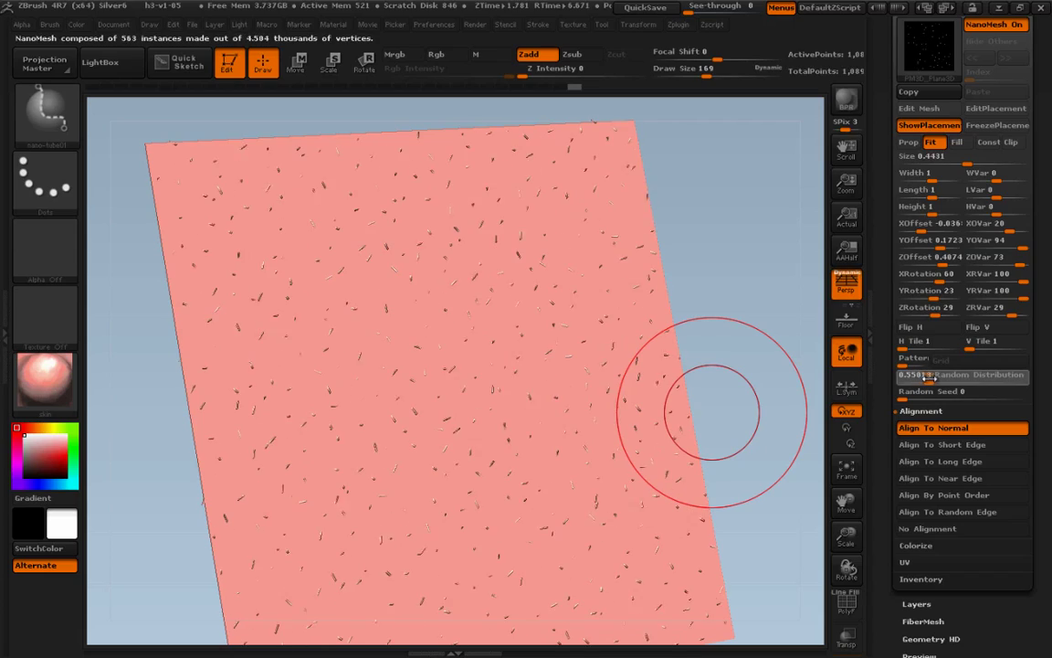
drag(929, 377, 969, 380)
drag(772, 469, 784, 425)
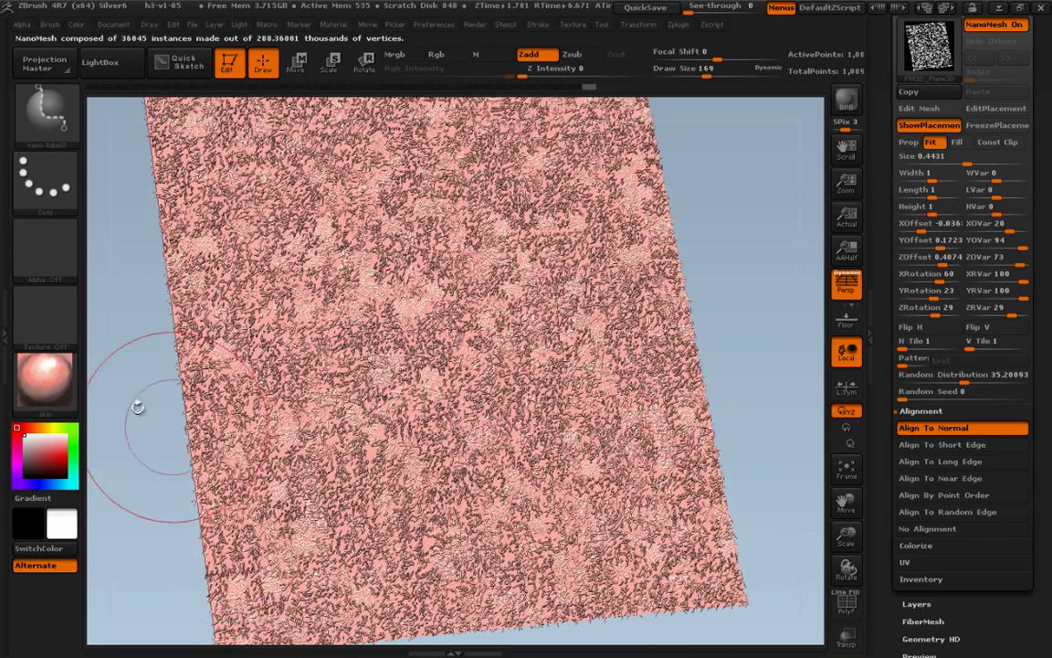
Apply the MatCap Gray material to the model
click(44, 376)
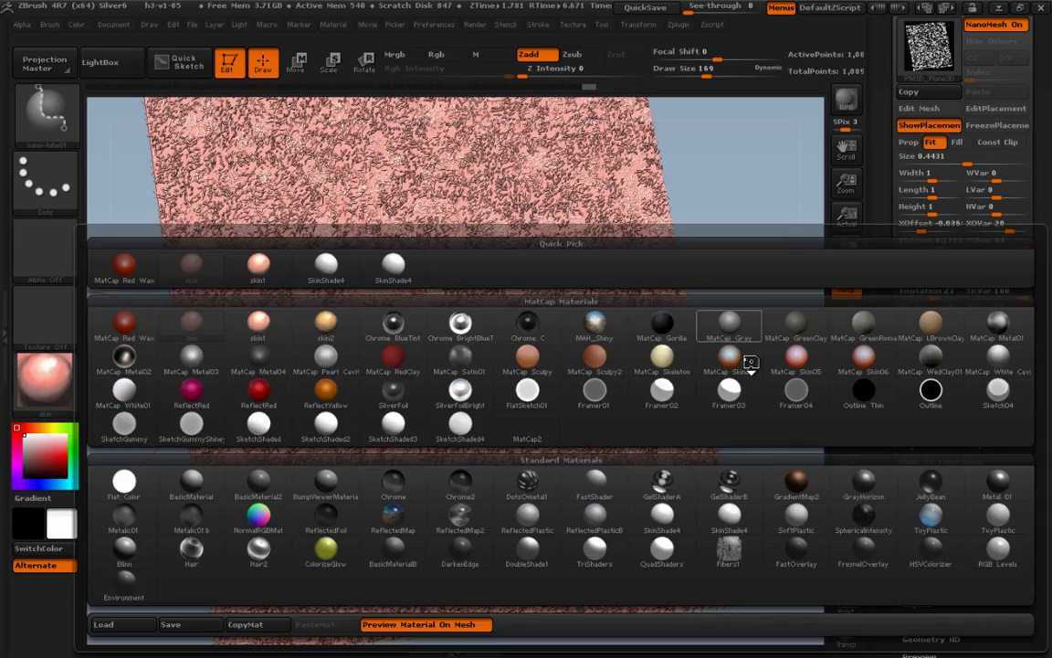
click(729, 324)
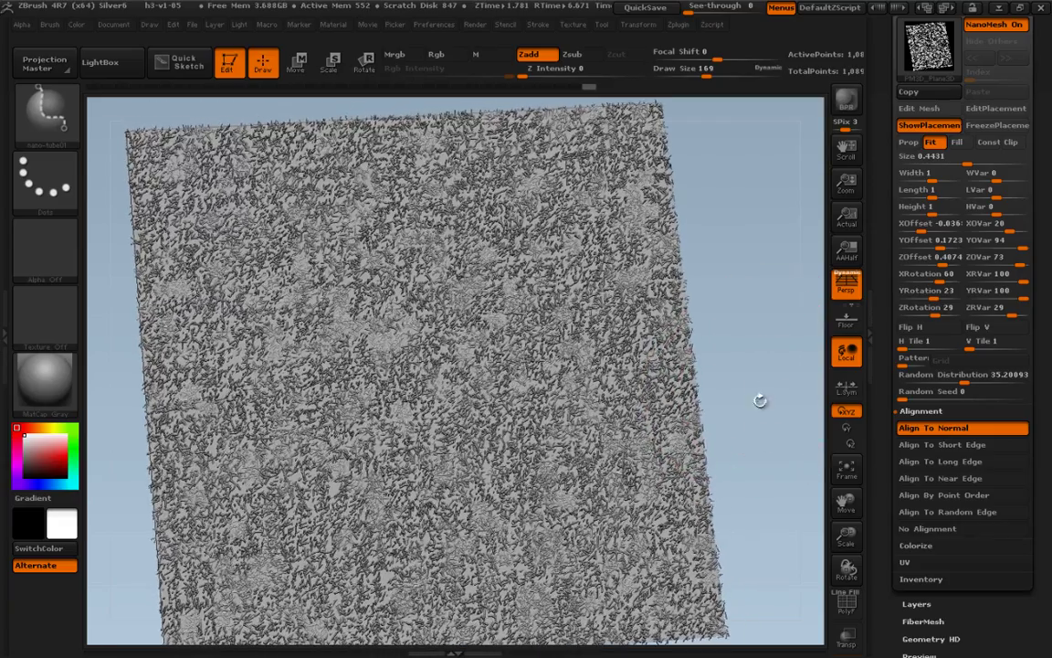
drag(760, 400, 796, 325)
Set the instances' Width to 4.62272, Length to 3.52672 and Height to 5.95692, with variations of -50, -43 and -100
drag(934, 211, 970, 210)
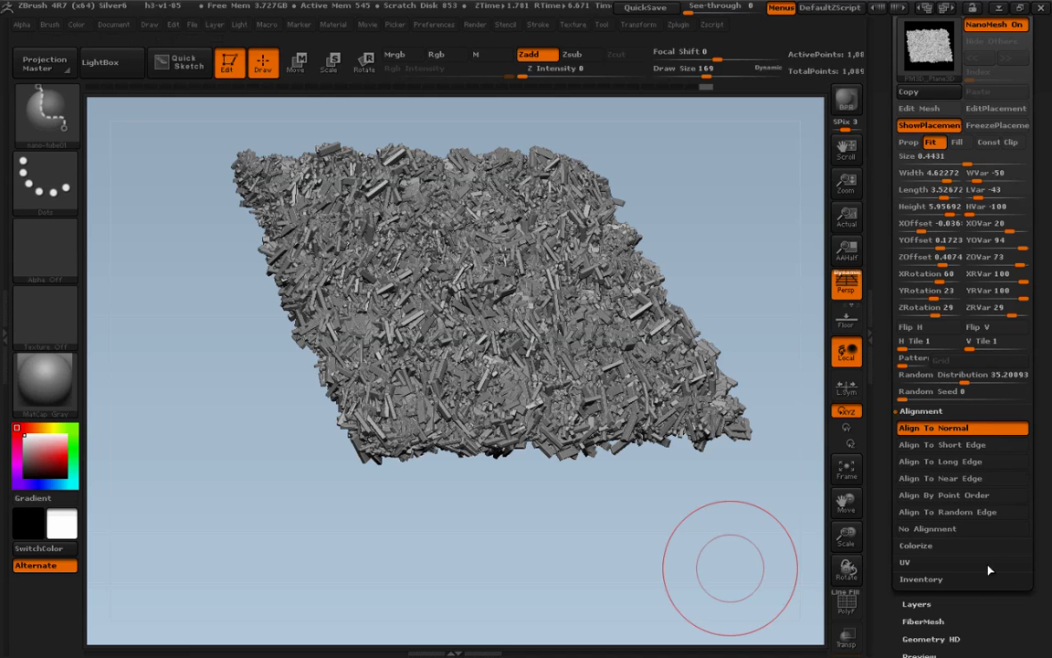
mouse_move(747, 571)
mouse_down()
mouse_move(766, 526)
mouse_move(787, 567)
mouse_move(790, 472)
mouse_up()
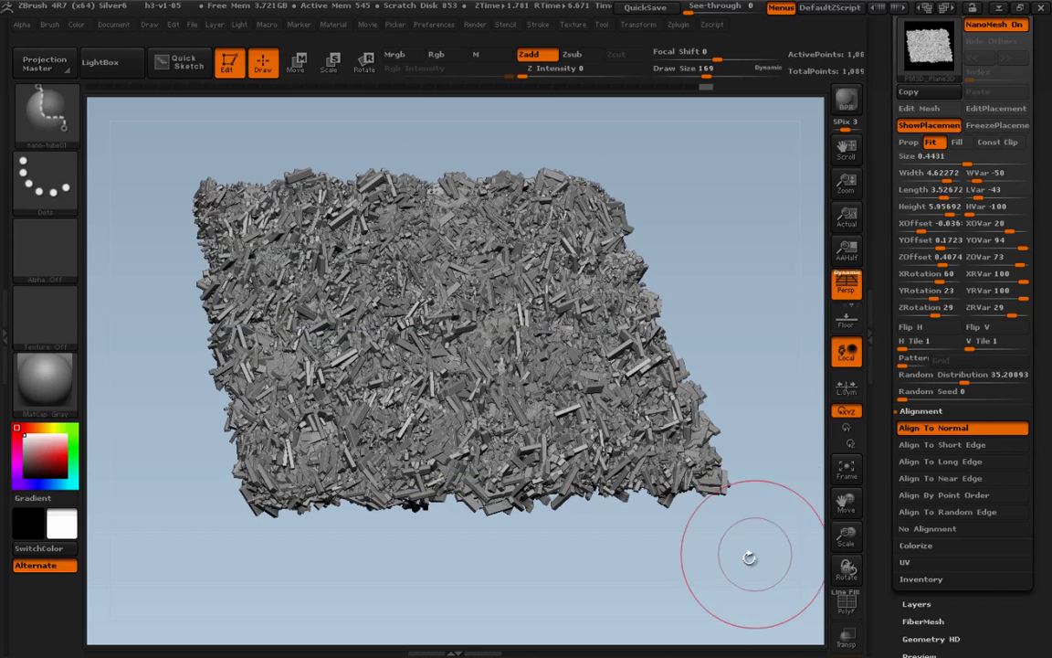
drag(748, 570, 775, 563)
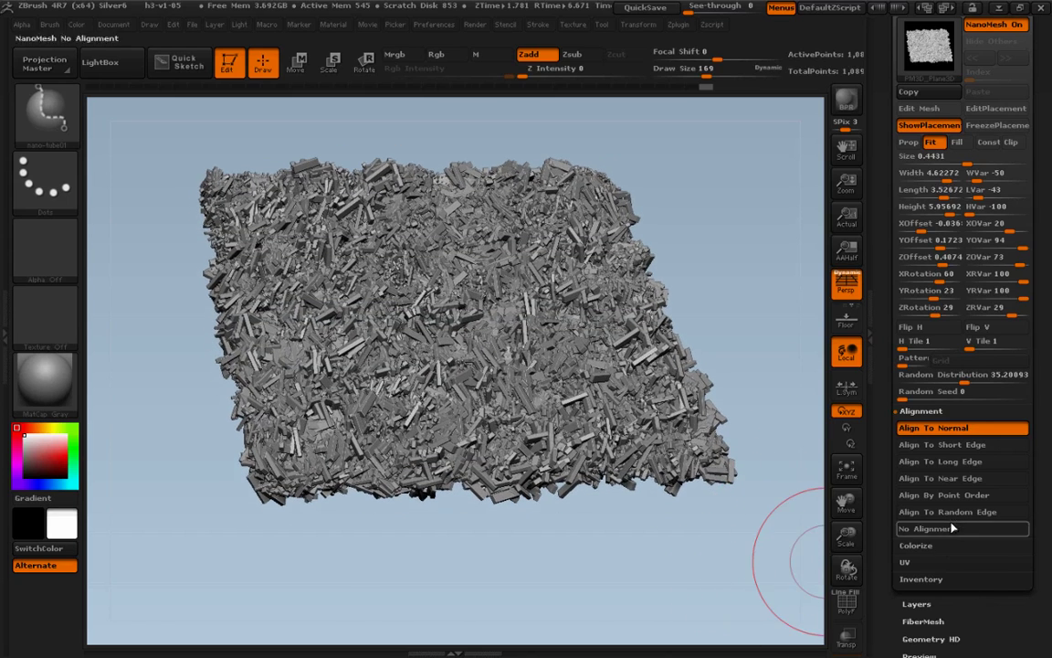
Convert the NanoMesh instances into real geometry with One To Mesh and inspect the result up close with the polyframe toggled
click(936, 579)
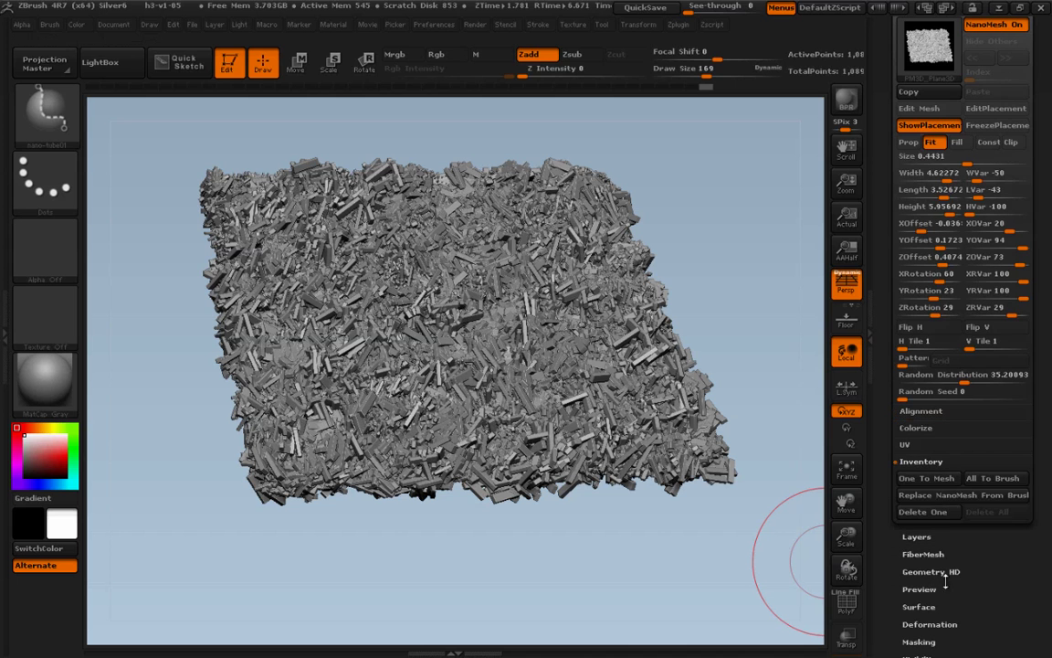
click(938, 487)
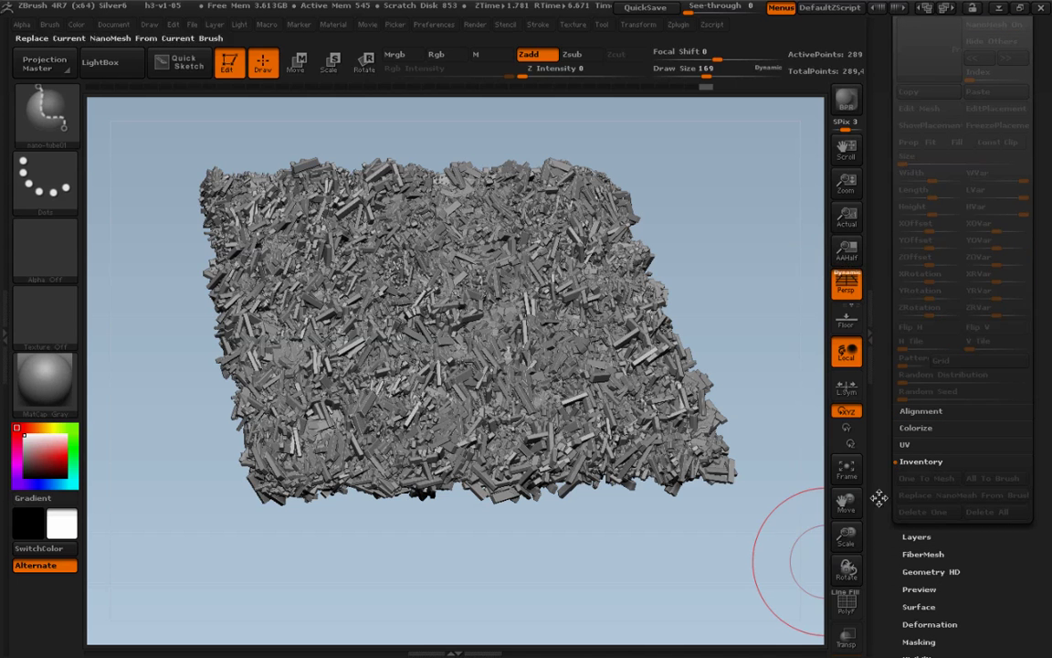
mouse_move(757, 547)
mouse_down()
mouse_move(786, 539)
mouse_move(751, 566)
mouse_move(757, 578)
mouse_move(819, 486)
mouse_move(635, 550)
mouse_move(780, 496)
mouse_move(782, 463)
mouse_move(758, 492)
mouse_move(770, 424)
mouse_move(742, 500)
mouse_move(766, 526)
mouse_move(790, 449)
mouse_up()
key(shift+f)
key(shift+f)
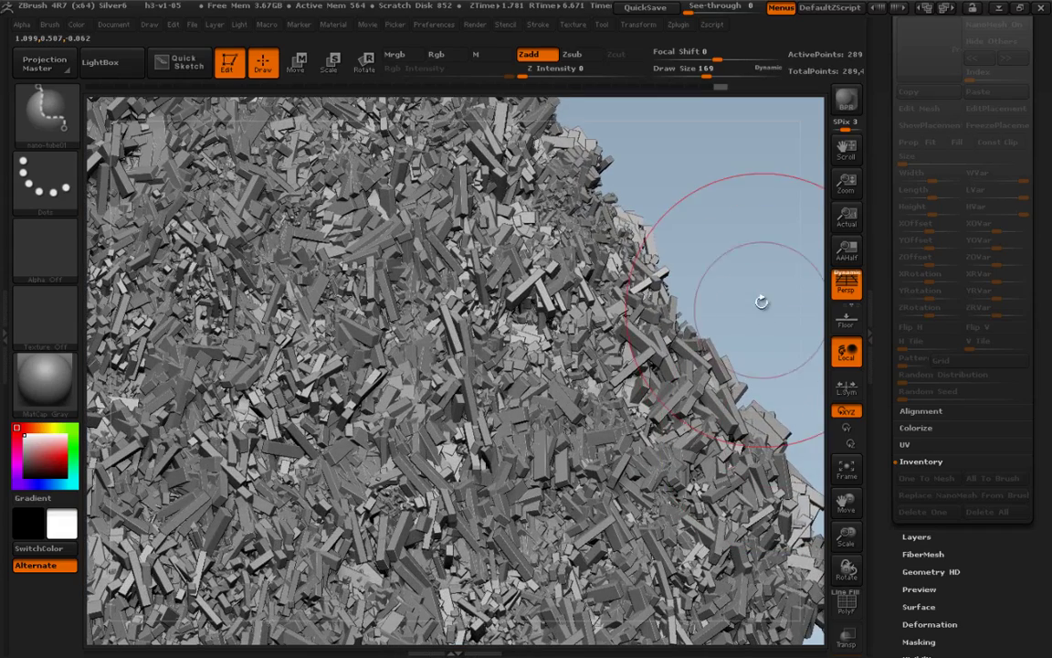
key(shift+f)
key(shift+f)
key(ctrl+shift)
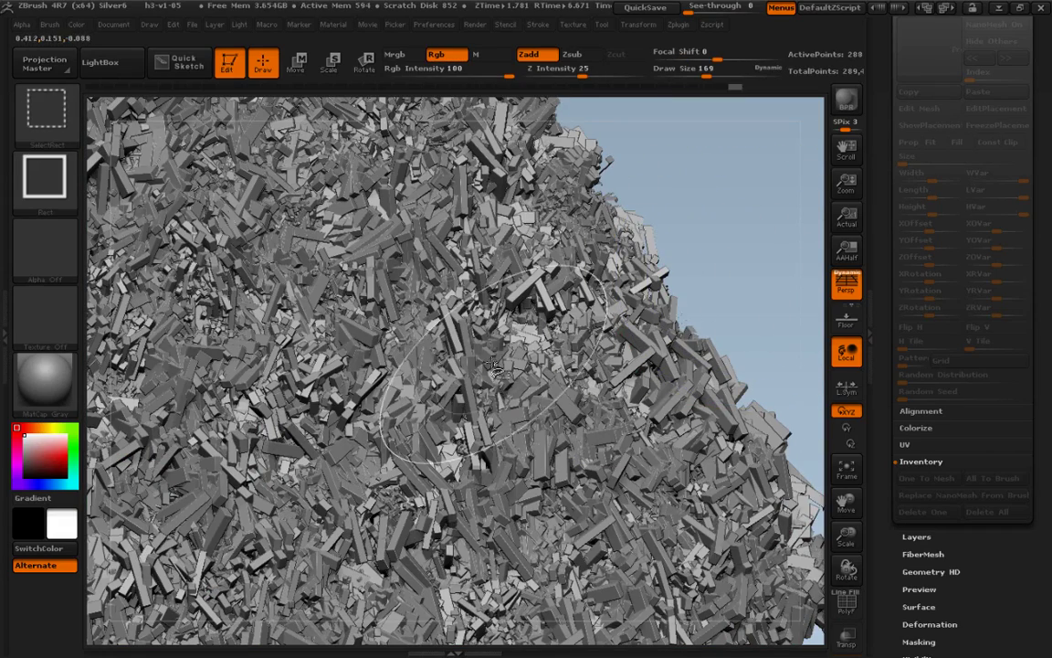
Isolate the base plane, inspect its polyframe, and invert the visibility so only the converted tubes show
ctrl+shift+click(447, 329)
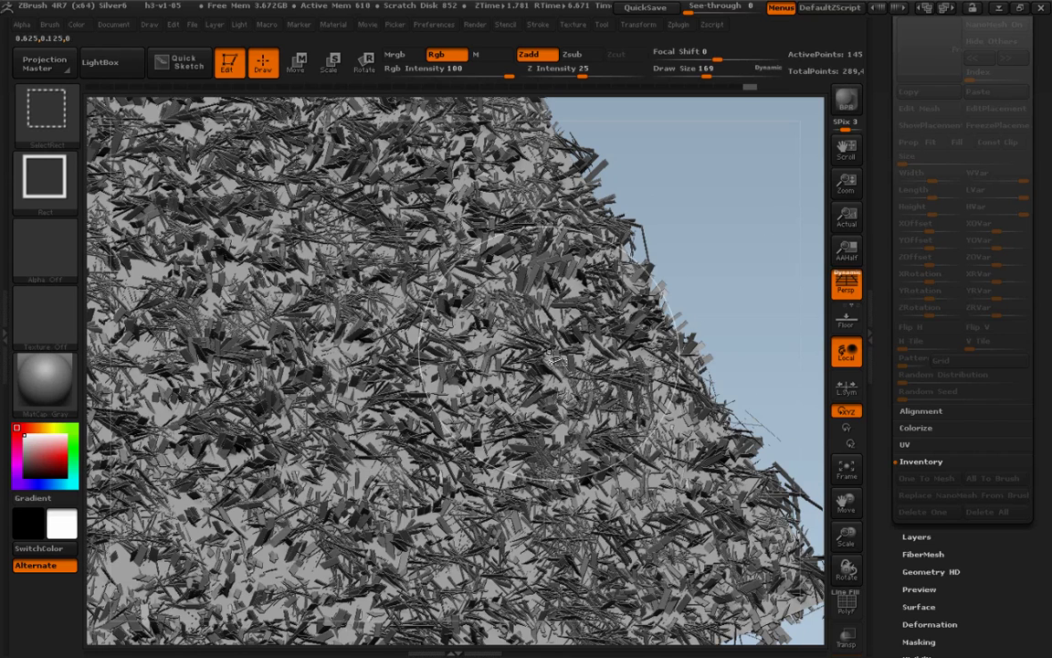
ctrl+shift+click(505, 318)
key(f)
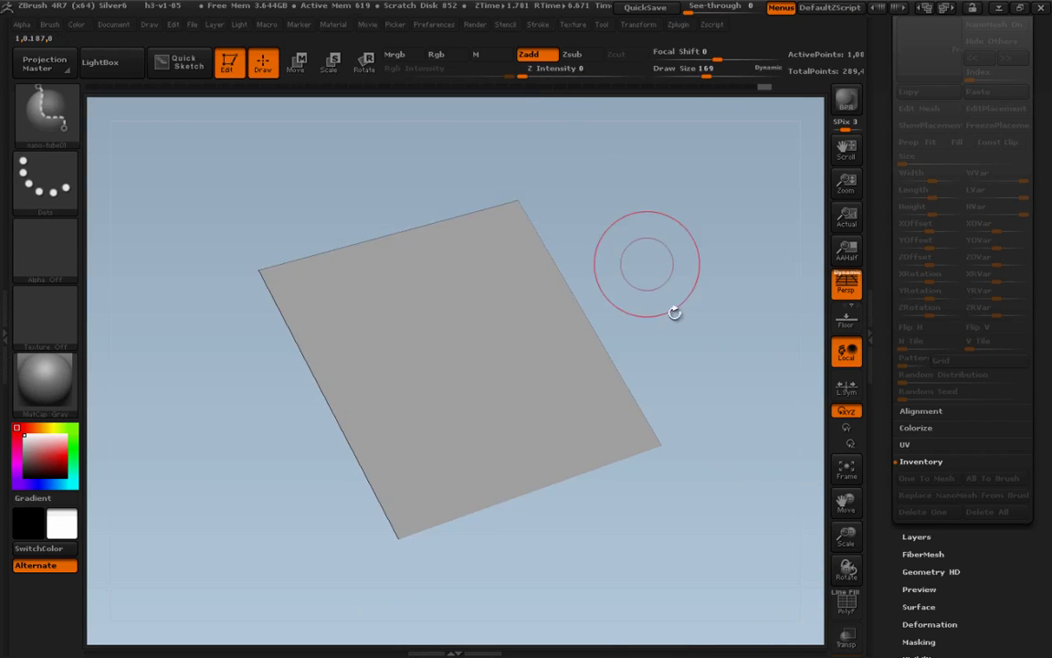
drag(686, 358, 690, 331)
key(shift+f)
drag(738, 380, 747, 266)
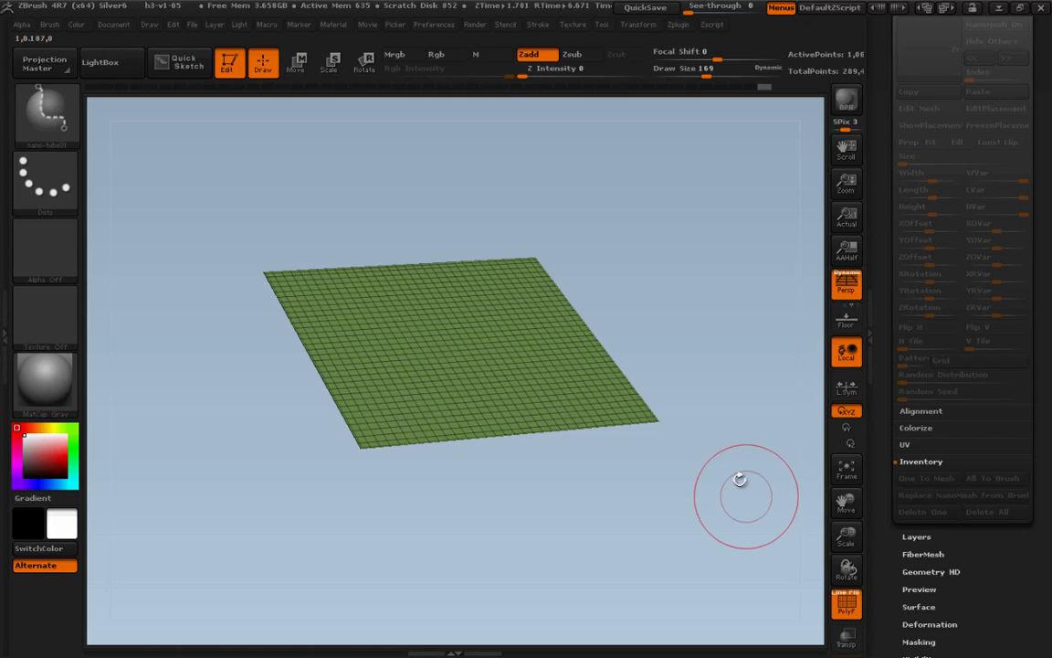
ctrl+shift+click(693, 259)
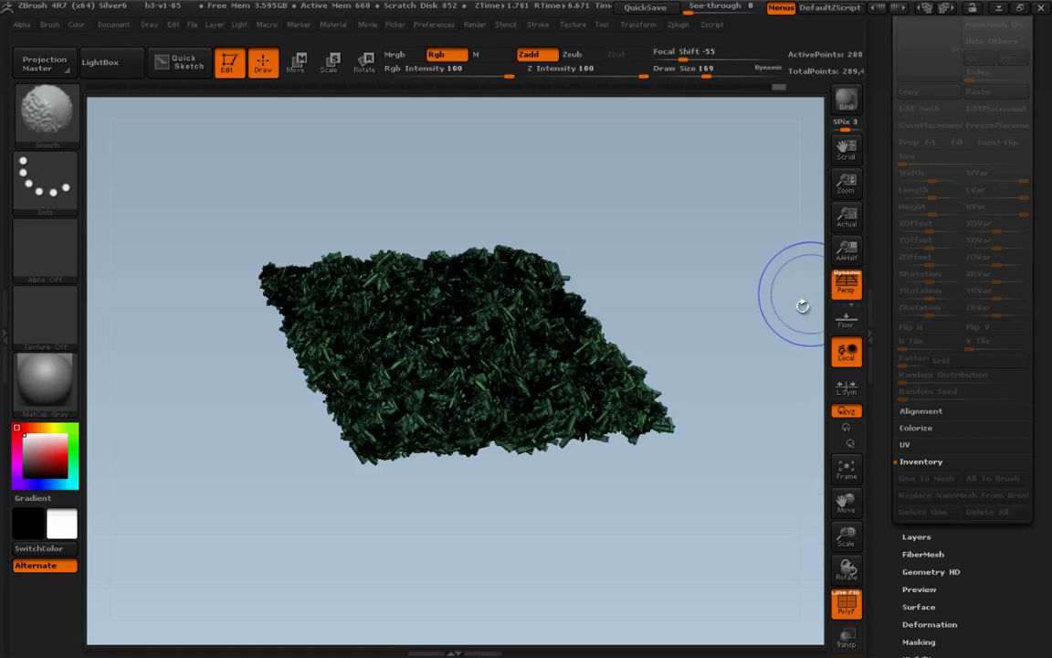
key(shift+f)
Delete the hidden base plane from the mesh with Del Hidden
scroll(949, 269, down, 5)
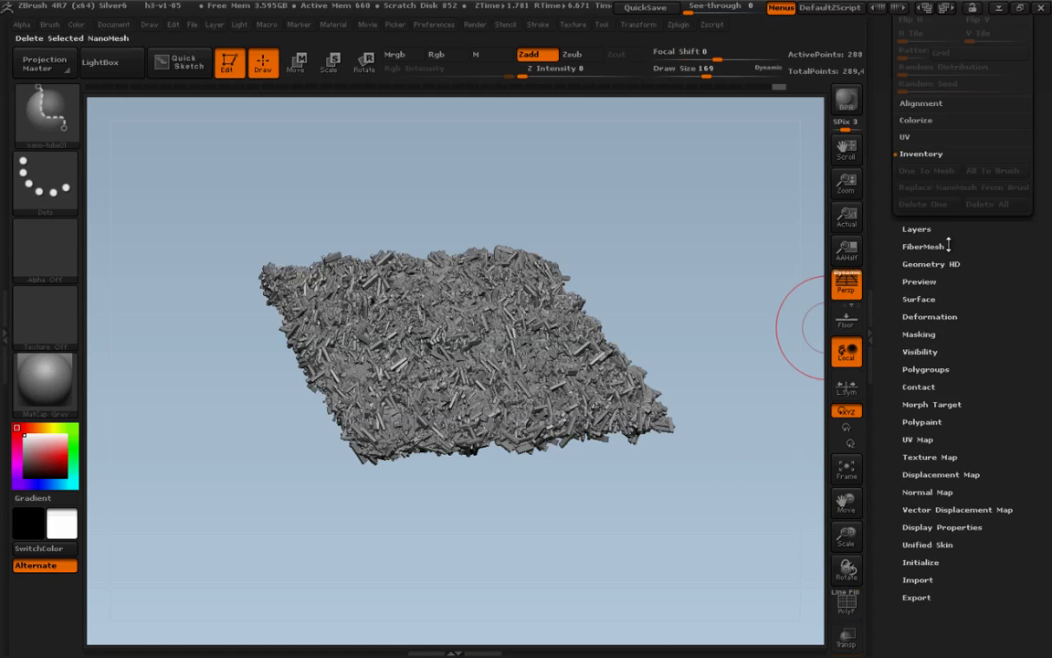
scroll(930, 332, up, 10)
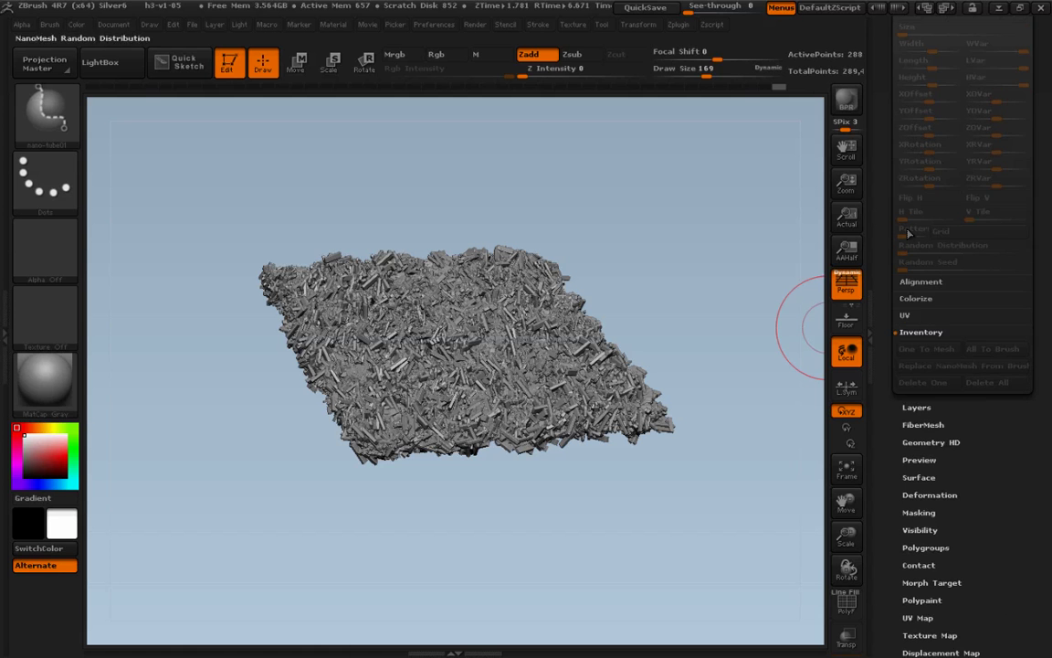
click(923, 263)
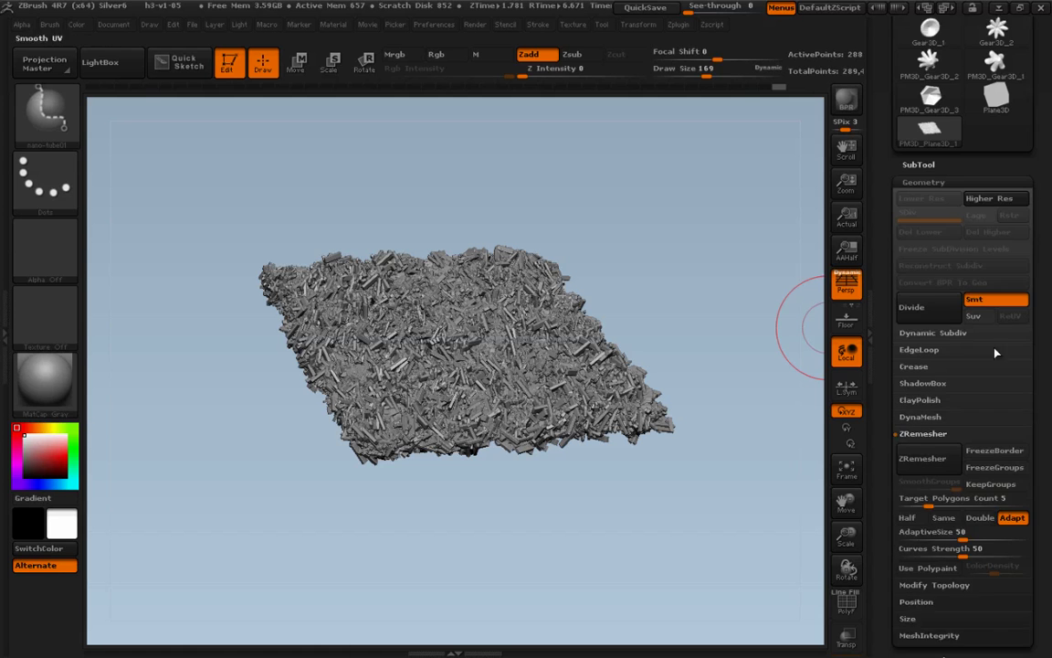
click(938, 433)
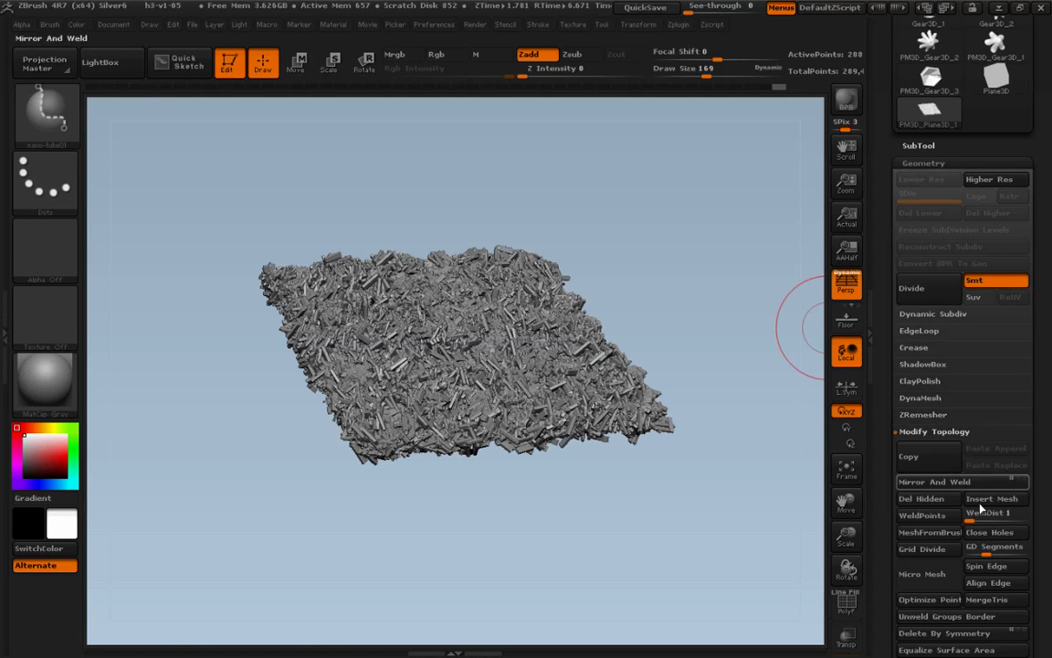
click(945, 515)
Enlarge the brush to a Draw Size of 269, choose the Move brush, and smooth a lower area of the tube sheet
mouse_move(769, 558)
mouse_down()
mouse_move(756, 537)
mouse_move(769, 590)
mouse_move(770, 573)
mouse_move(738, 563)
mouse_up()
key(s)
drag(573, 386, 576, 387)
key(b)
key(m)
key(v)
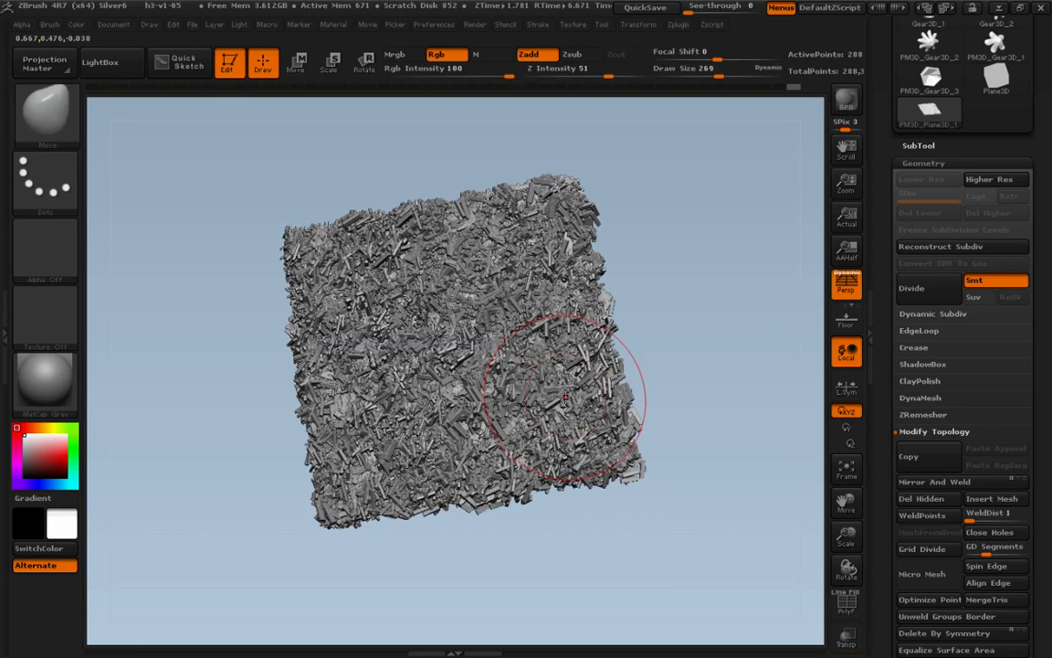
shift+drag(572, 396, 535, 403)
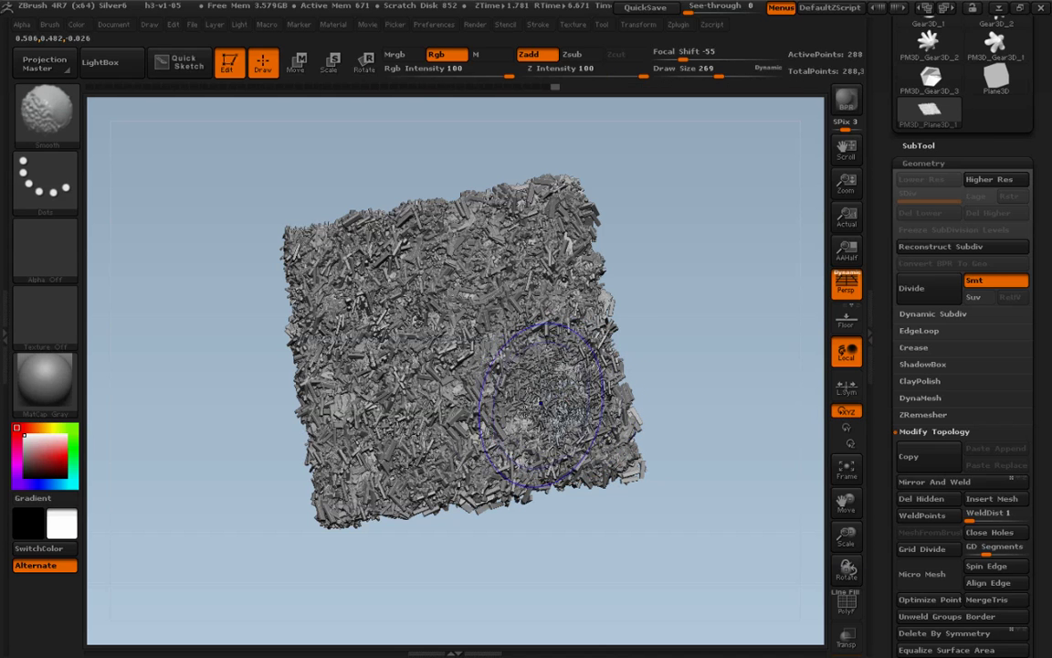
mouse_move(466, 410)
shift+mouse_down()
mouse_move(455, 409)
mouse_move(430, 320)
mouse_move(457, 274)
mouse_move(356, 255)
mouse_move(475, 234)
mouse_move(587, 247)
mouse_move(529, 447)
mouse_move(435, 470)
mouse_move(594, 438)
shift+mouse_up()
Switch to the Inflat brush, enlarge it further, and thicken the tubes with strokes across the sheet
key(b)
key(i)
key(n)
key(s)
drag(695, 451, 708, 451)
drag(614, 436, 584, 422)
mouse_move(511, 374)
mouse_down()
mouse_move(438, 393)
mouse_move(517, 329)
mouse_move(507, 259)
mouse_move(365, 274)
mouse_move(438, 228)
mouse_move(512, 239)
mouse_up()
mouse_move(660, 394)
mouse_down()
mouse_move(733, 438)
mouse_move(763, 424)
mouse_move(731, 434)
mouse_up()
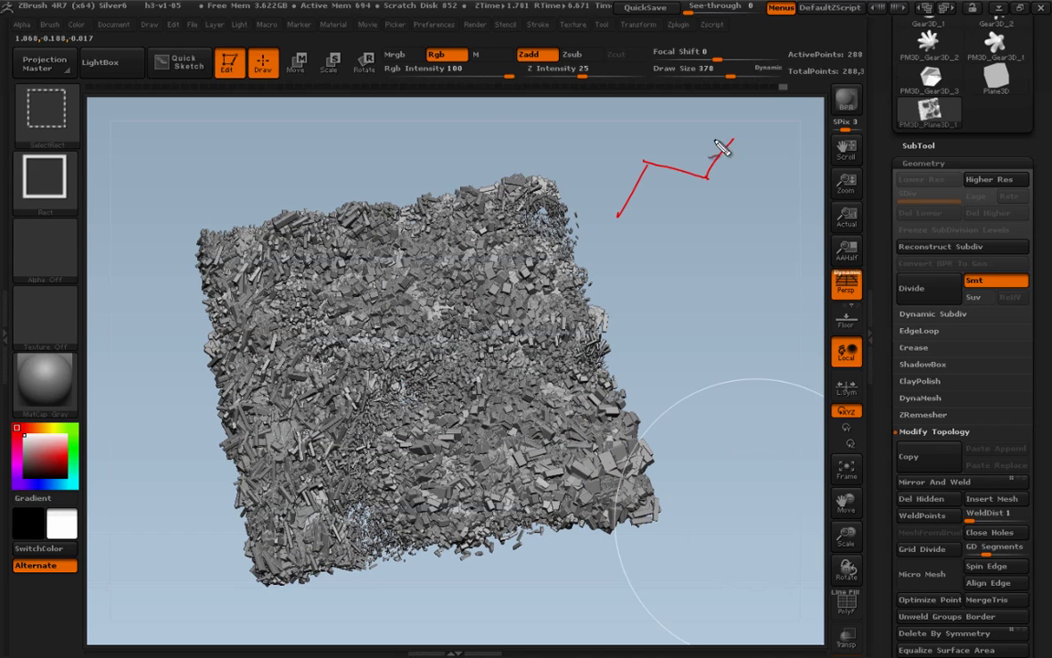
drag(707, 176, 613, 321)
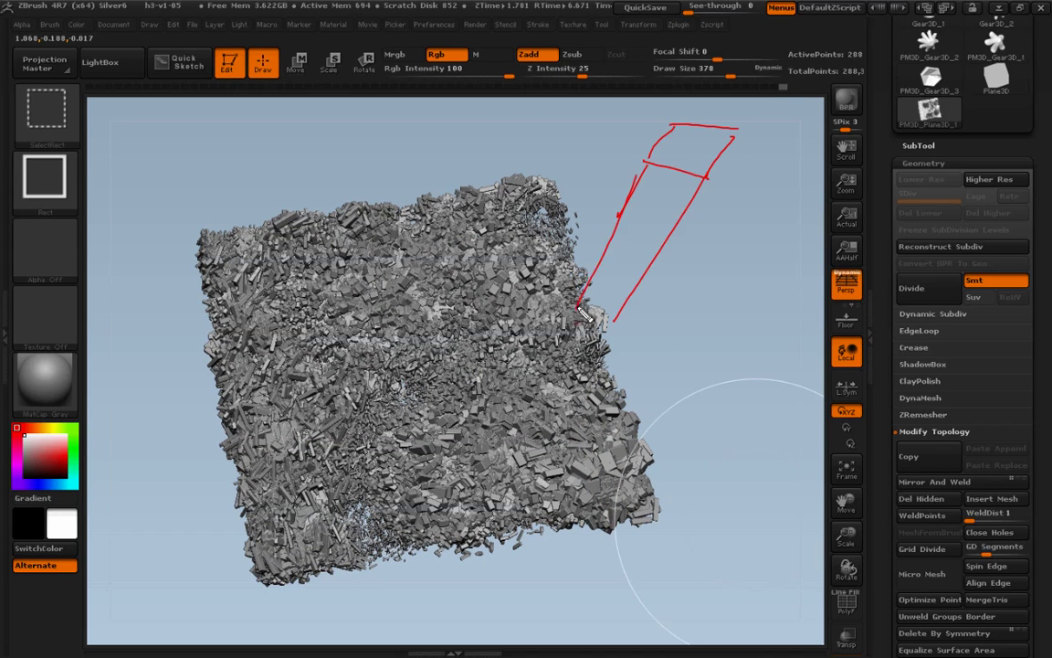
drag(734, 139, 651, 318)
key(Escape)
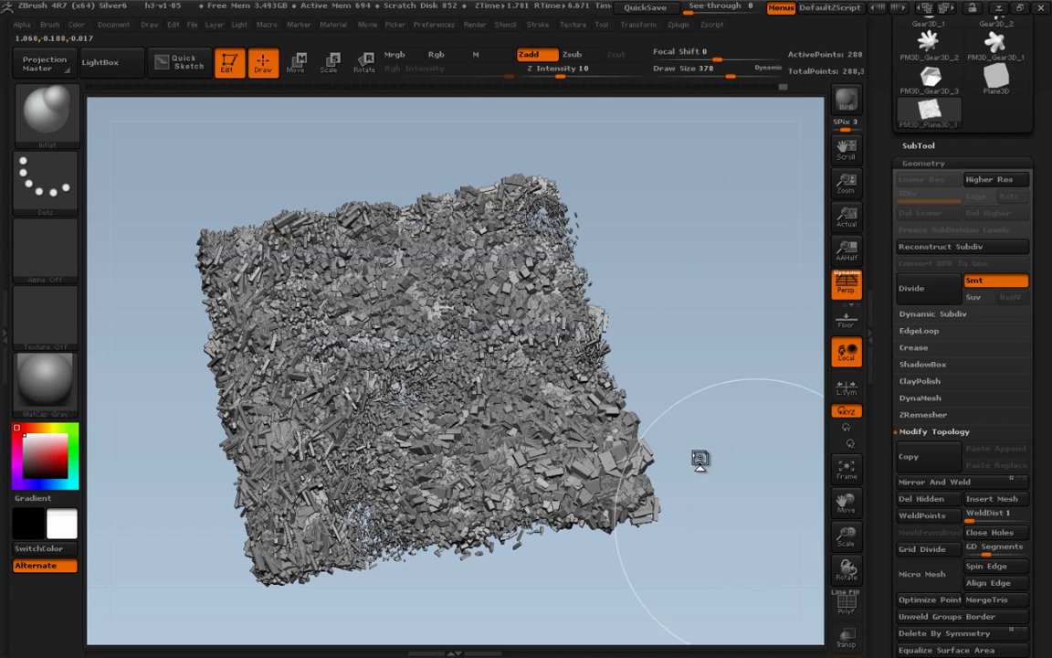
drag(712, 440, 728, 424)
key(ctrl+shift+d)
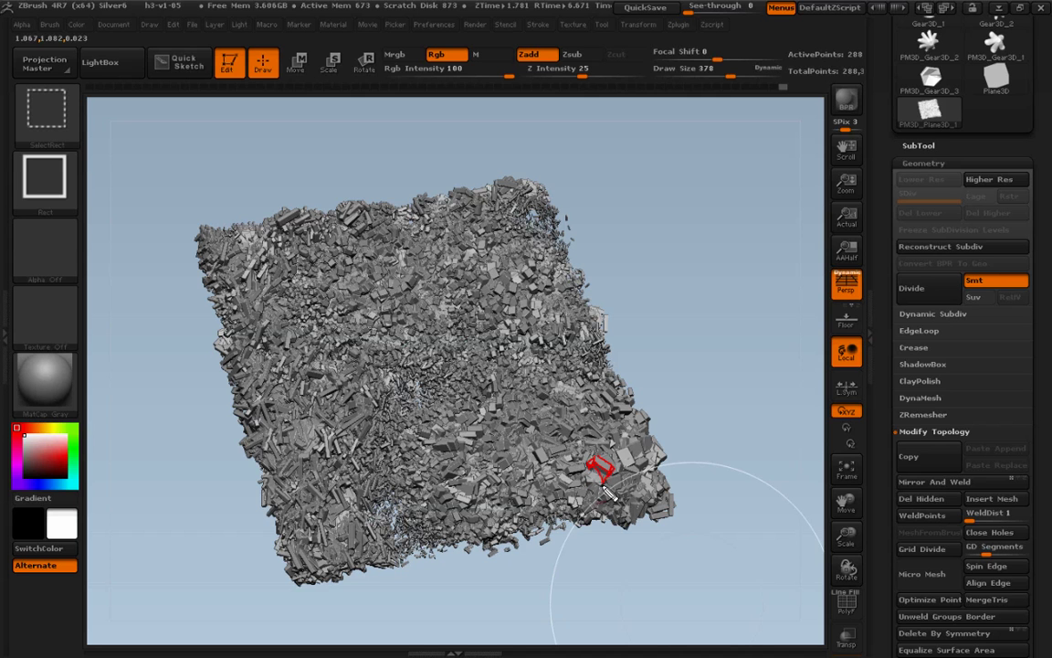
drag(742, 501, 718, 532)
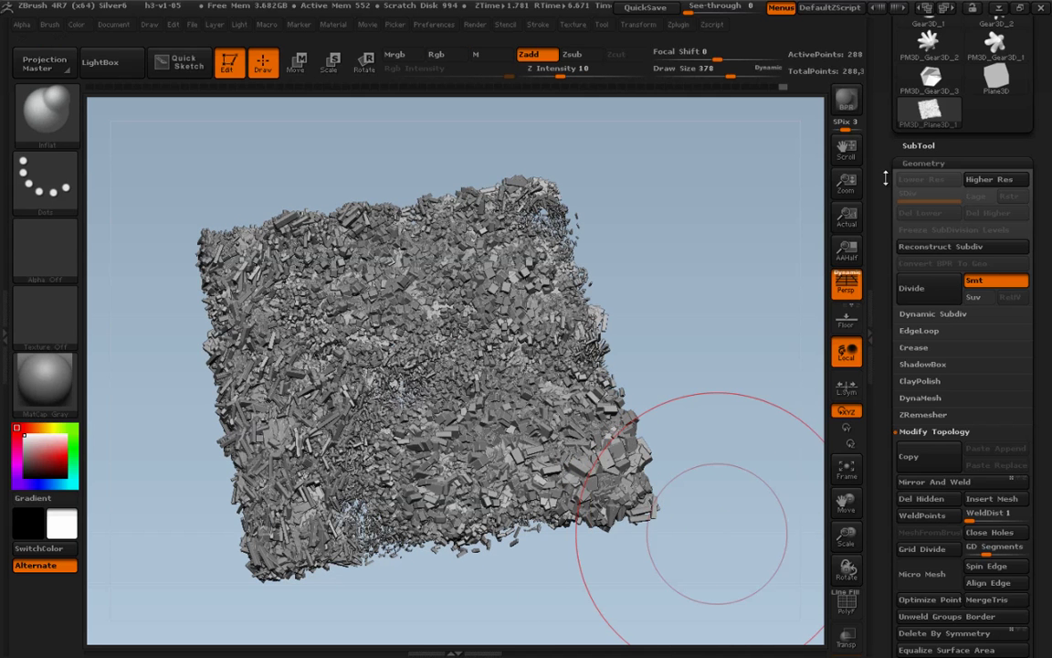
Load the poet_10 and songbird_v2_hair tools in turn to view the bust sculptures
drag(885, 178, 895, 285)
drag(1015, 290, 1023, 331)
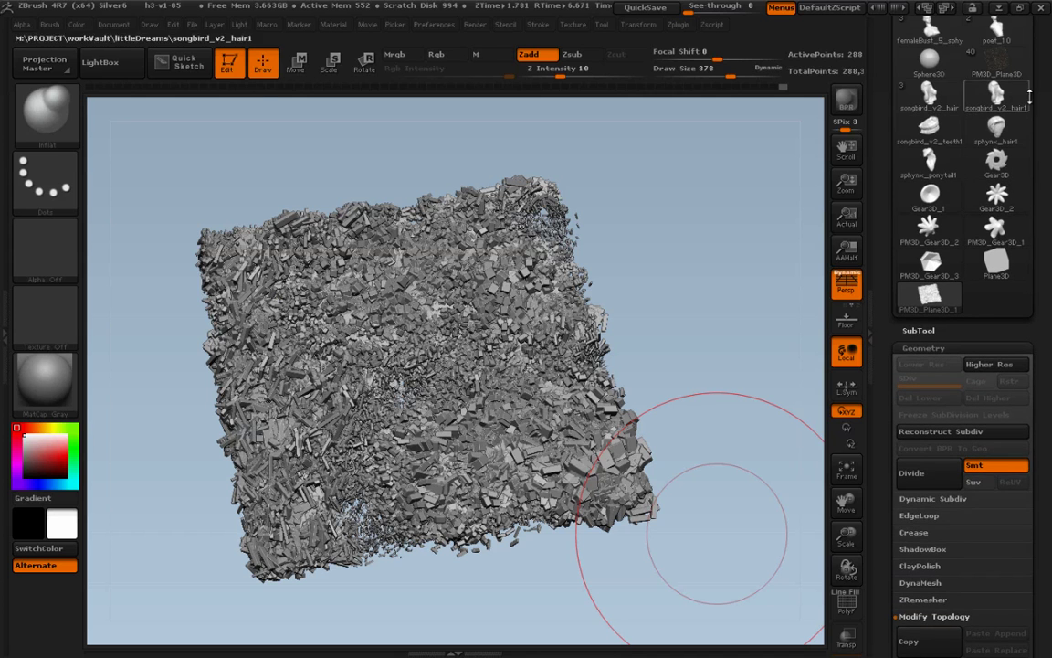
drag(1036, 64, 1033, 171)
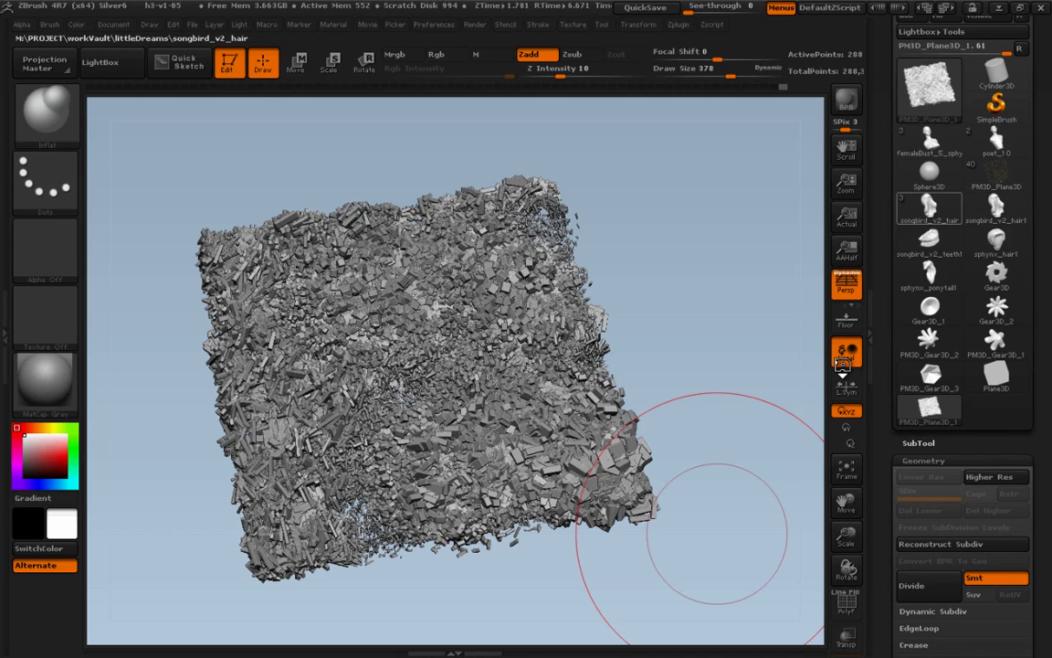
click(932, 141)
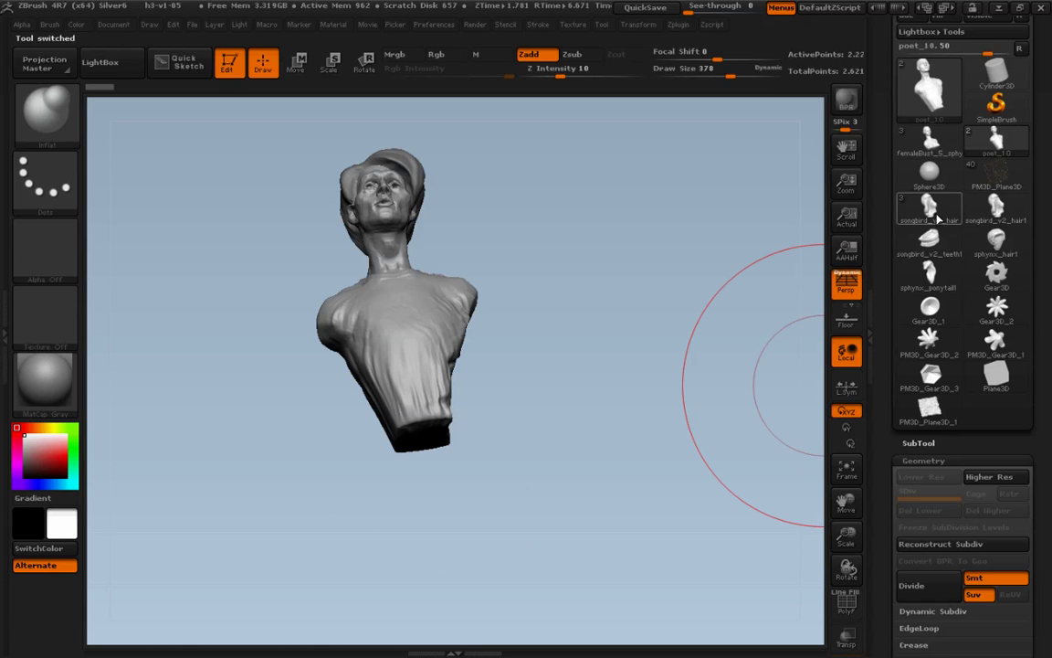
click(938, 213)
Switch the active tool to the 40-subtool PM3D_Plane3D sculpture and view it from another angle
click(942, 104)
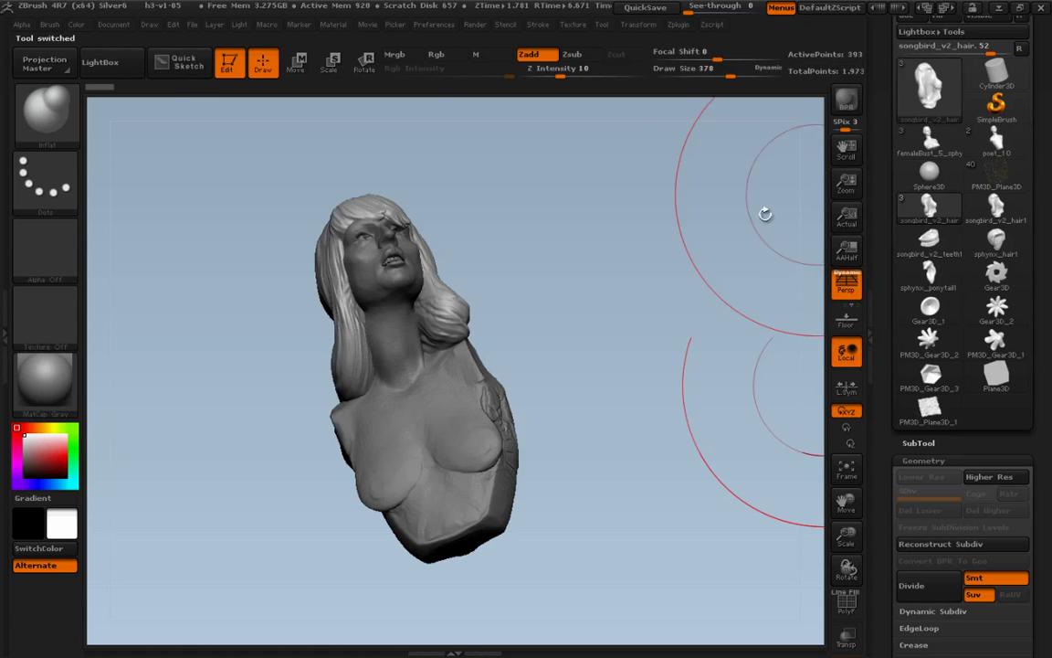
click(932, 96)
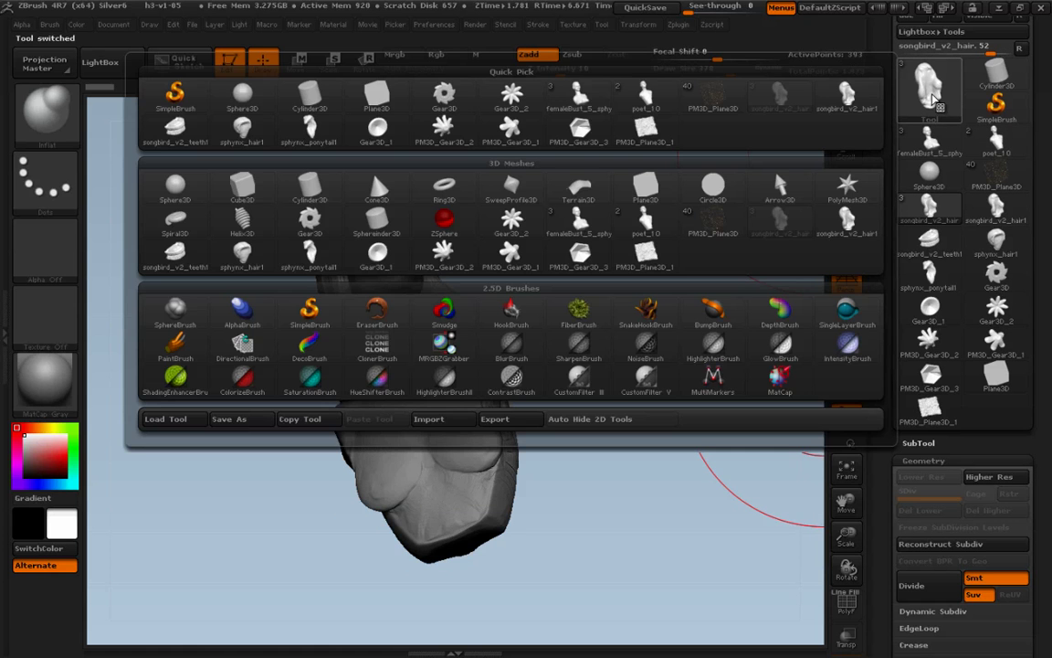
click(713, 224)
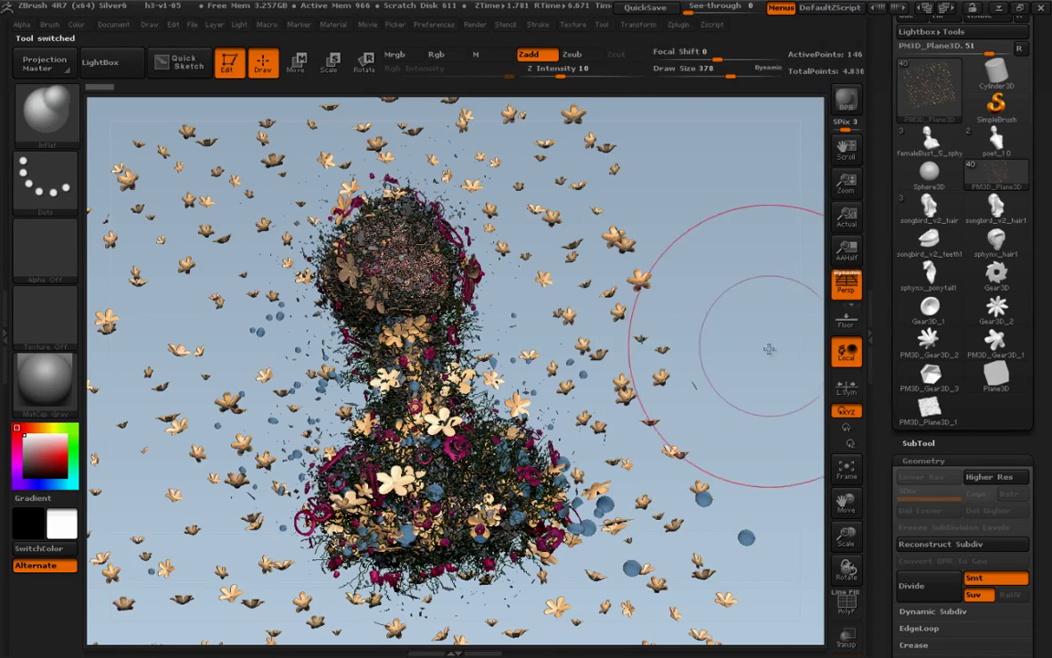
drag(774, 347, 683, 374)
Select the songbird_18 subtool, isolate it, and show its polyframe on the head and neck
click(919, 443)
mouse_move(906, 469)
mouse_down()
mouse_move(883, 448)
mouse_move(897, 460)
mouse_up()
drag(905, 351, 900, 111)
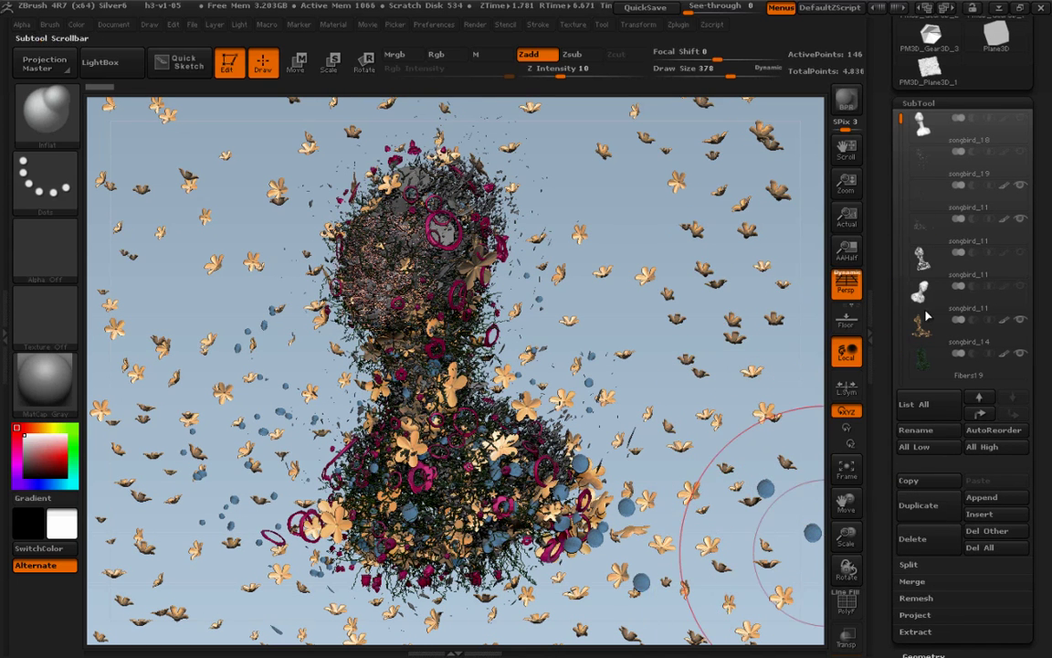
click(929, 151)
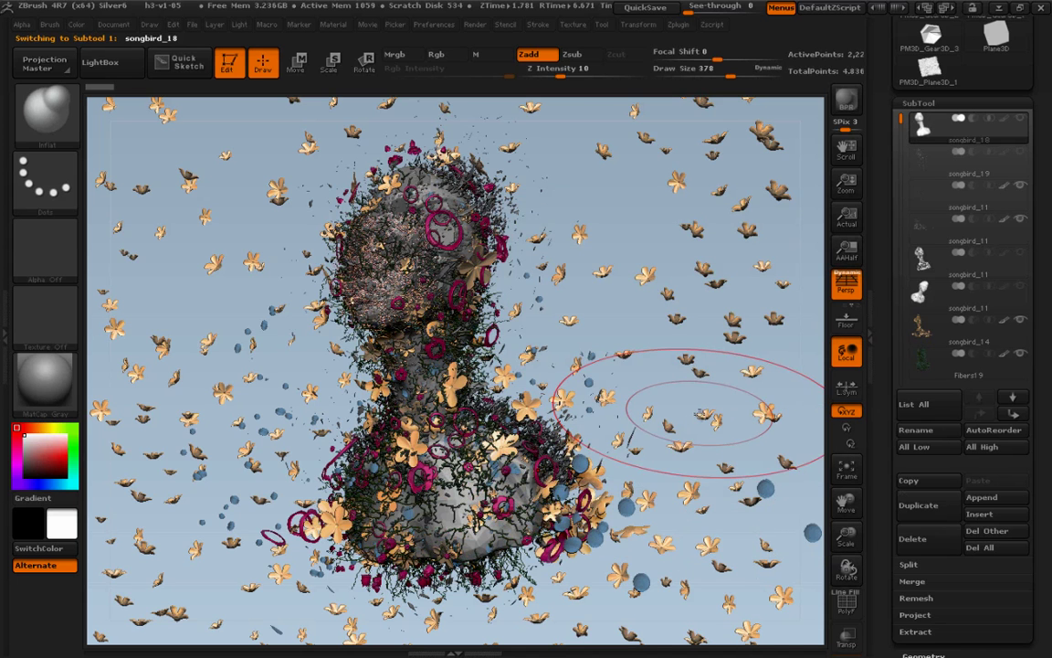
alt+drag(650, 373, 708, 445)
key(shift+f)
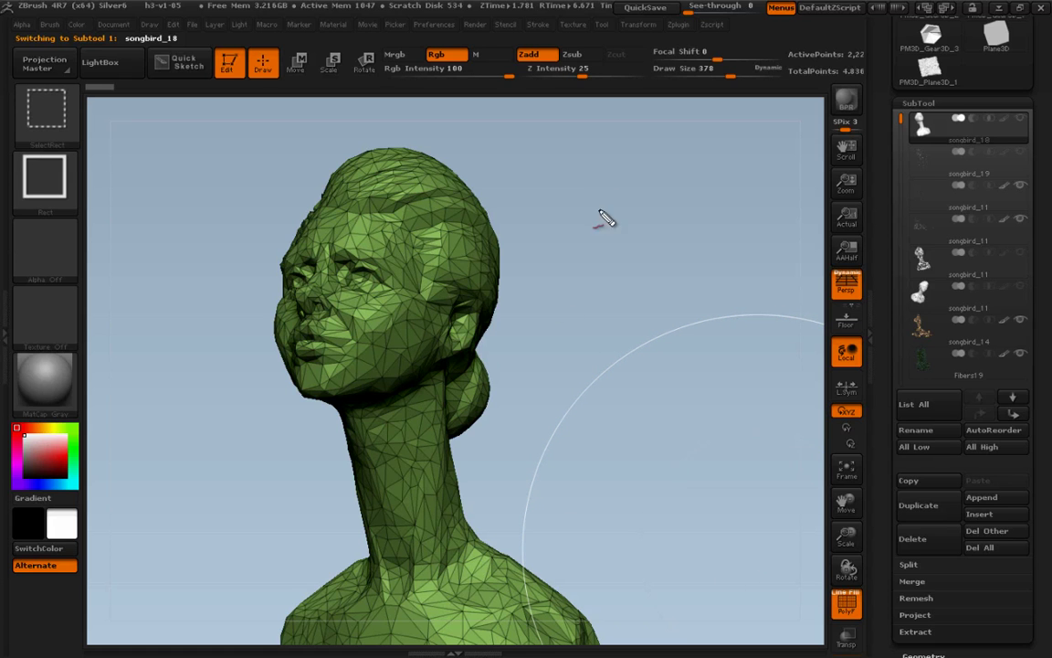
drag(601, 182, 598, 353)
drag(602, 141, 795, 126)
drag(798, 135, 778, 338)
drag(586, 367, 787, 340)
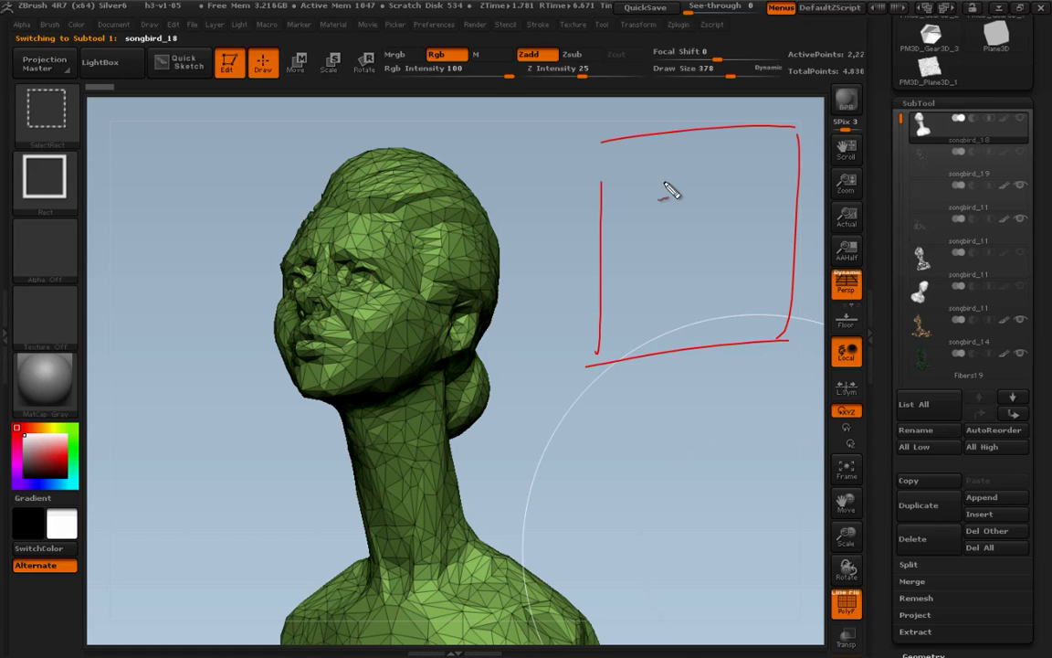
drag(650, 328, 648, 354)
drag(702, 116, 690, 349)
drag(758, 105, 743, 344)
drag(616, 183, 803, 173)
drag(620, 238, 802, 222)
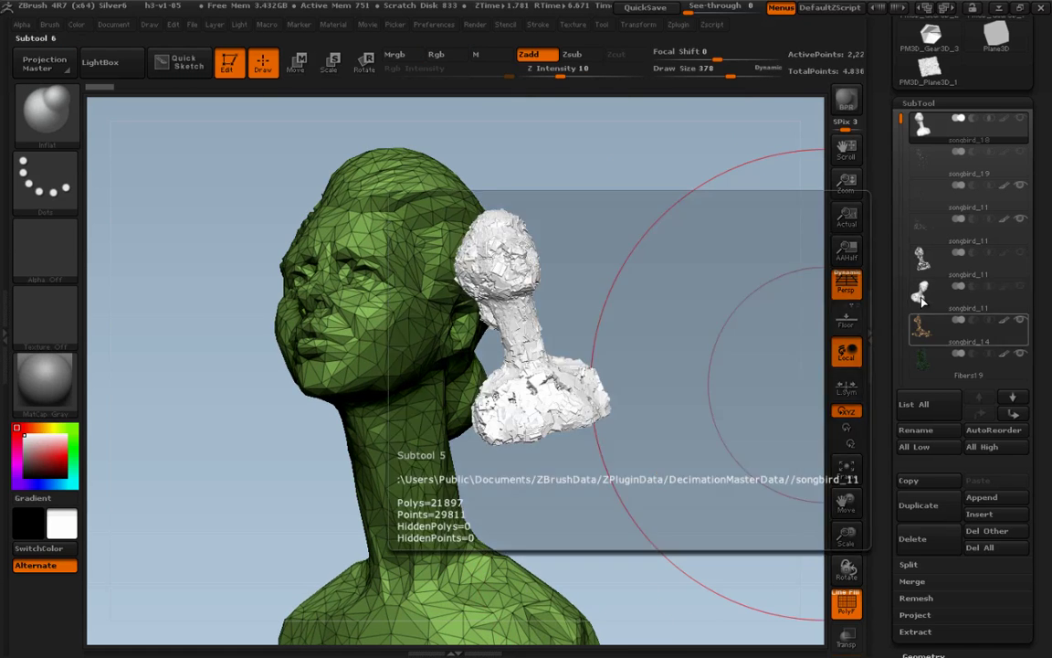
Compare the topology of the songbird_11, songbird_18 and songbird_15 subtools, and reduce the brush Draw Size to 62
click(922, 294)
click(924, 133)
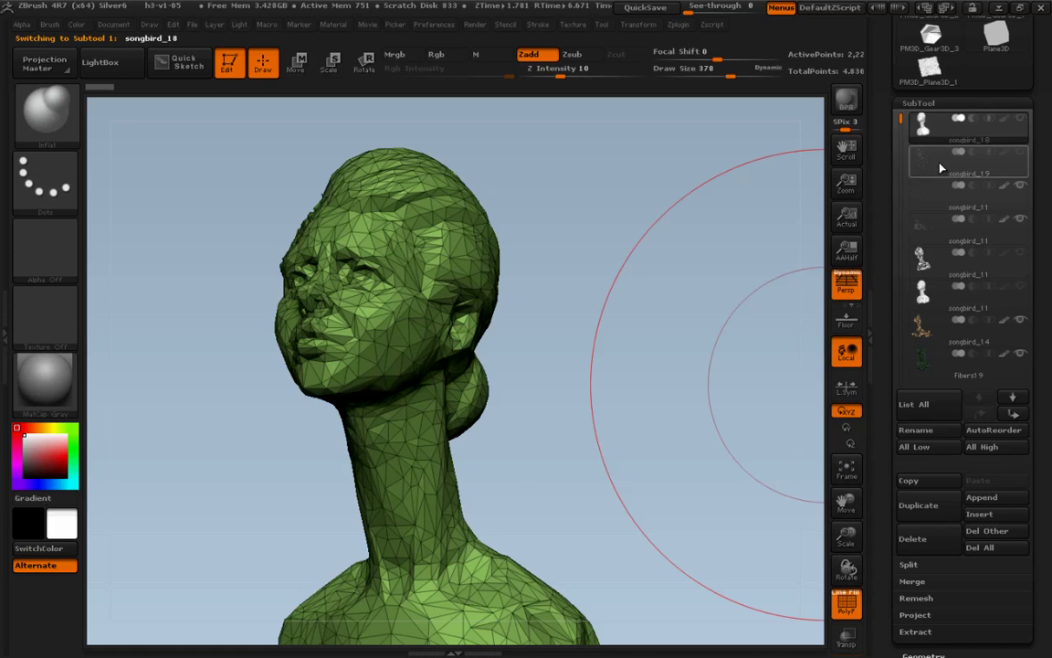
scroll(959, 228, down, 3)
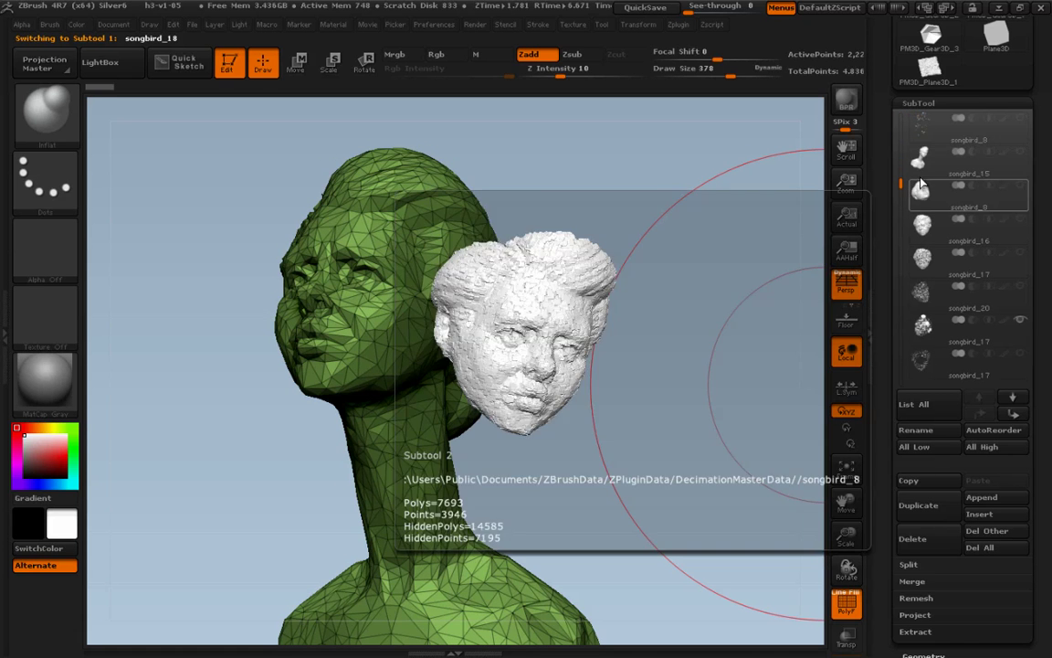
click(920, 157)
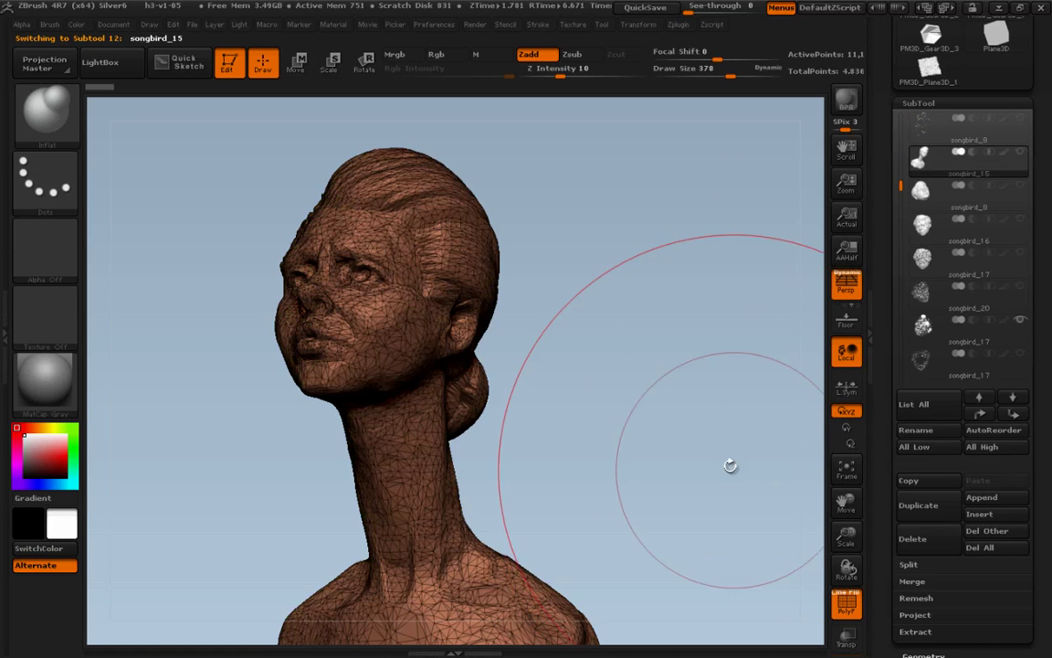
key(s)
drag(730, 465, 687, 466)
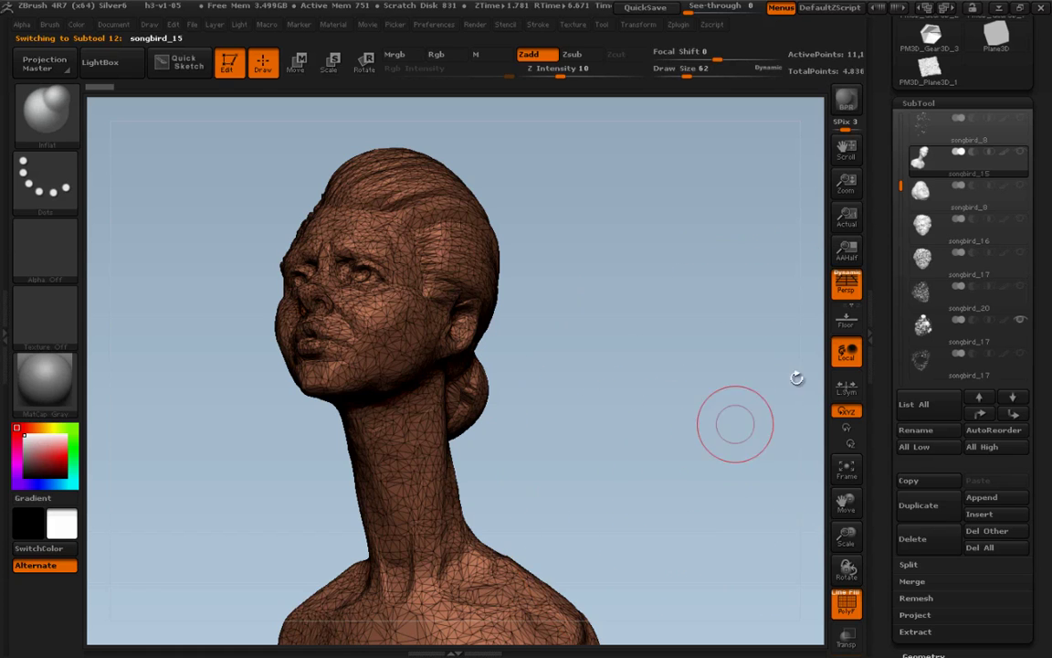
Compare the songbird_8 head, songbird_12 and songbird_9 subtools, and examine the wireframe on songbird_9's face up close
click(922, 190)
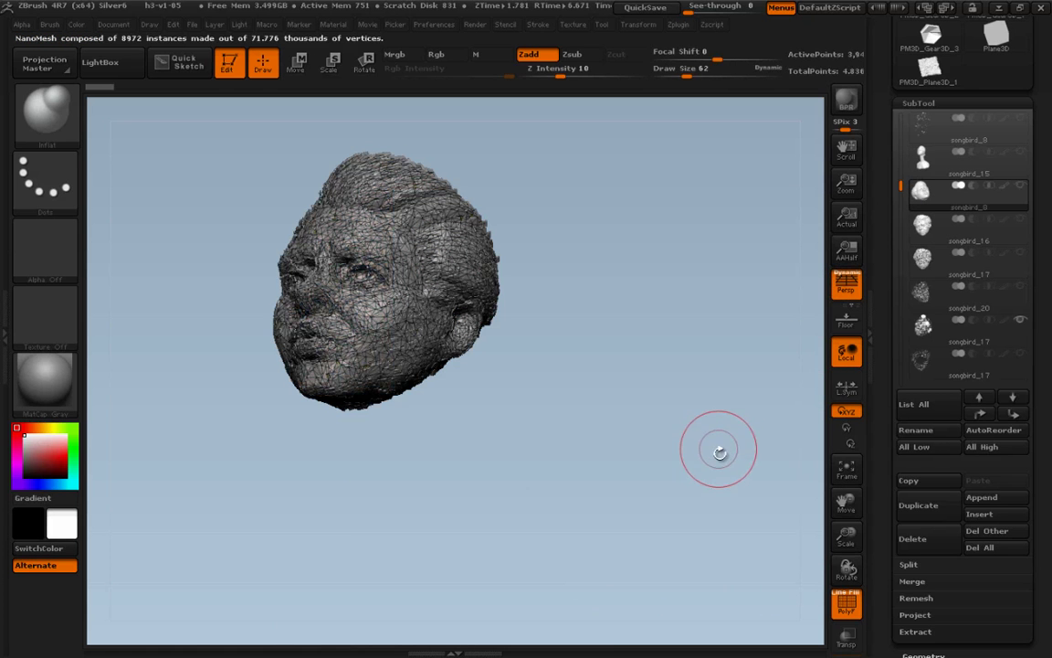
drag(904, 189, 907, 279)
click(923, 191)
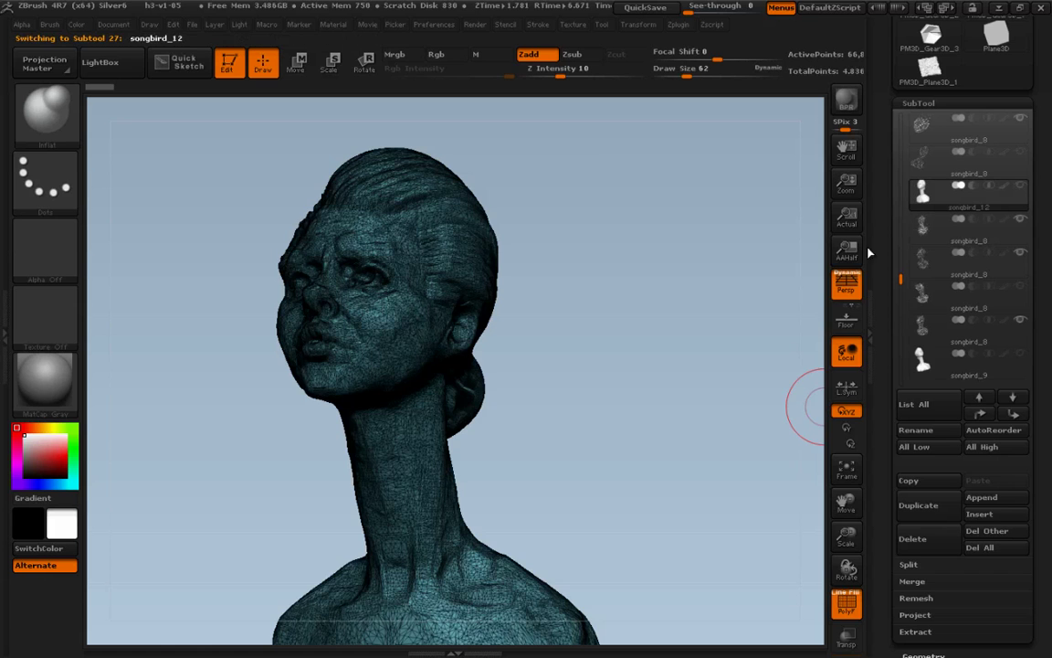
click(923, 361)
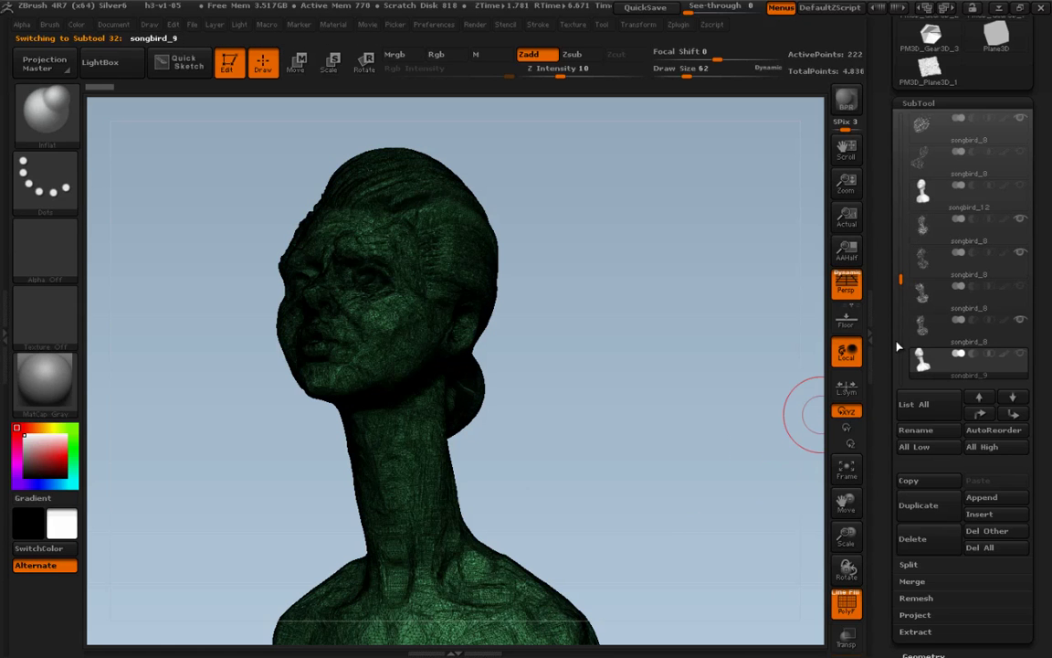
drag(902, 277, 897, 290)
alt+drag(655, 391, 773, 437)
mouse_move(767, 271)
alt+mouse_down()
mouse_move(735, 514)
mouse_move(763, 479)
mouse_move(744, 512)
alt+mouse_up()
key(ctrl+shift)
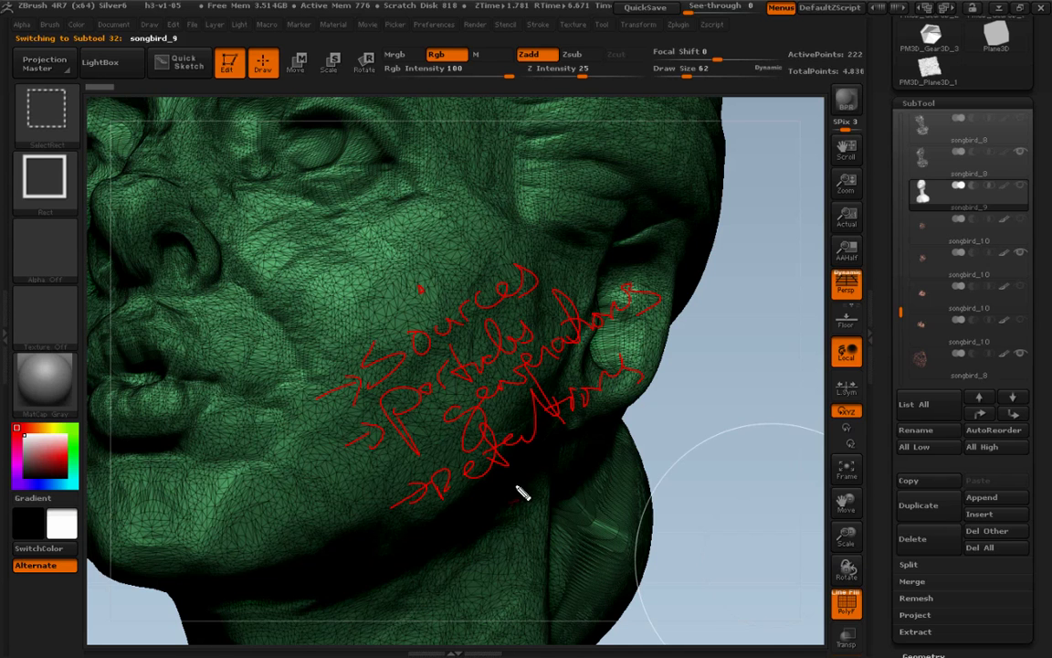
drag(517, 486, 230, 494)
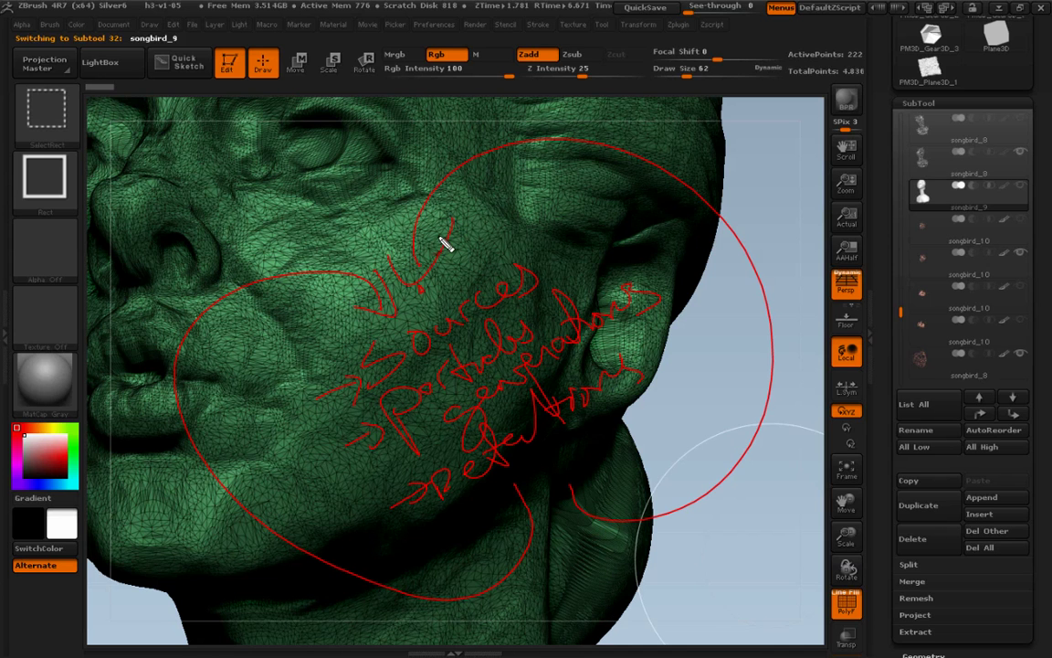
Clear the on-screen annotations and compare songbird_9's face with the polyframe wireframe off and on
key(Escape)
mouse_move(743, 379)
mouse_down()
mouse_move(746, 422)
mouse_move(733, 428)
mouse_move(769, 367)
mouse_up()
key(shift)
key(shift+f)
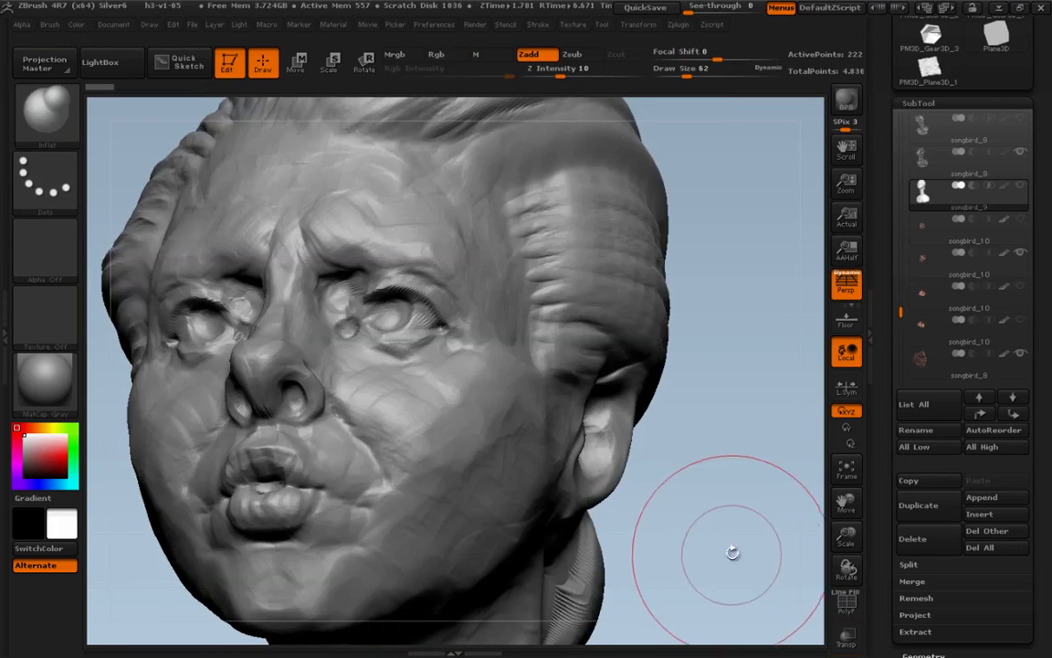
key(shift+f)
drag(711, 522, 763, 493)
Select the visible songbird_11 subtool above songbird_14 and examine the flowers, rings and shards scattered over the whole sculpture
drag(901, 311, 907, 101)
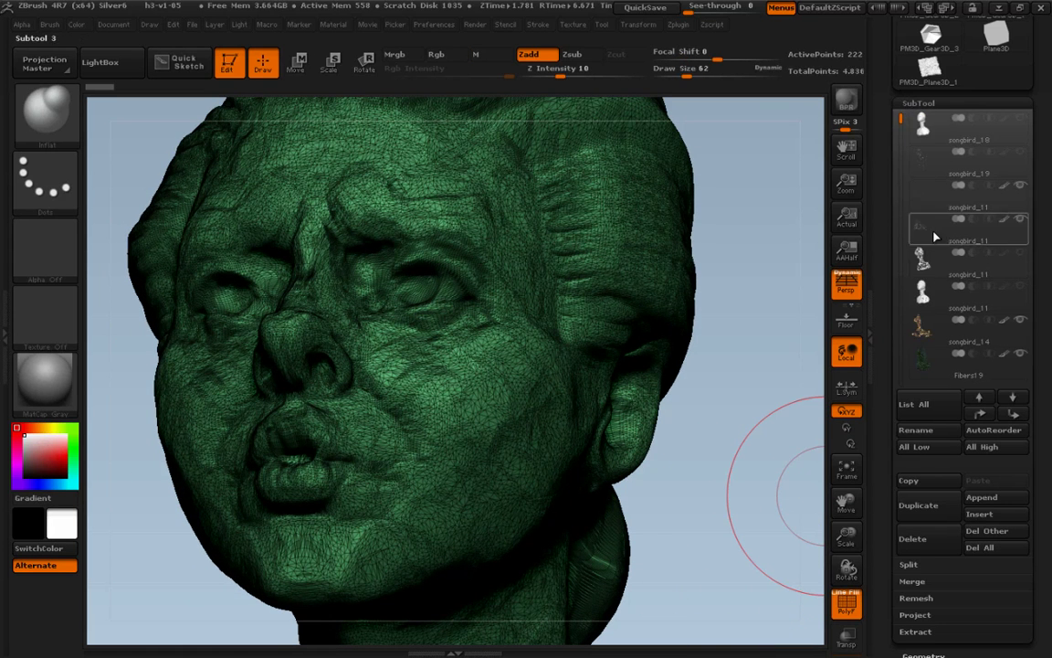
click(932, 190)
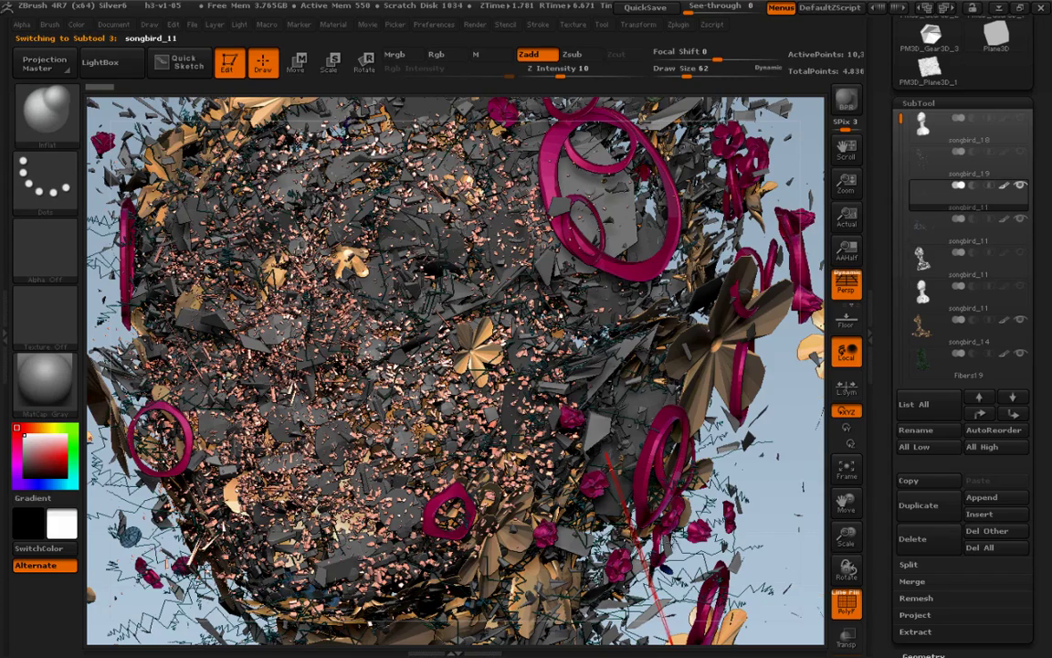
mouse_move(731, 571)
mouse_down()
mouse_move(741, 517)
mouse_move(758, 545)
mouse_up()
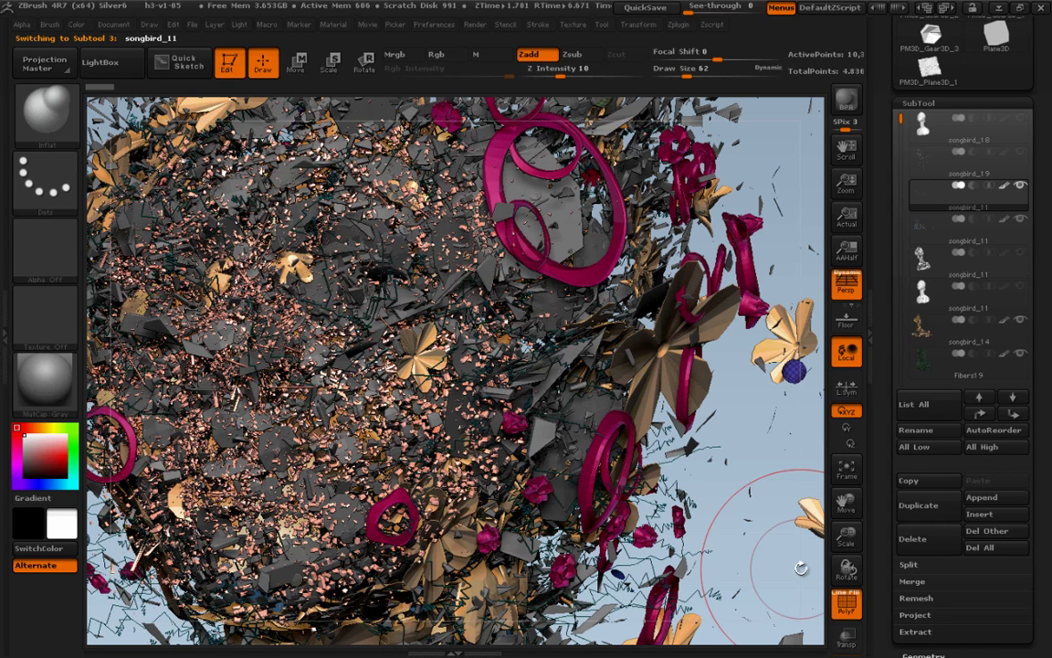
key(ctrl+shift)
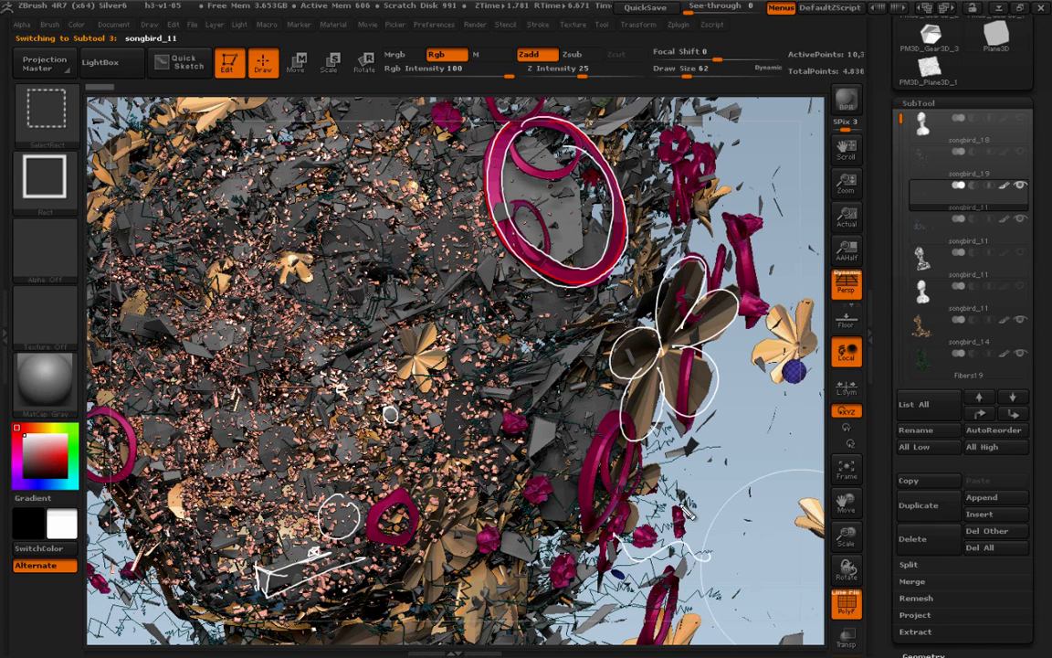
key(Escape)
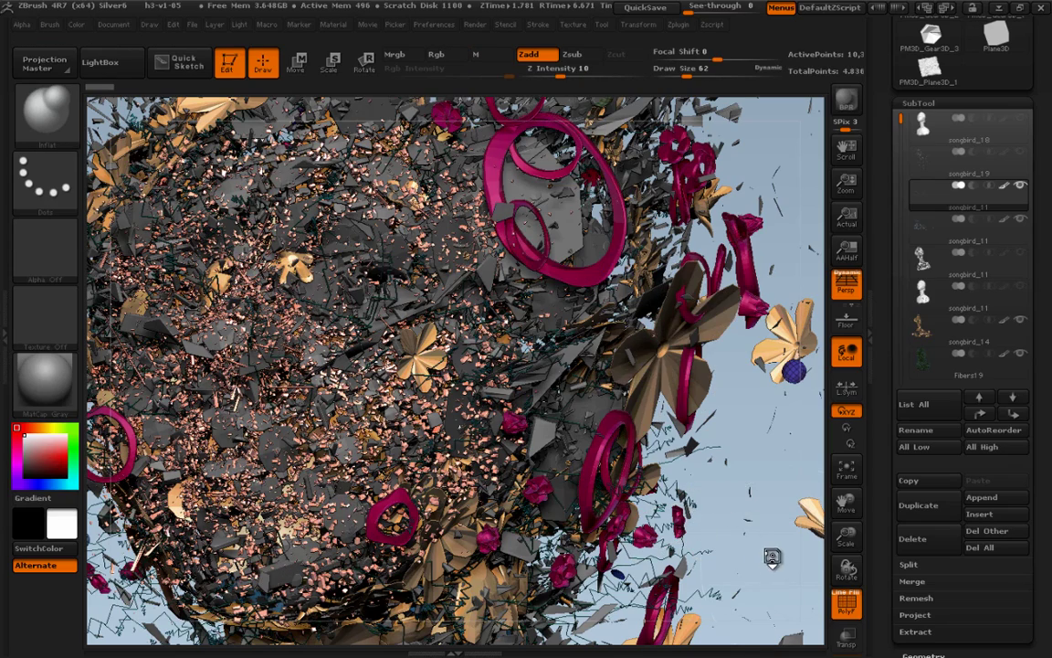
drag(772, 558, 690, 461)
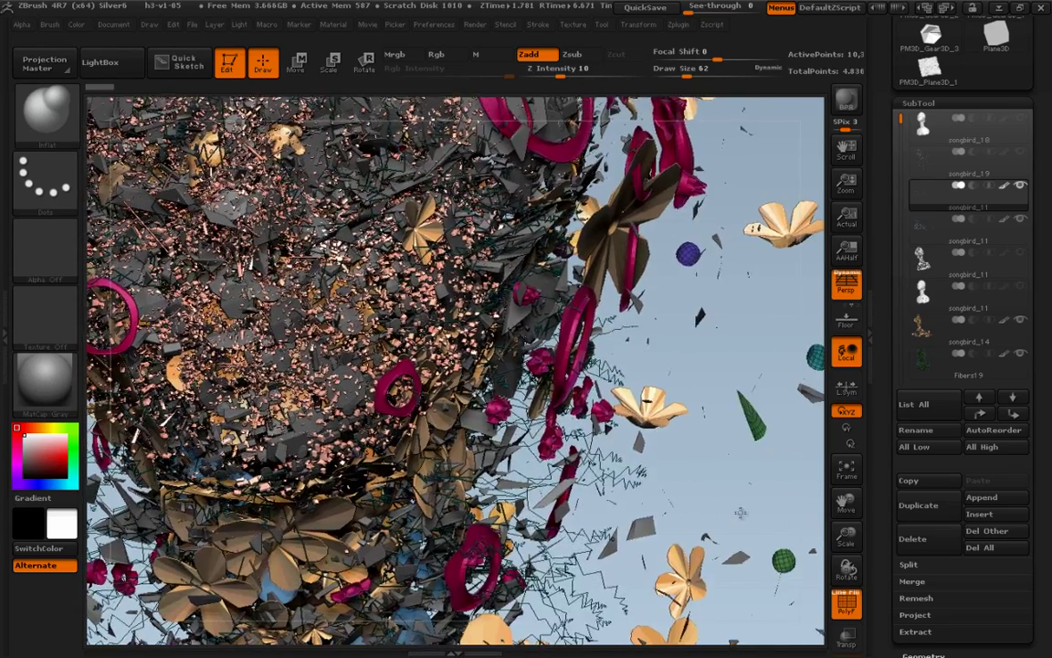
drag(737, 508, 803, 379)
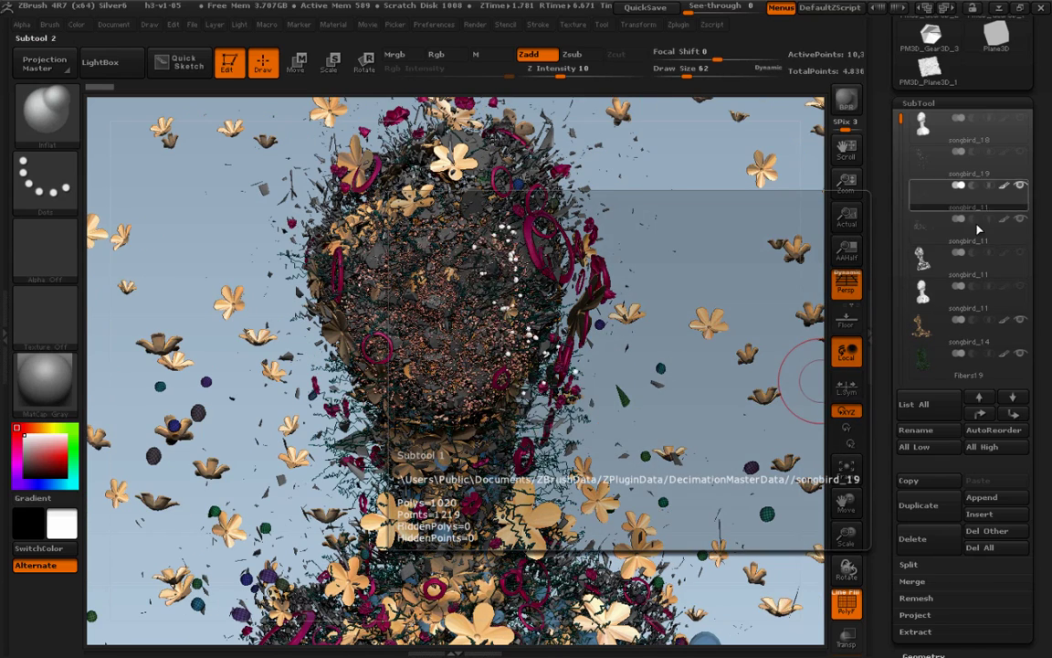
Select the songbird_18 subtool and isolate its low-poly bust with the polyframe hidden
click(926, 127)
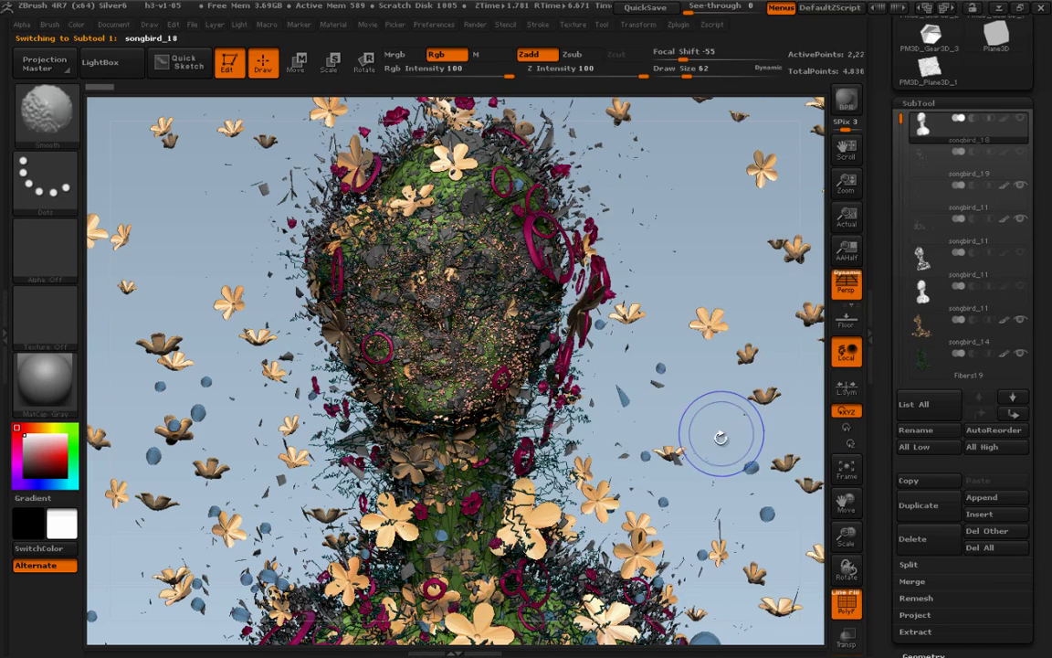
mouse_move(742, 446)
mouse_down()
mouse_move(719, 423)
mouse_move(733, 439)
mouse_move(719, 474)
mouse_move(679, 449)
mouse_move(712, 451)
mouse_move(676, 498)
mouse_up()
scroll(956, 412, up, 5)
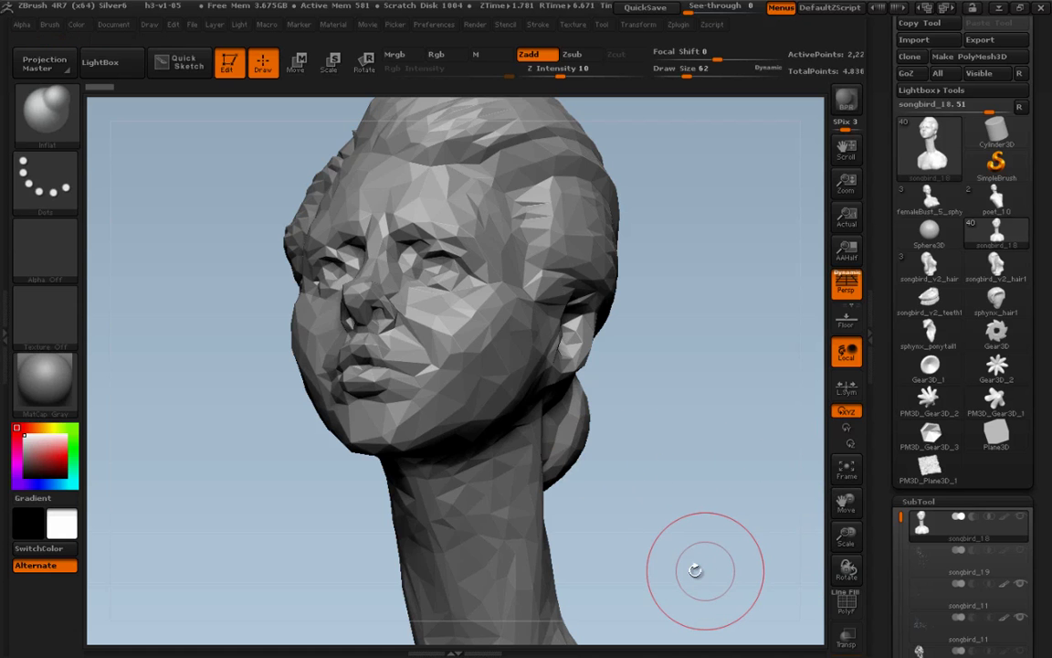
Make the Gear3D_2 flower the active tool and create a new InsertMesh brush from it
click(996, 370)
drag(784, 542, 666, 512)
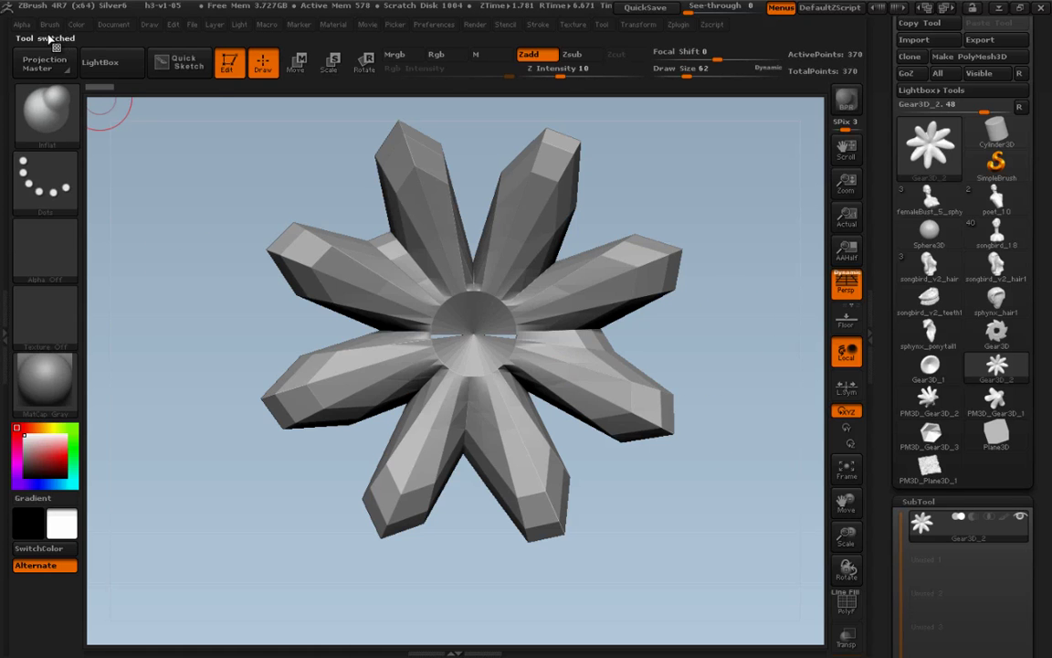
click(50, 25)
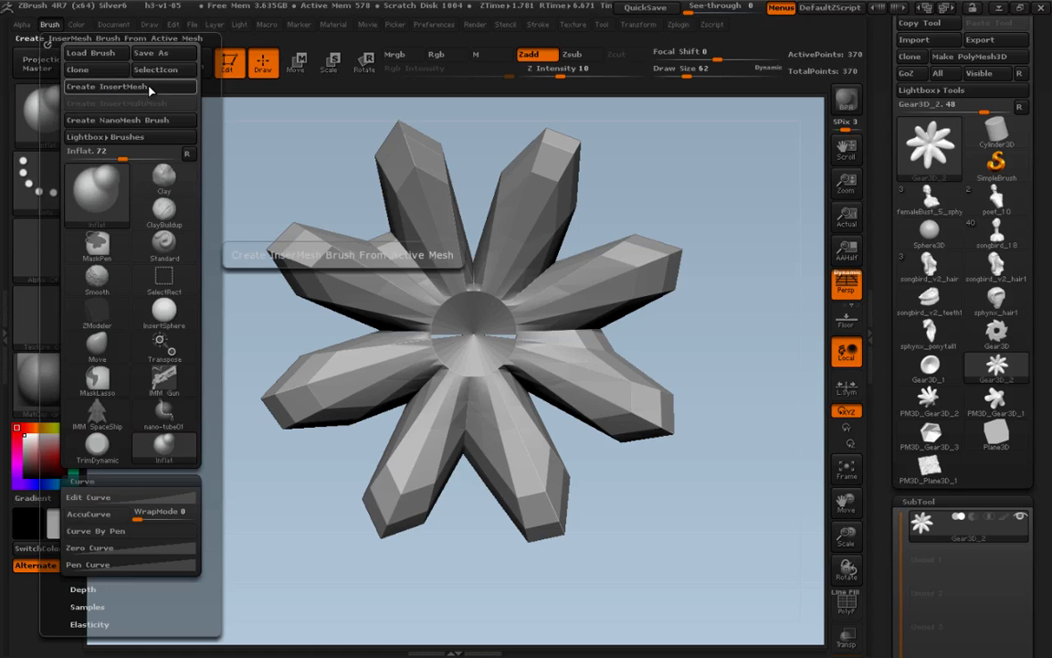
click(137, 87)
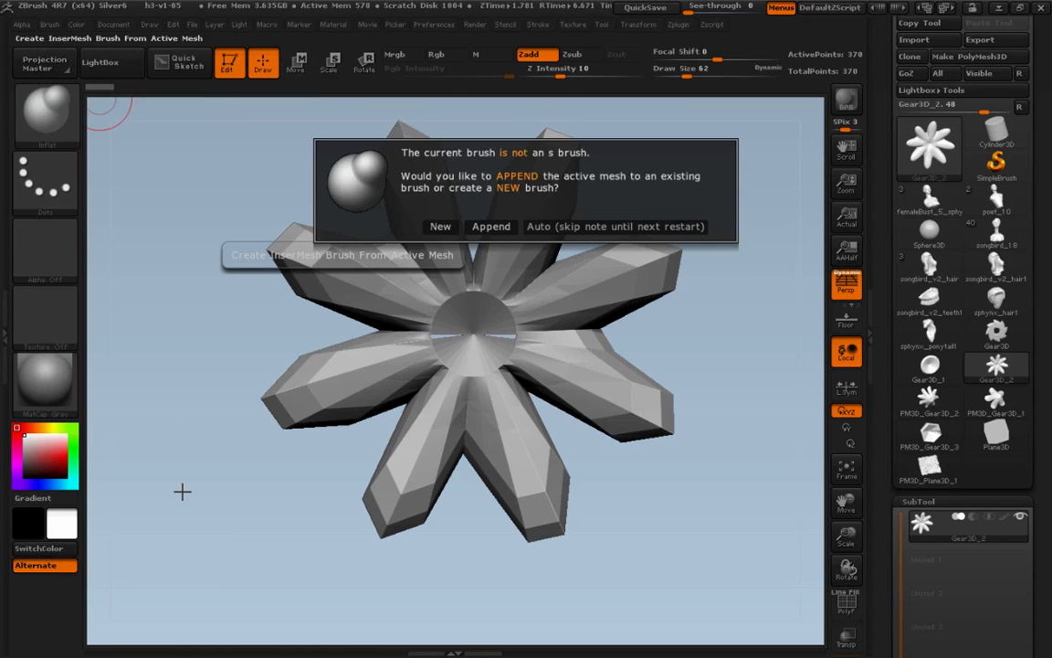
click(440, 226)
Create a NanoMesh brush from the new flower InsertMesh brush
click(50, 25)
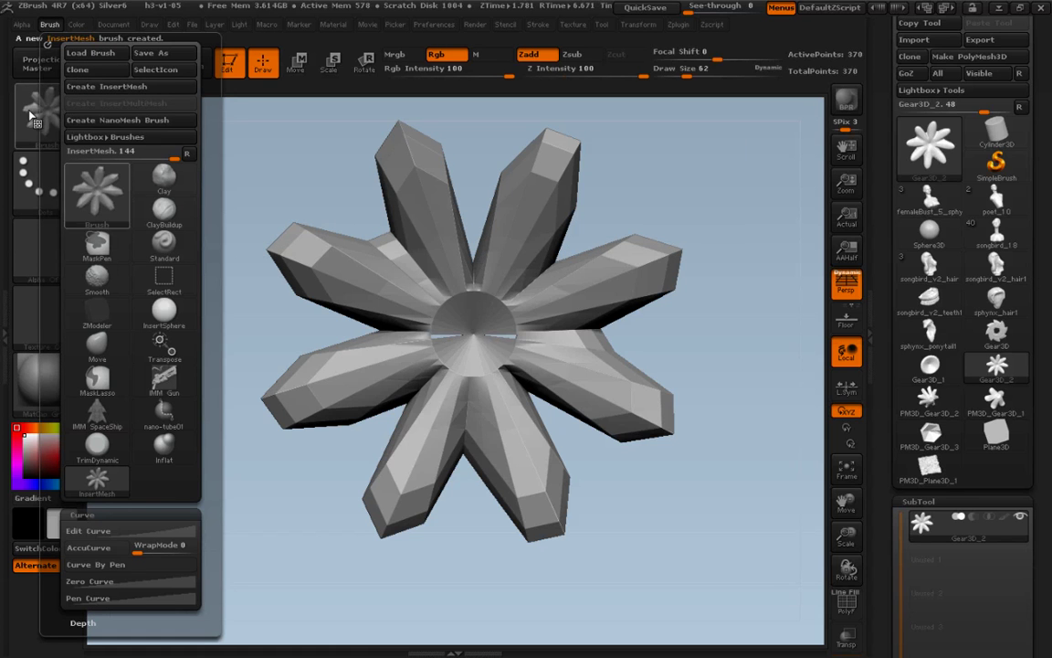
click(155, 128)
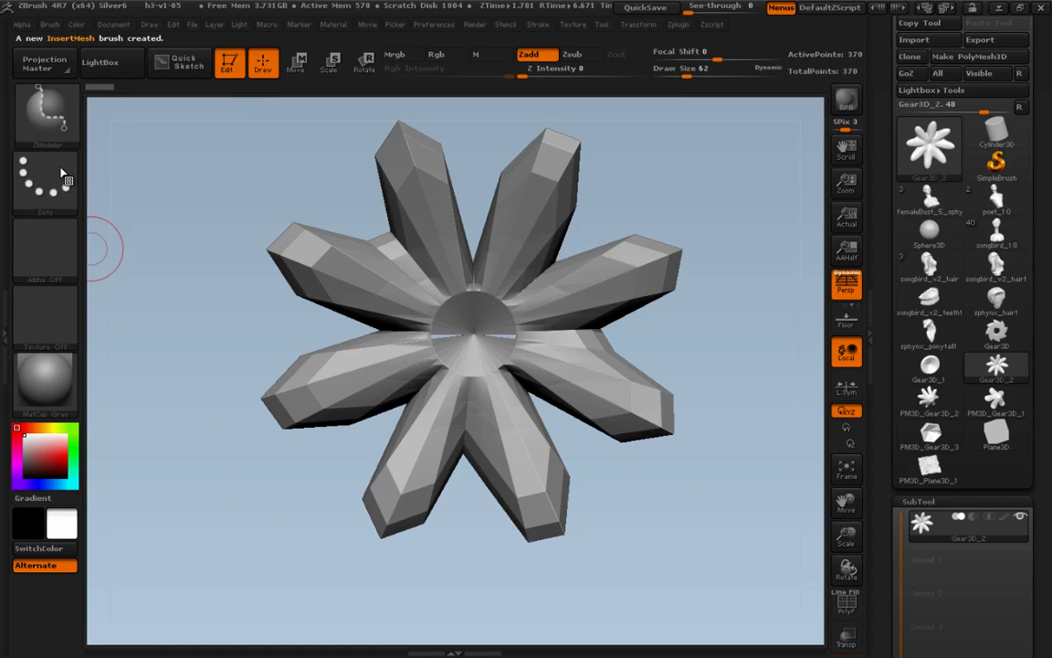
click(50, 25)
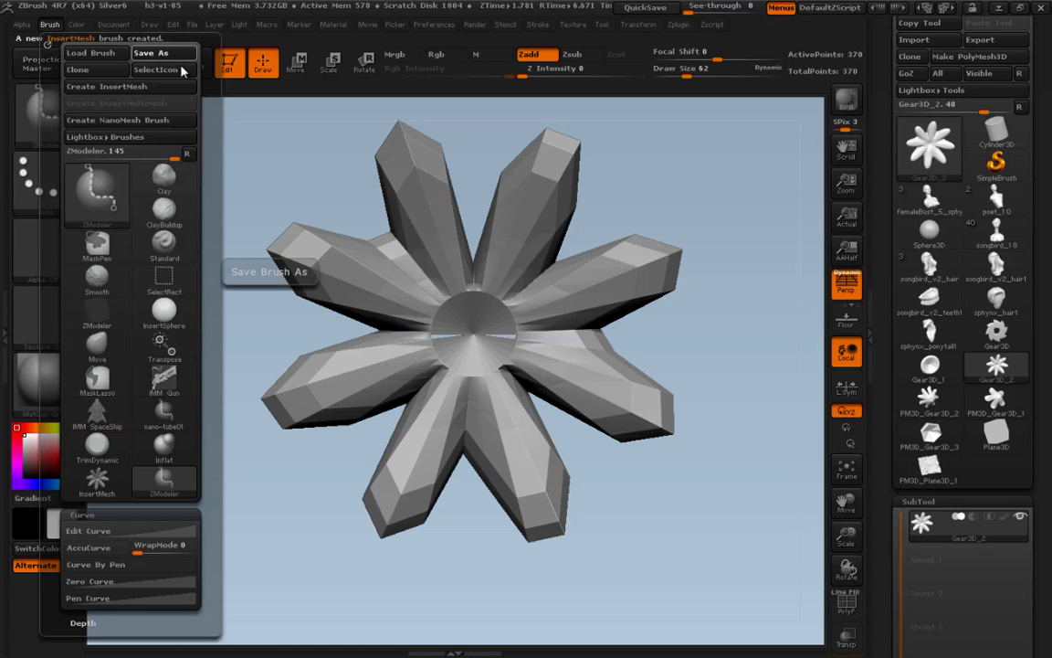
click(160, 54)
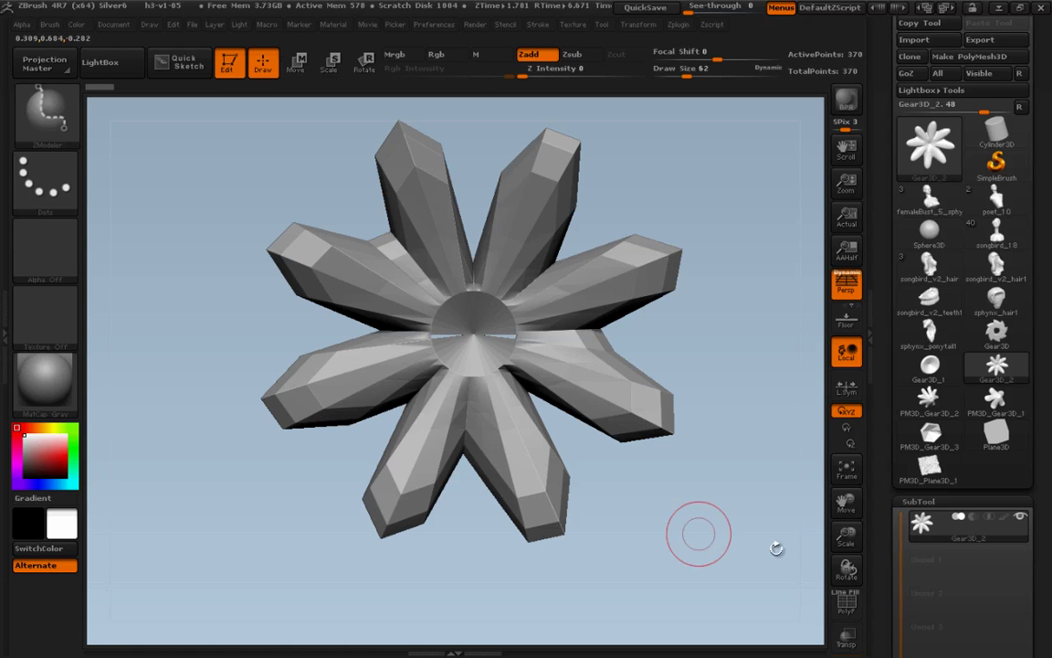
Switch back to the songbird_18 bust and insert the flower NanoMesh on All Polygons at a size of about 0.467
click(996, 233)
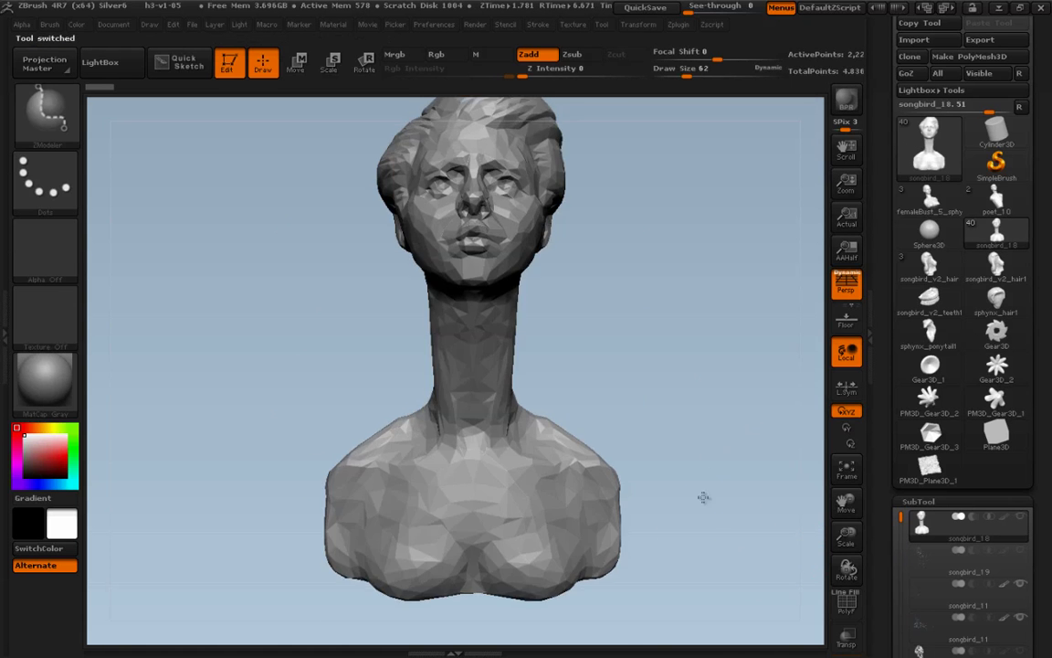
drag(700, 513, 716, 456)
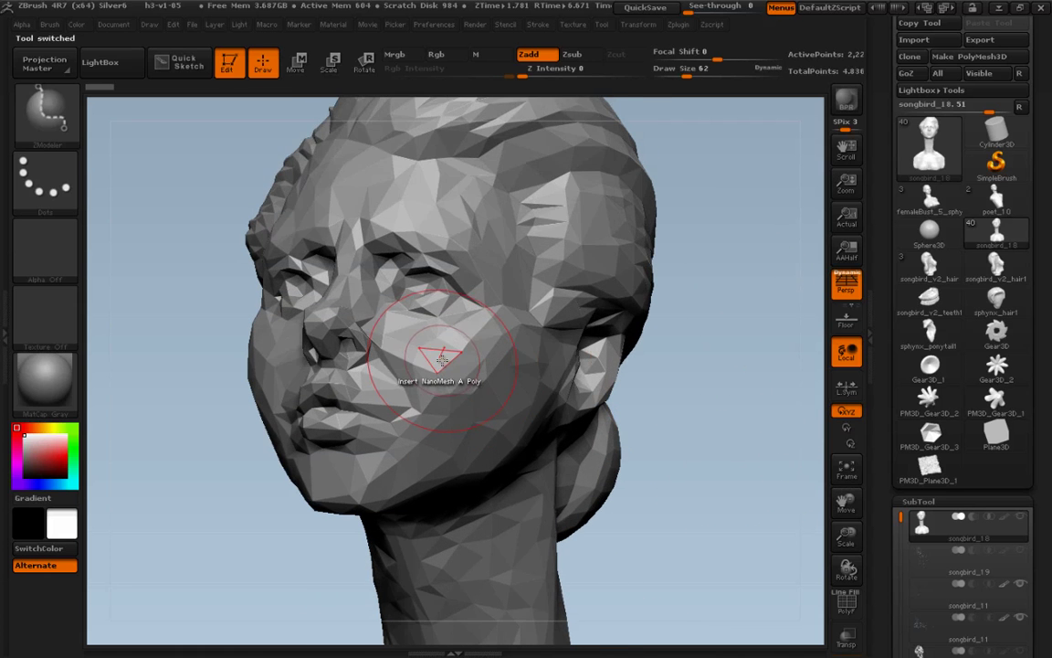
key(space)
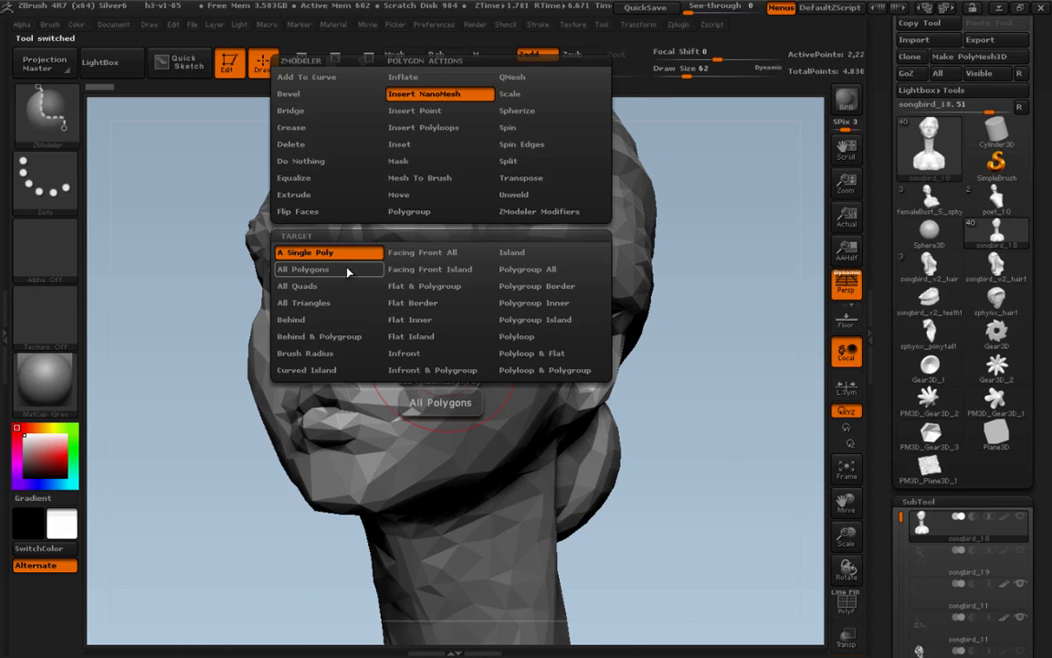
click(305, 269)
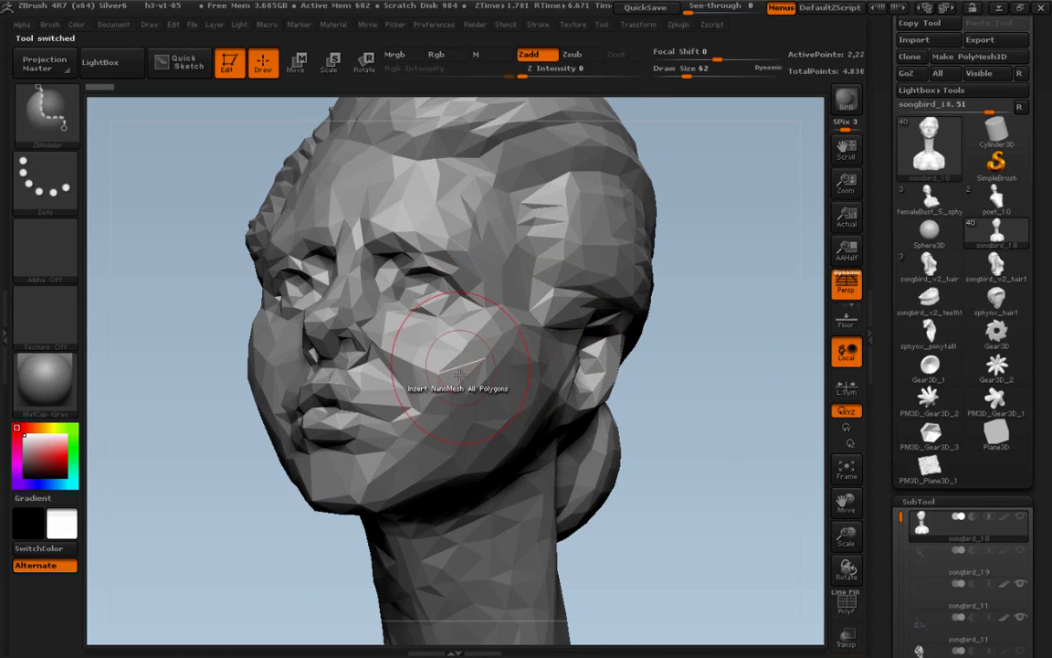
click(456, 369)
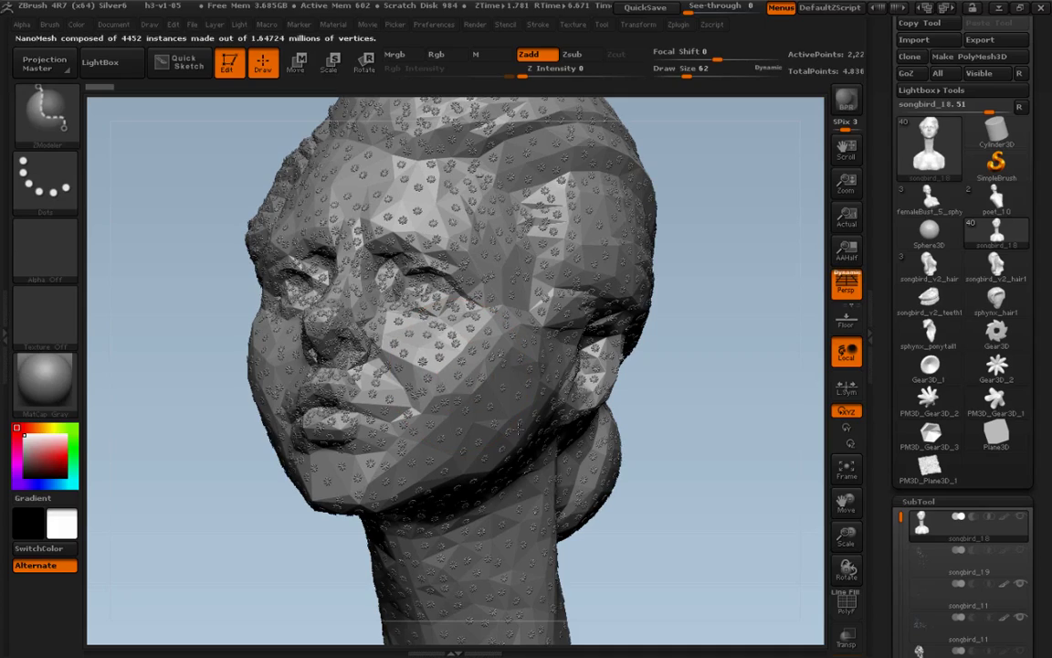
Reduce the brush Draw Size to 10 and set the flower NanoMesh's Size to 0.3521, keeping Width at 1
click(923, 501)
click(923, 554)
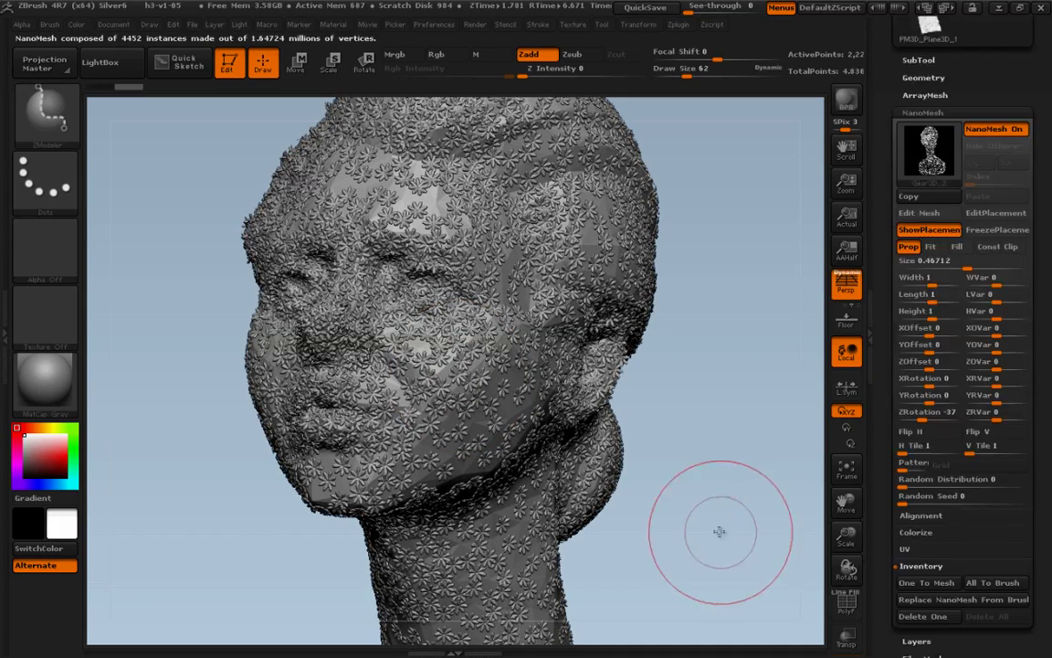
drag(717, 533, 800, 560)
mouse_move(632, 357)
alt+mouse_down()
mouse_move(741, 537)
mouse_move(730, 523)
mouse_move(782, 468)
mouse_move(748, 505)
mouse_move(720, 501)
mouse_move(742, 451)
mouse_move(728, 535)
alt+mouse_up()
key(s)
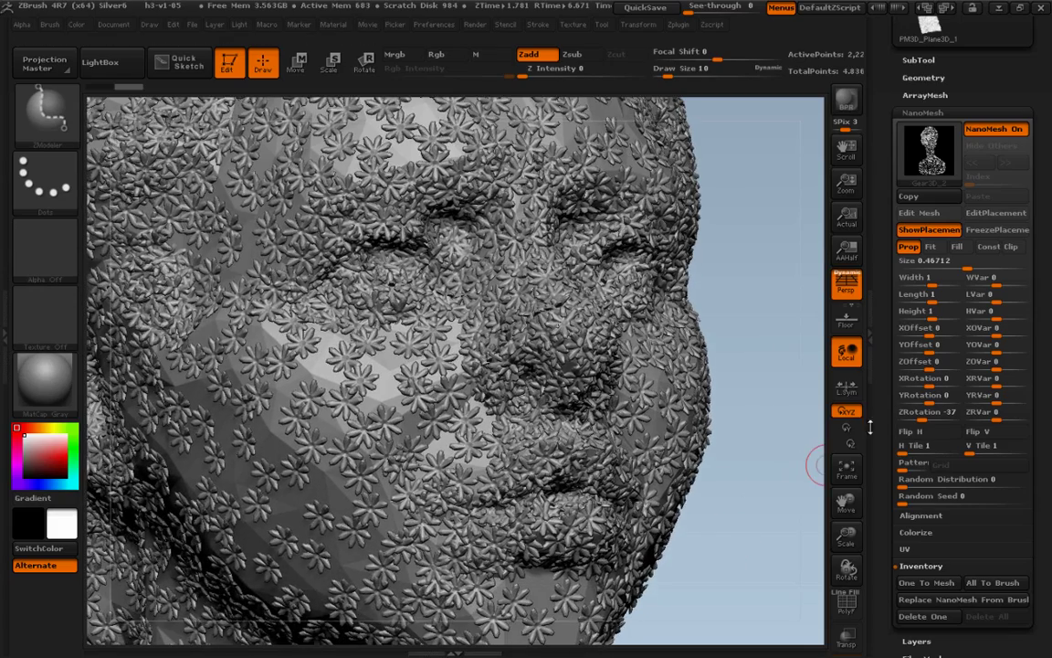
drag(946, 265, 973, 281)
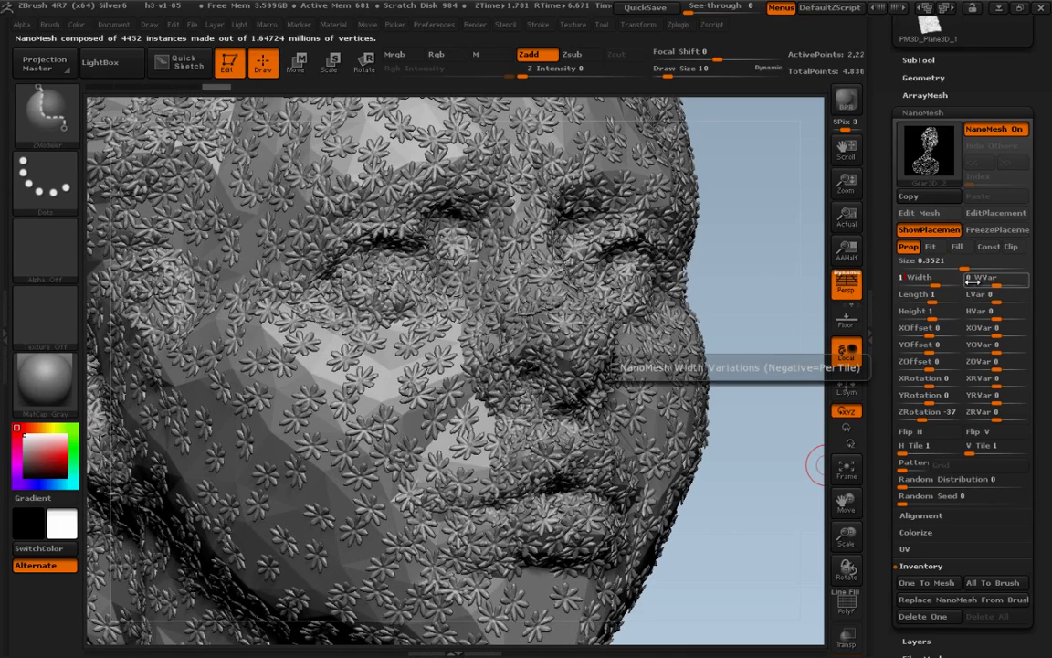
key(Return)
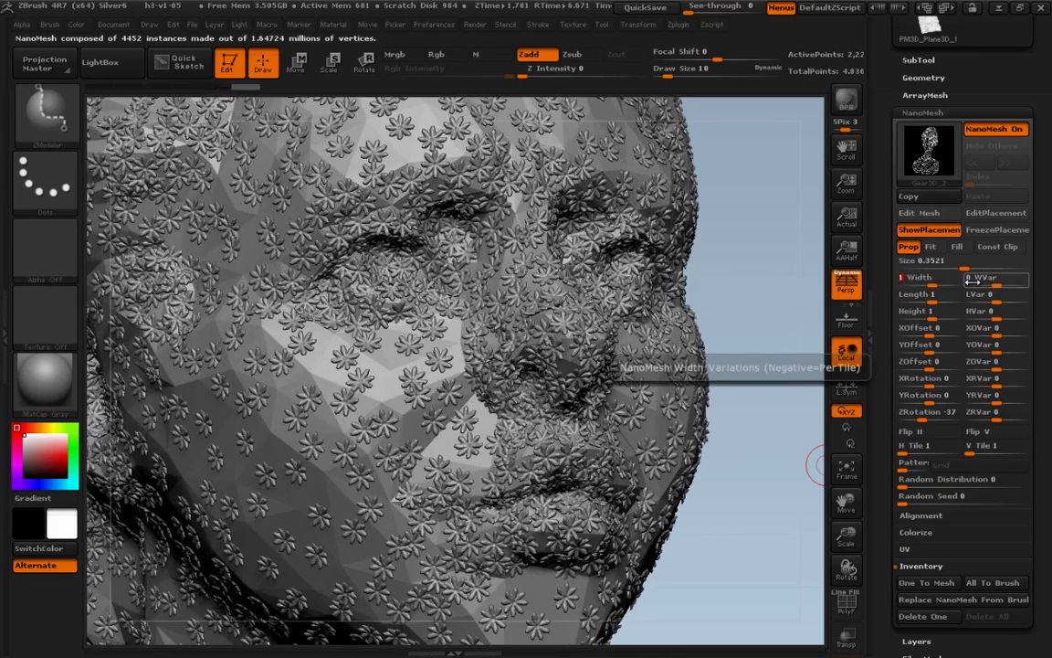
Set the NanoMesh variations to WVar 39, LVar 55 and HVar 50, and its Width, Length and Height to 2
drag(1009, 281, 1016, 324)
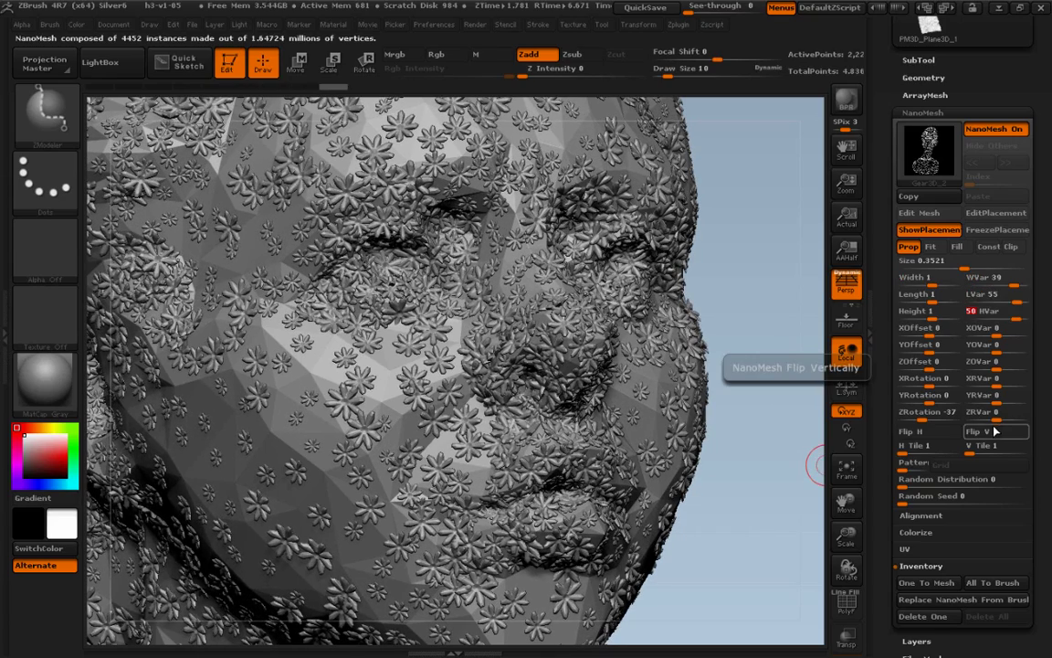
drag(930, 315, 945, 315)
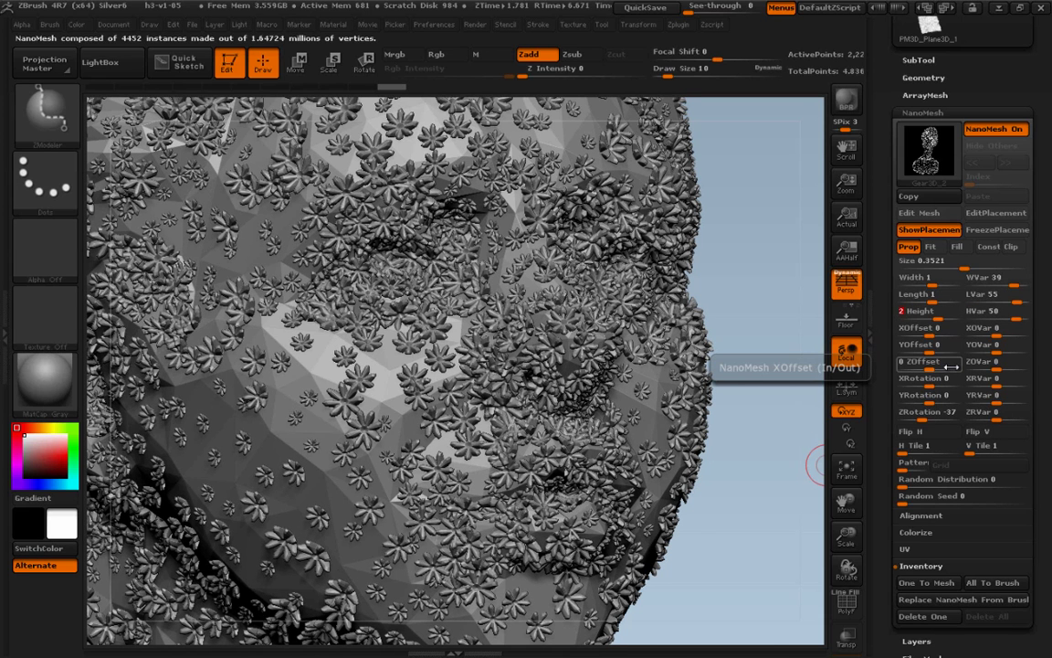
key(ctrl)
click(933, 298)
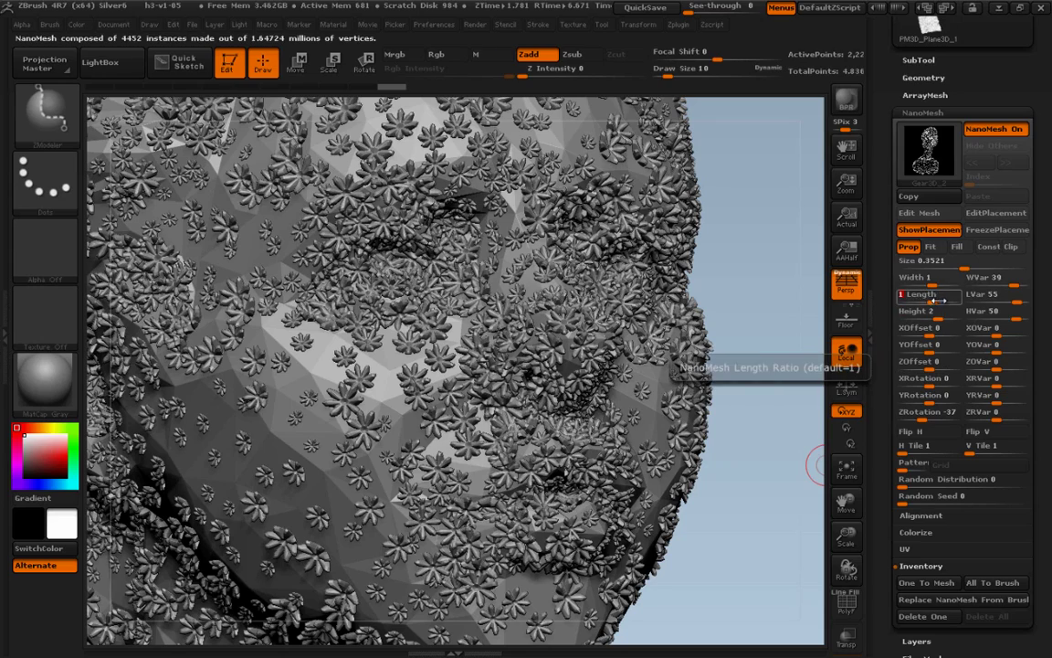
drag(931, 283, 939, 283)
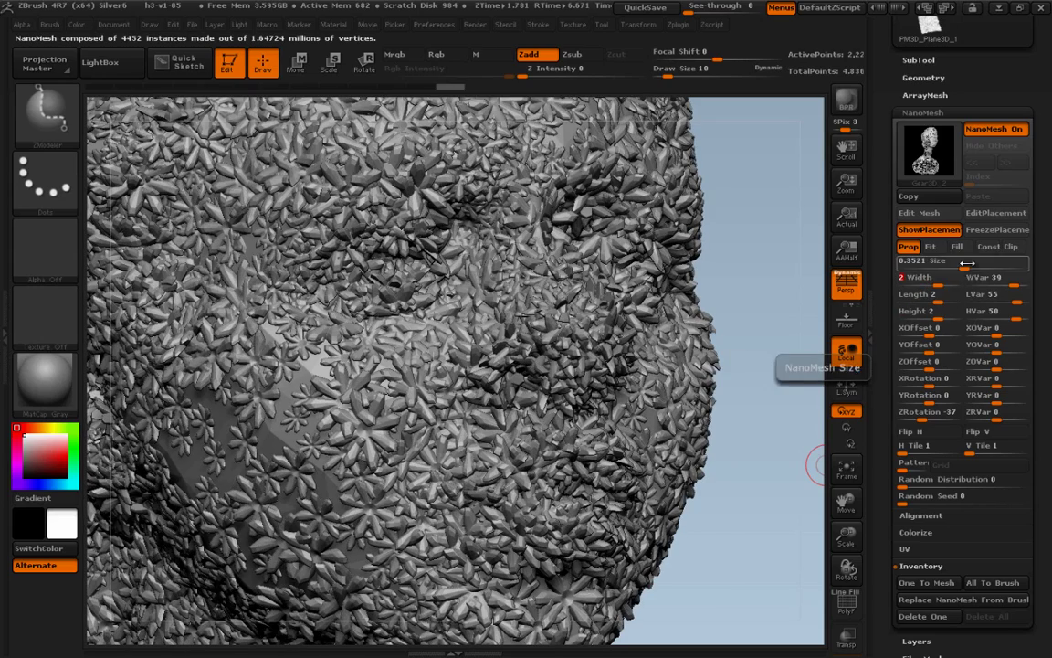
click(972, 266)
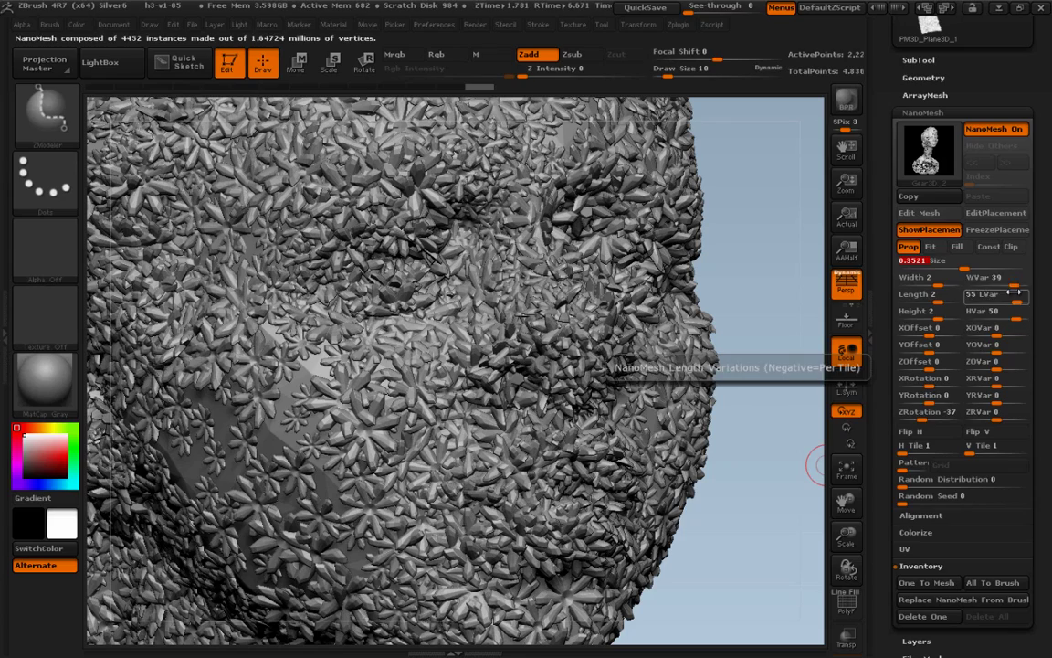
Rotate the NanoMesh flowers with ZRotation 44, YRotation 1, YRVar -15 and XRotation 1
alt+drag(780, 511, 783, 481)
mouse_move(927, 414)
mouse_down()
mouse_move(936, 414)
mouse_move(930, 400)
mouse_up()
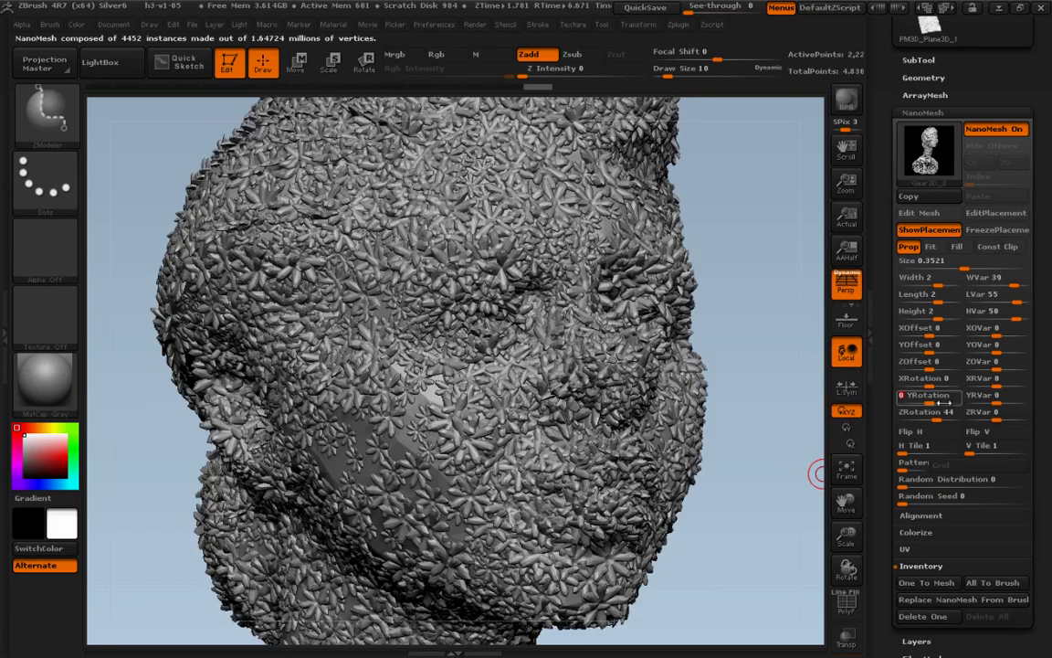
key(Return)
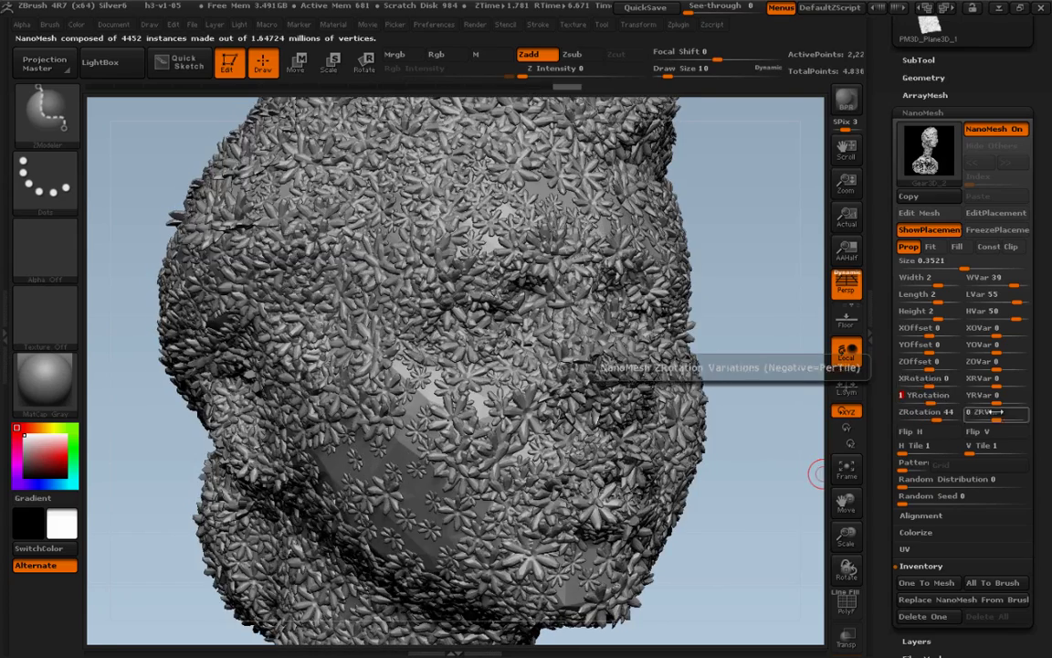
drag(1004, 400, 985, 401)
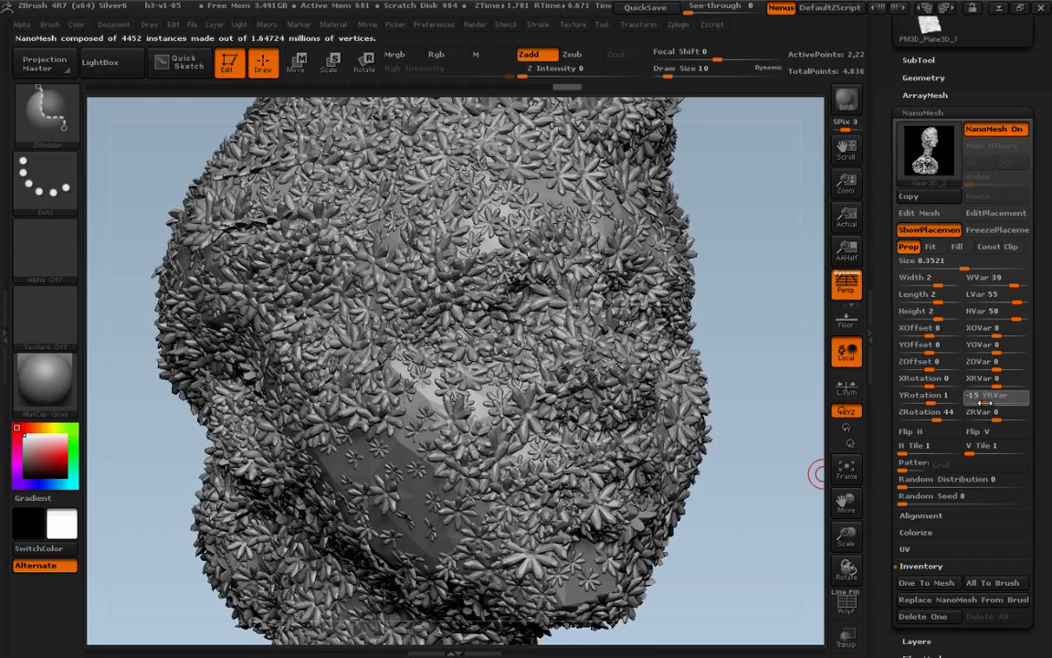
click(928, 386)
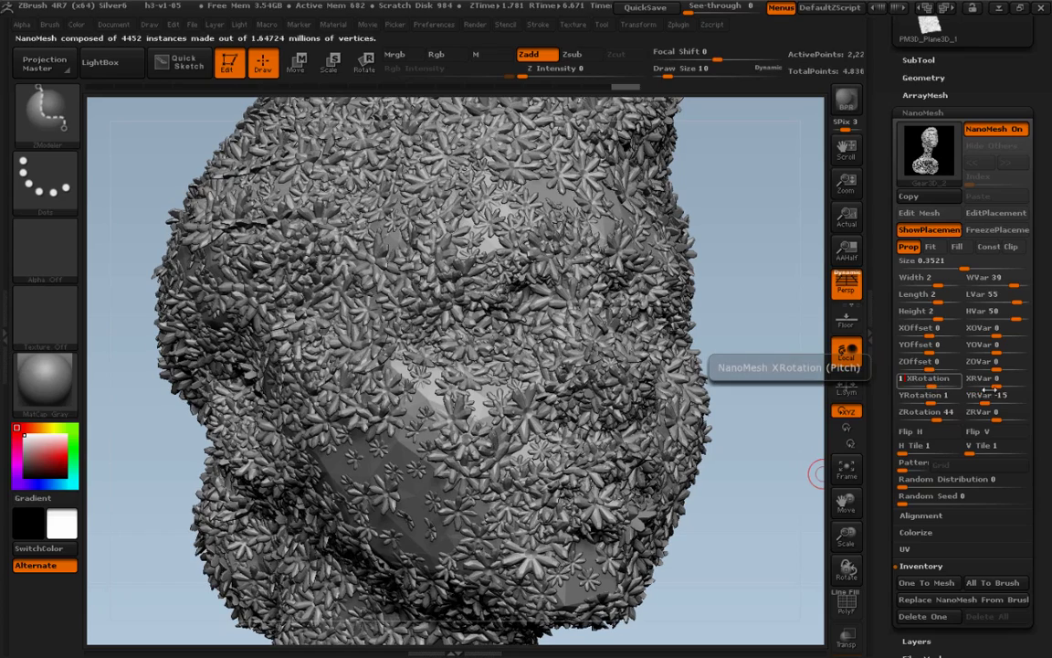
Set the flower NanoMesh's XRVar to 15 for varied pitch
drag(999, 386, 1000, 386)
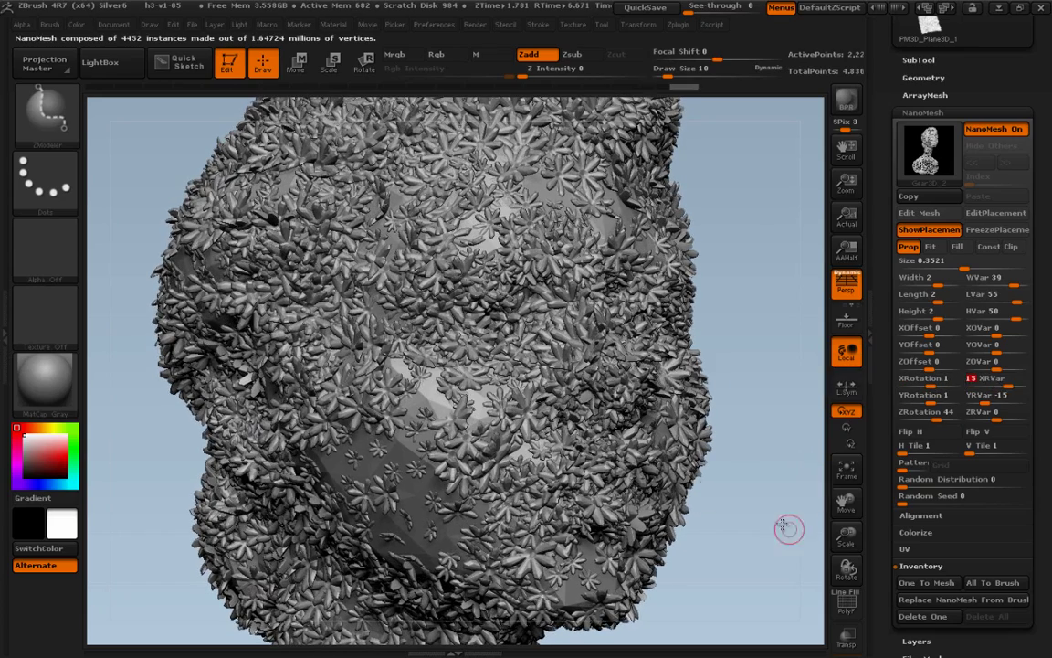
drag(789, 526, 776, 496)
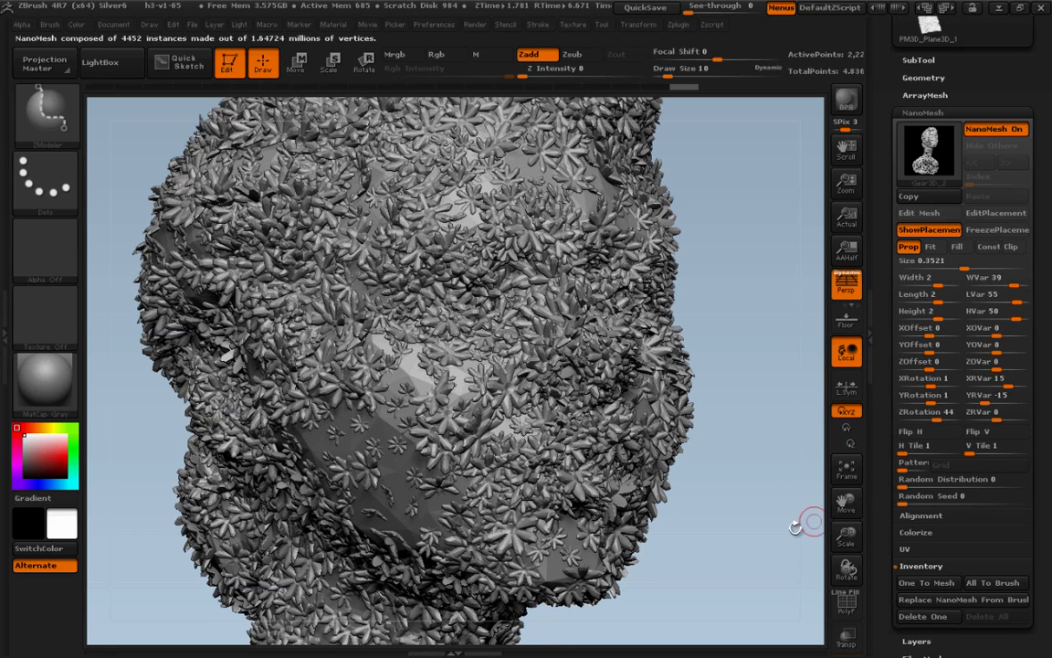
Try a NanoMesh YOffset of -10 to float the flowers off the bust, previewed with the skin material
click(941, 345)
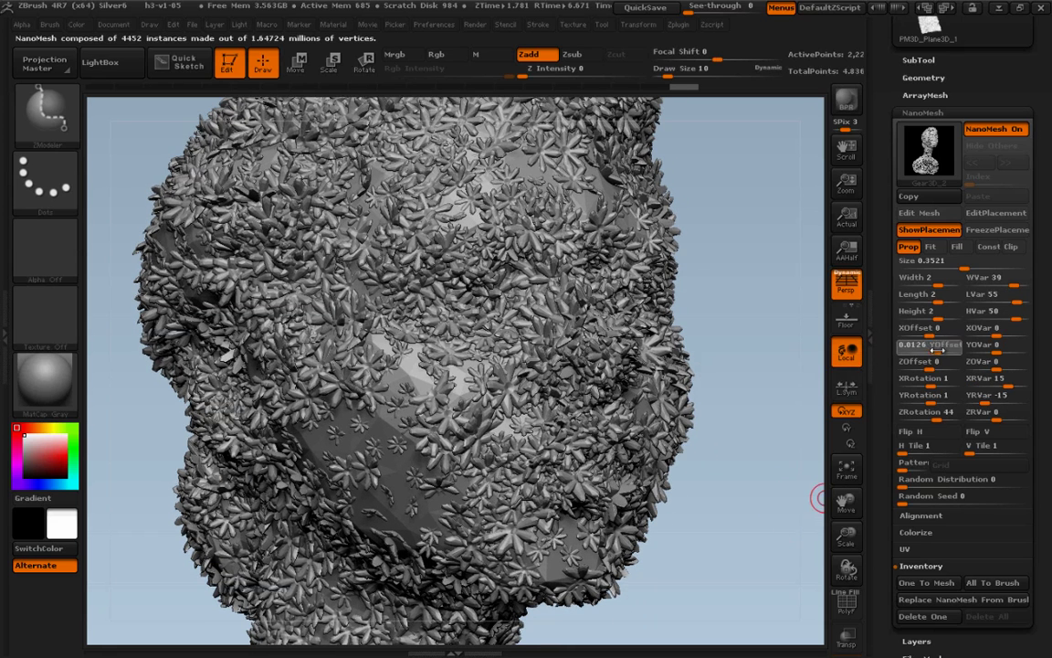
drag(941, 349, 882, 349)
alt+drag(785, 392, 768, 491)
click(45, 377)
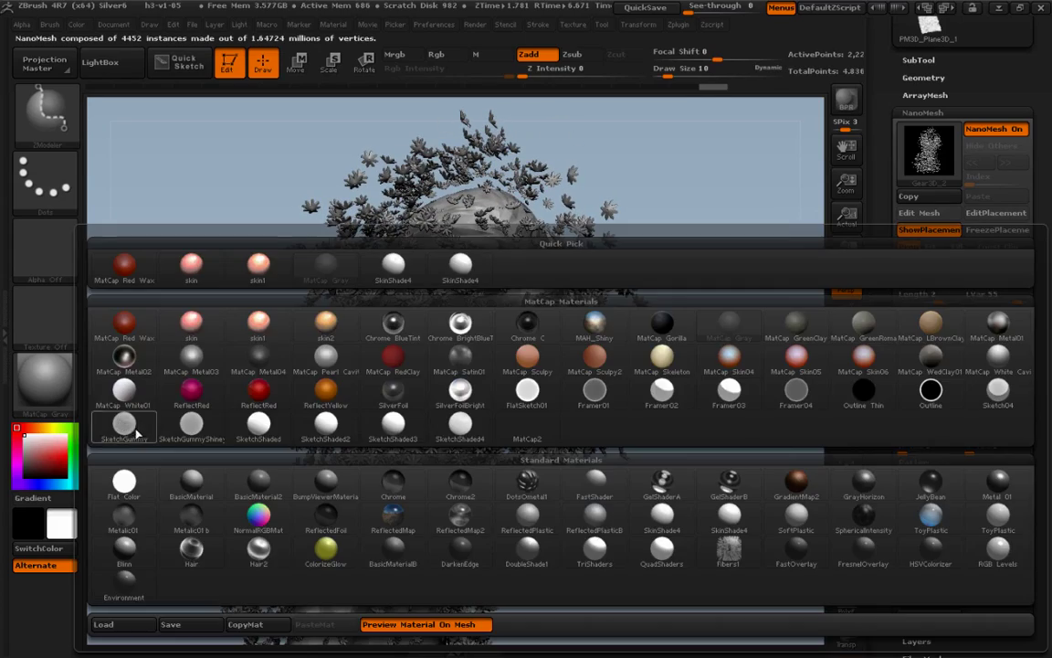
click(189, 320)
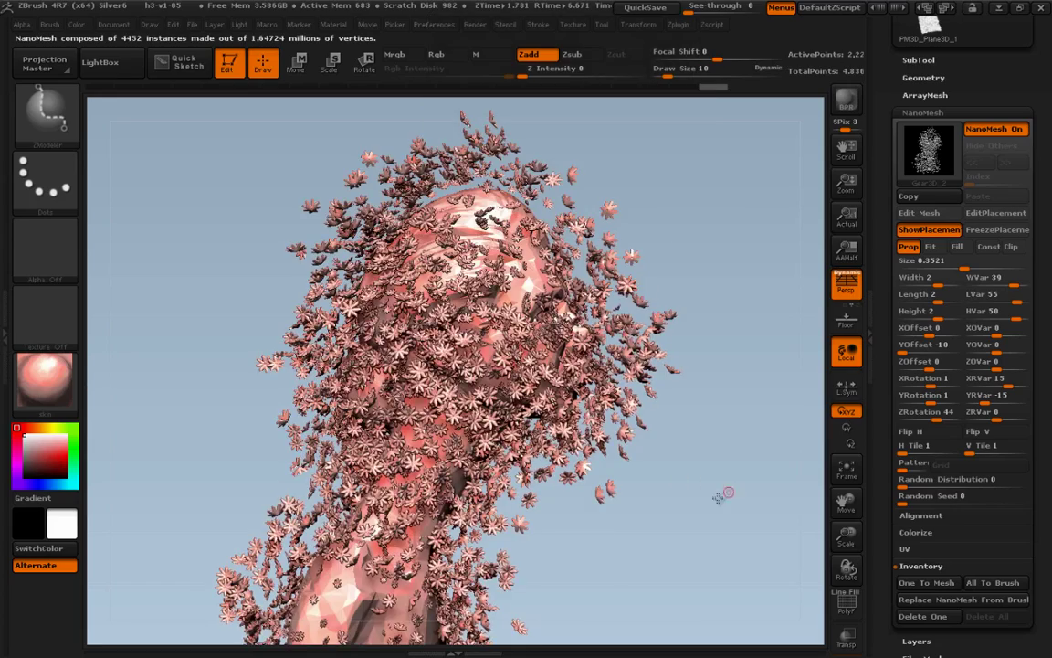
drag(706, 507, 756, 547)
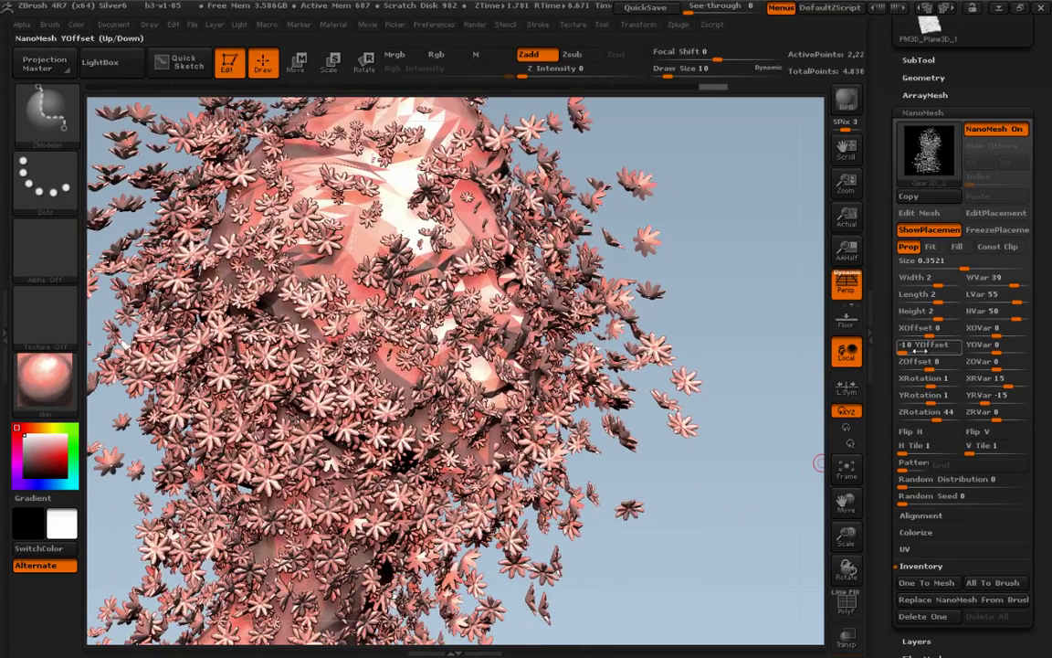
Reset the NanoMesh YOffset to 0 and switch the material back to MatCap Gray
mouse_move(917, 350)
mouse_down()
mouse_move(1015, 350)
mouse_move(928, 352)
mouse_move(950, 334)
mouse_move(904, 333)
mouse_up()
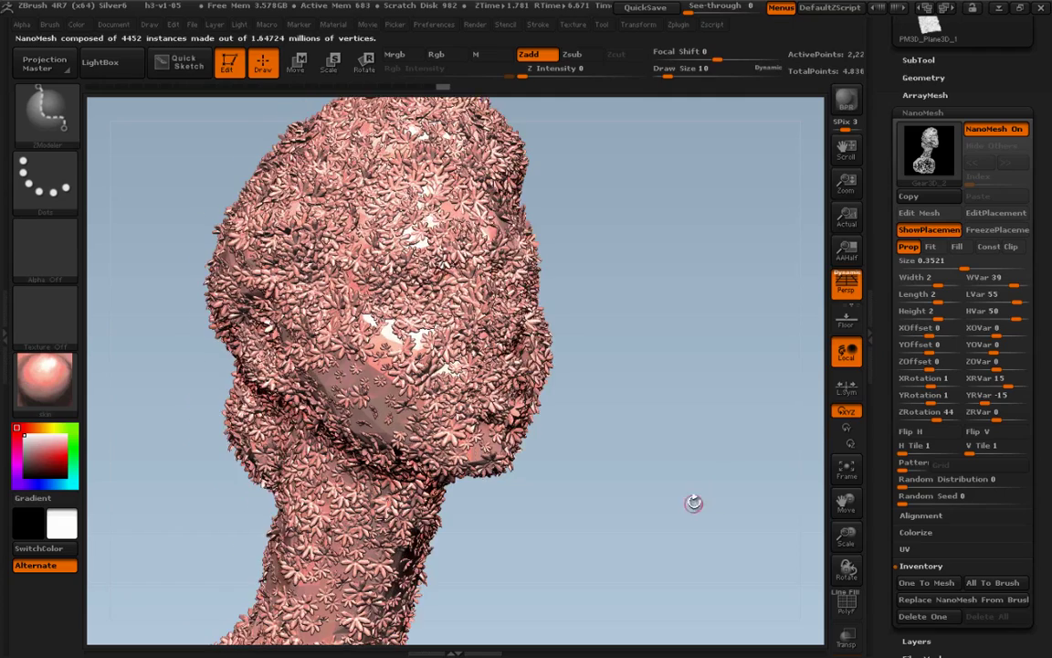
click(44, 379)
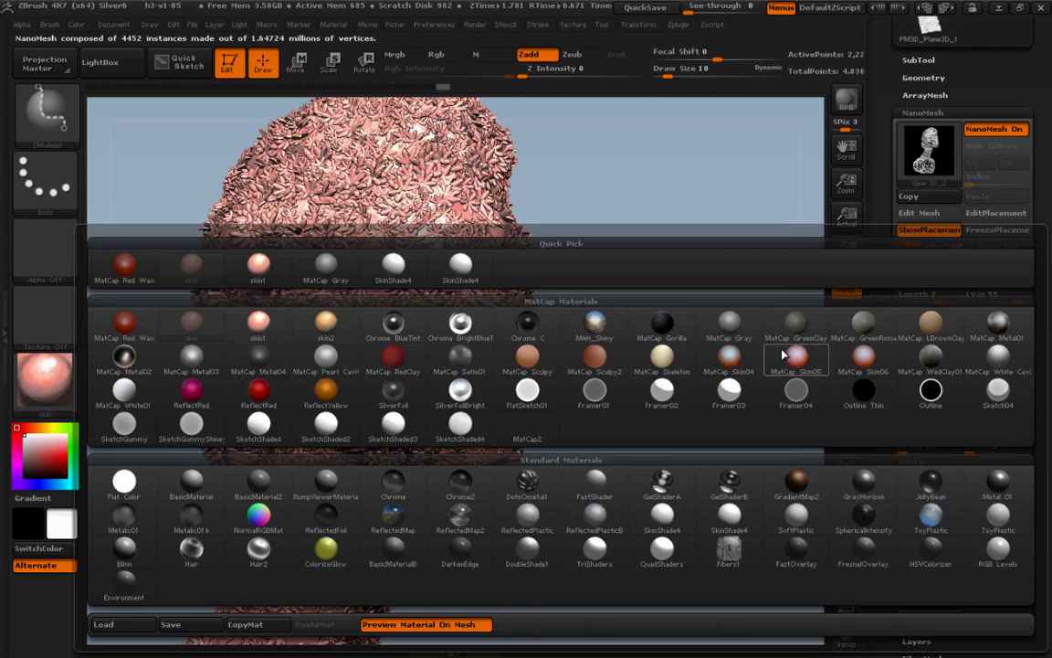
click(712, 373)
Thin out the scattered flowers by setting Random Distribution to 0.36045
alt+drag(696, 484, 788, 562)
drag(903, 481, 925, 483)
alt+drag(652, 465, 640, 439)
mouse_move(921, 481)
mouse_down()
mouse_move(935, 483)
mouse_move(916, 484)
mouse_up()
drag(748, 537, 747, 477)
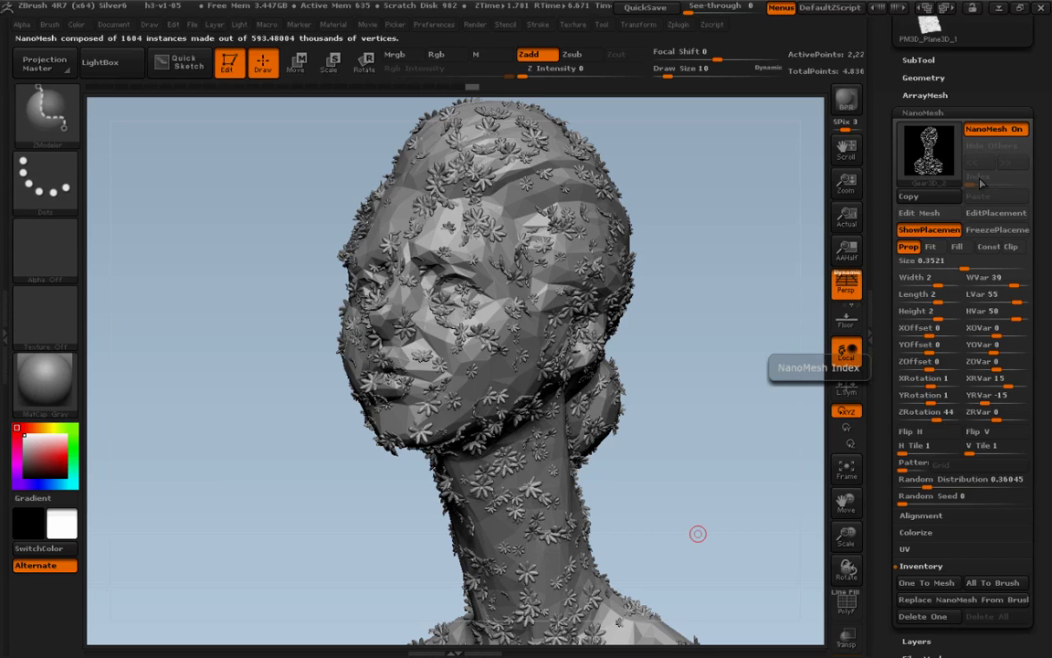
Duplicate the songbird_18 subtool and reselect the original
click(924, 112)
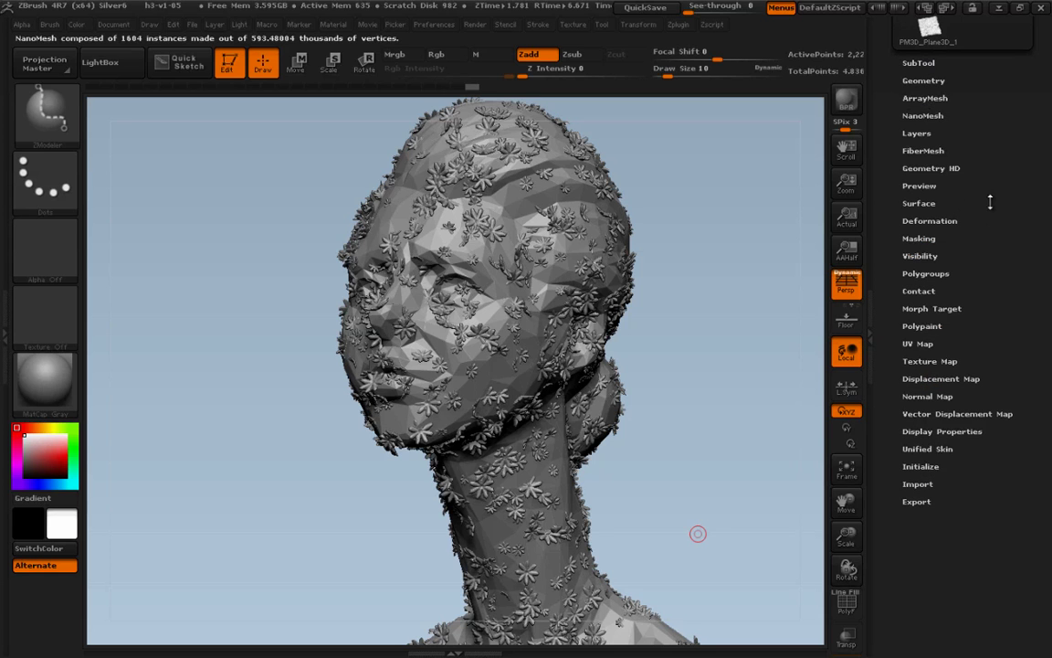
click(919, 60)
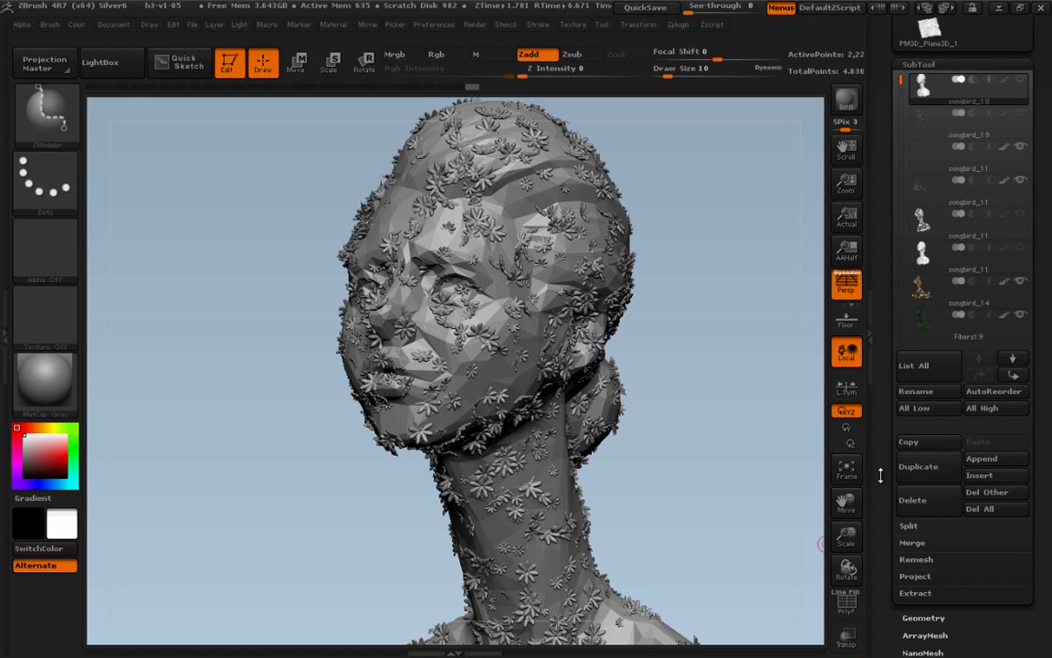
click(924, 467)
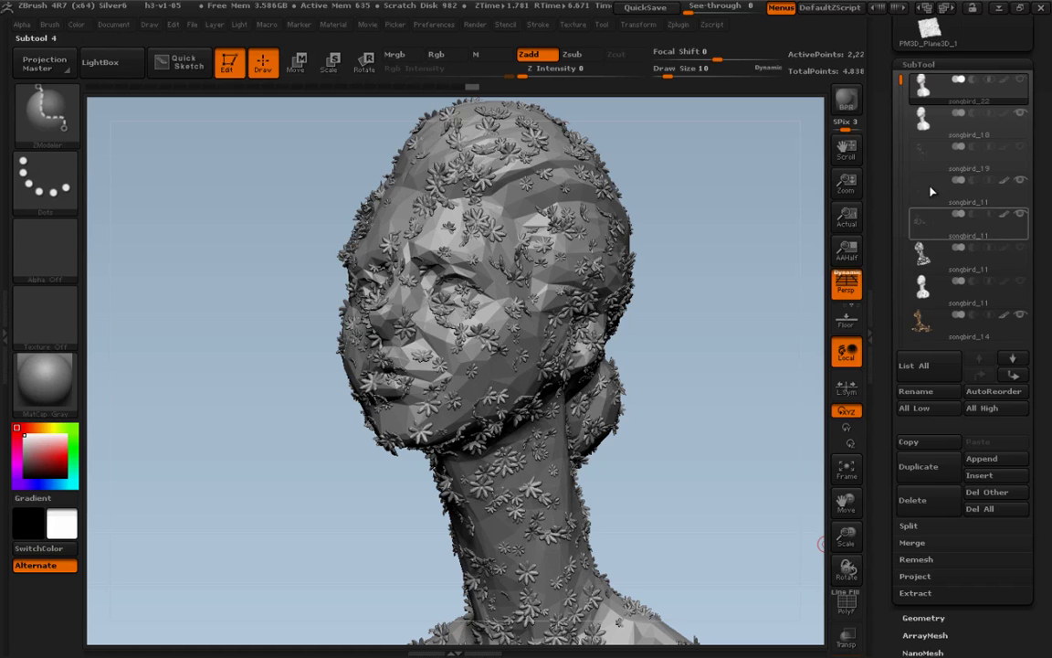
click(924, 126)
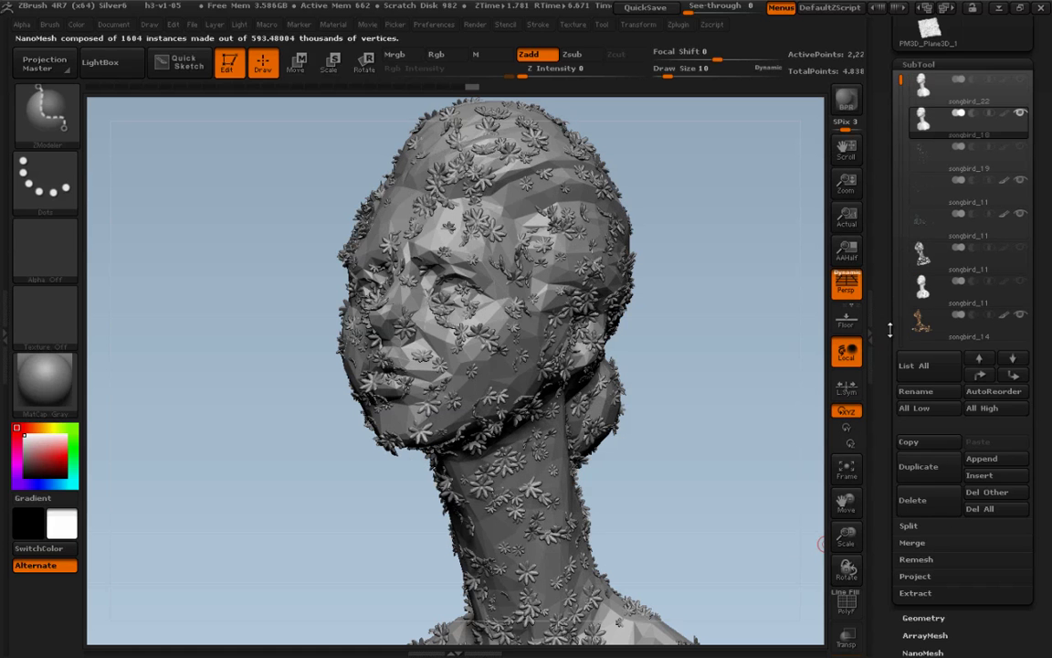
Convert the songbird_18 flower NanoMesh into real geometry with One To Mesh
drag(900, 337, 908, 184)
scroll(924, 219, down, 4)
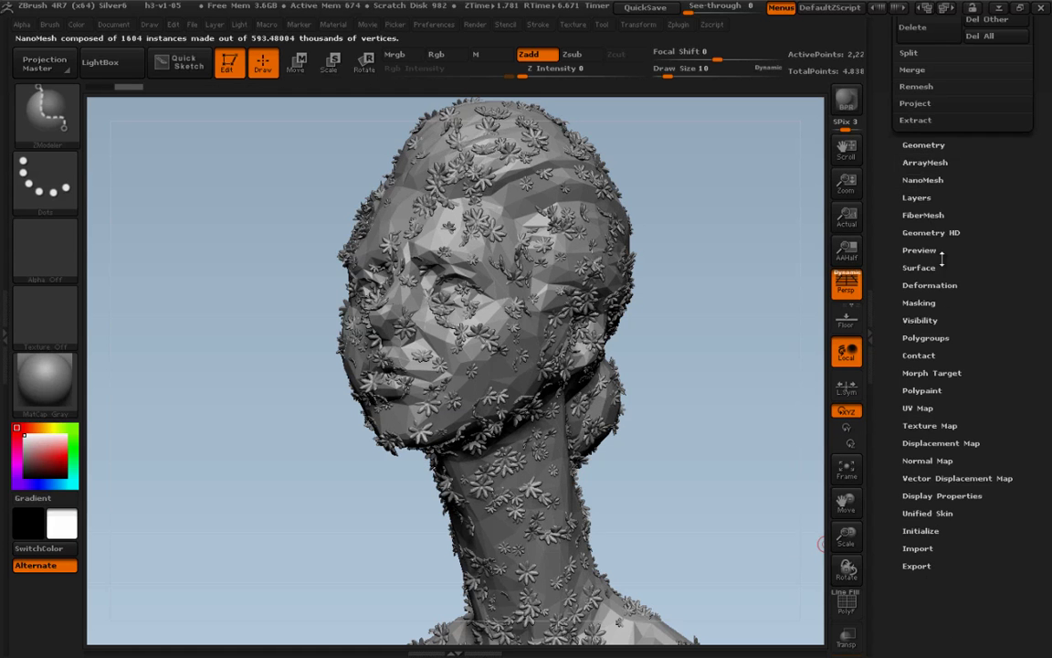
click(933, 179)
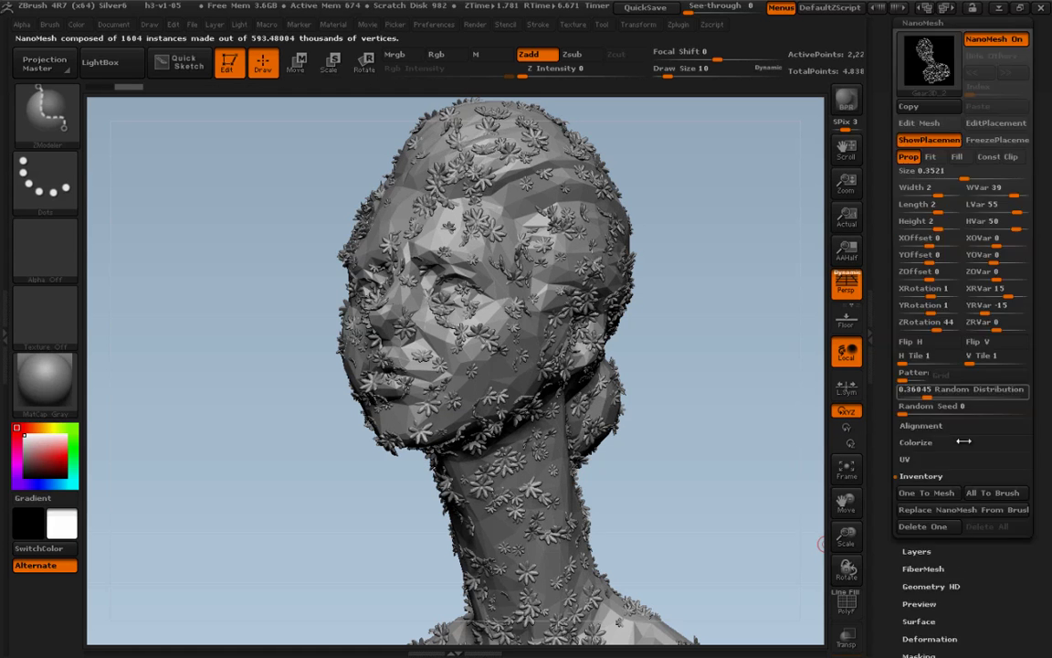
click(932, 494)
Hide the bust surface of songbird_18 so only the flowers show, and delete the hidden geometry
key(ctrl+shift)
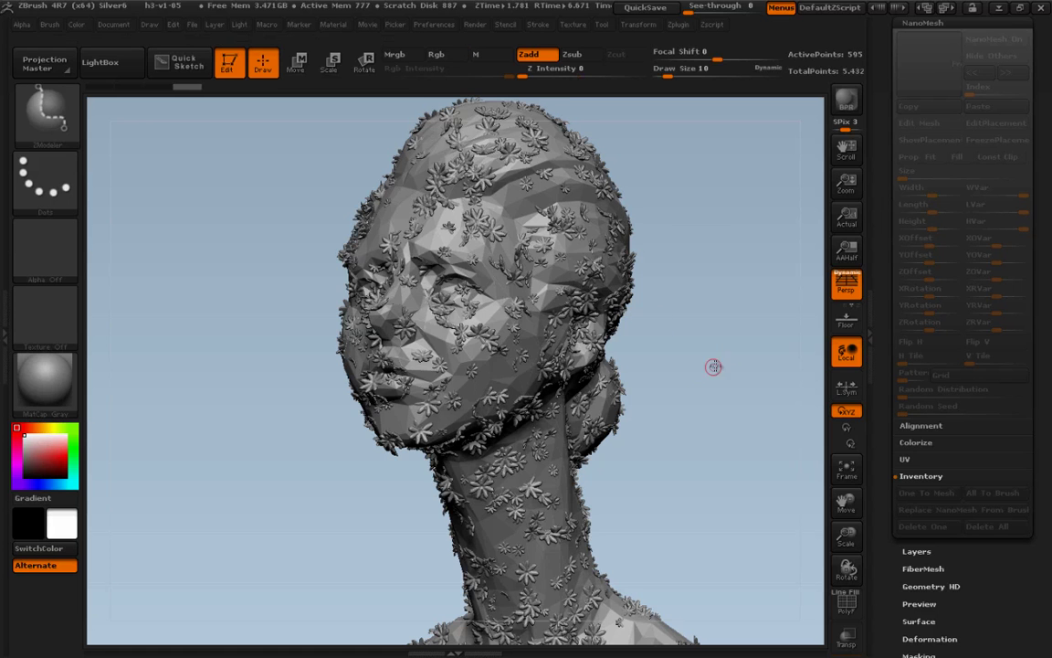
drag(721, 364, 747, 364)
ctrl+shift+click(507, 276)
ctrl+shift+drag(686, 276, 723, 521)
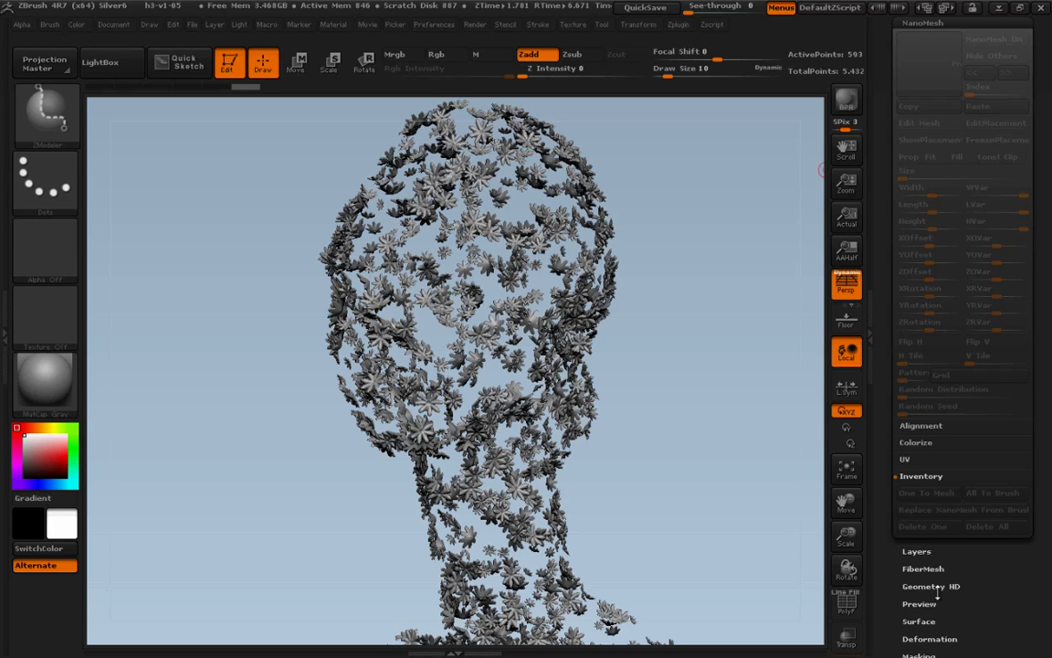
drag(952, 582, 955, 652)
click(928, 148)
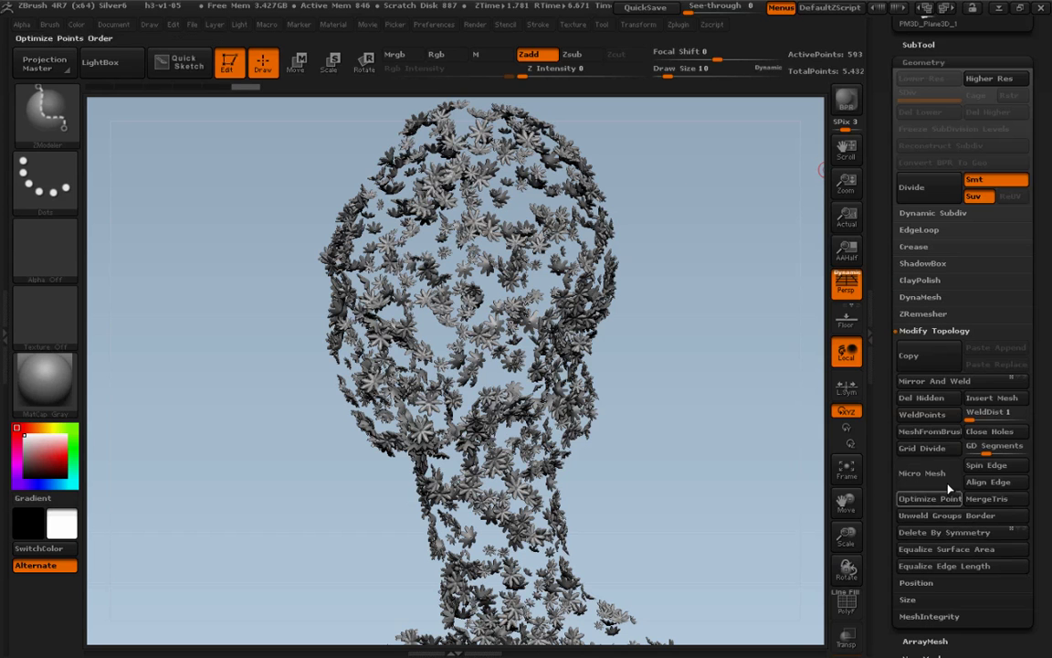
click(923, 61)
Rename the flowers-only subtool as Flower-medium
click(919, 45)
click(916, 371)
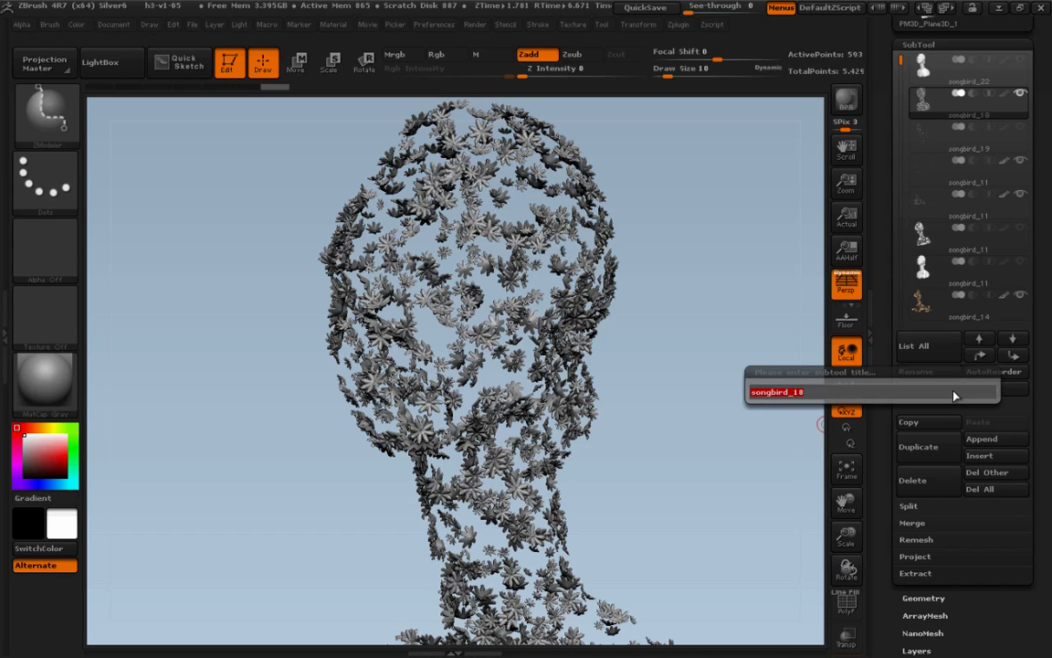
text(flower-medium)
key(Return)
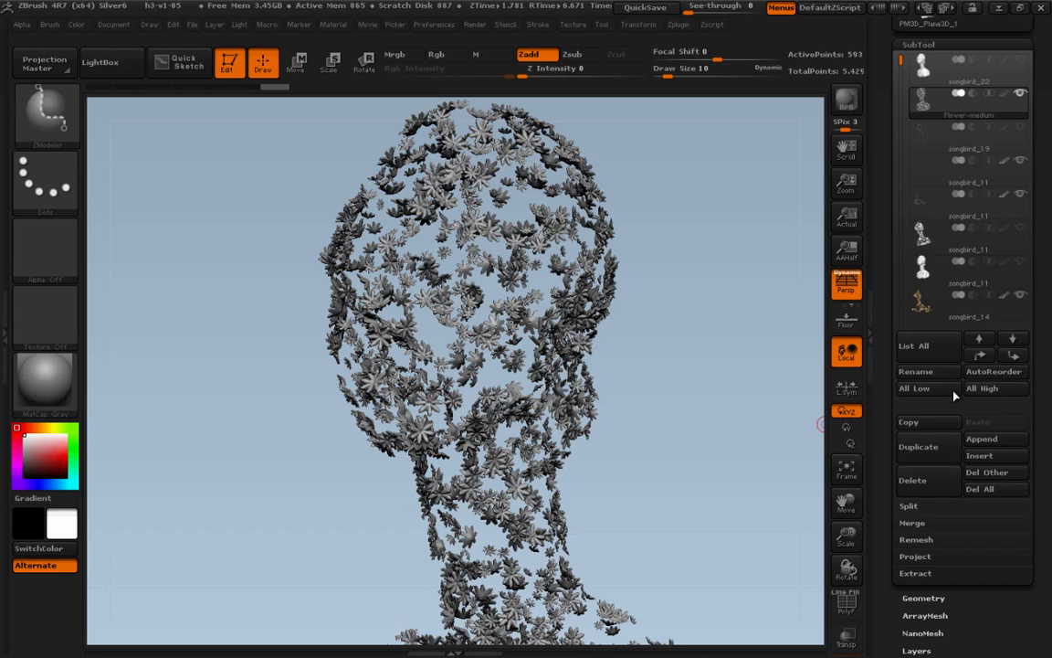
drag(763, 456, 749, 533)
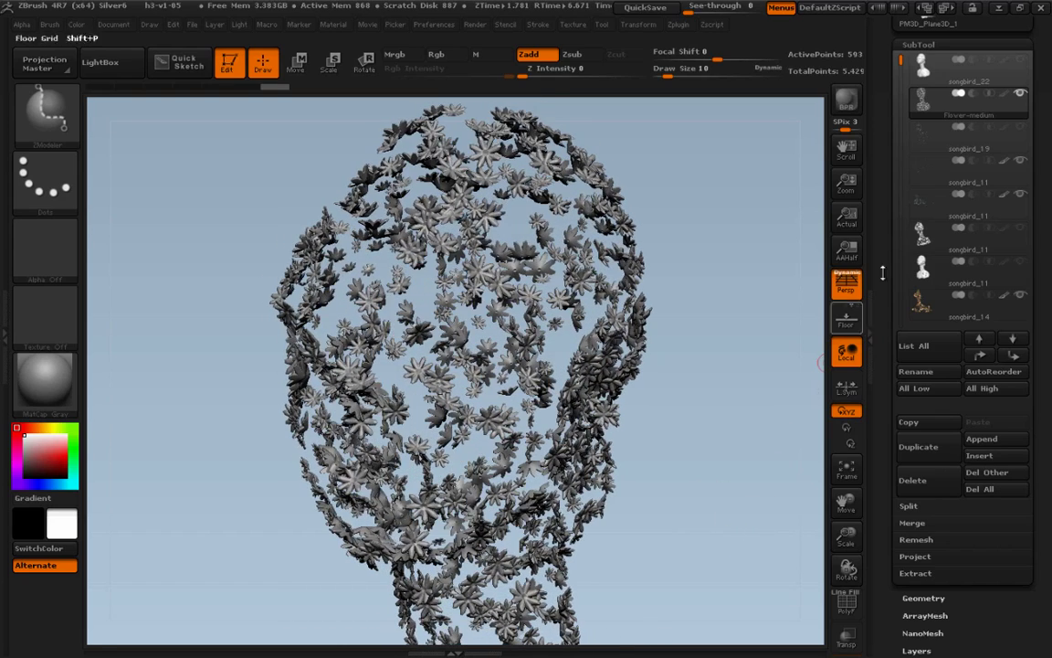
Select the songbird_22 bust copy and turn its NanoMesh off
click(926, 82)
click(932, 45)
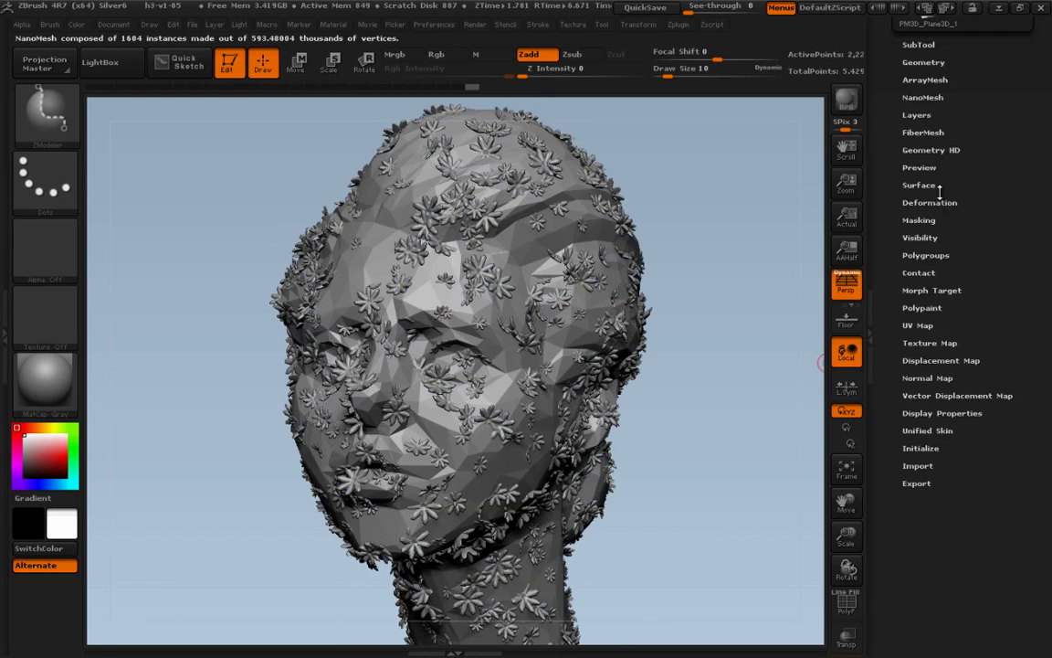
click(923, 96)
click(994, 112)
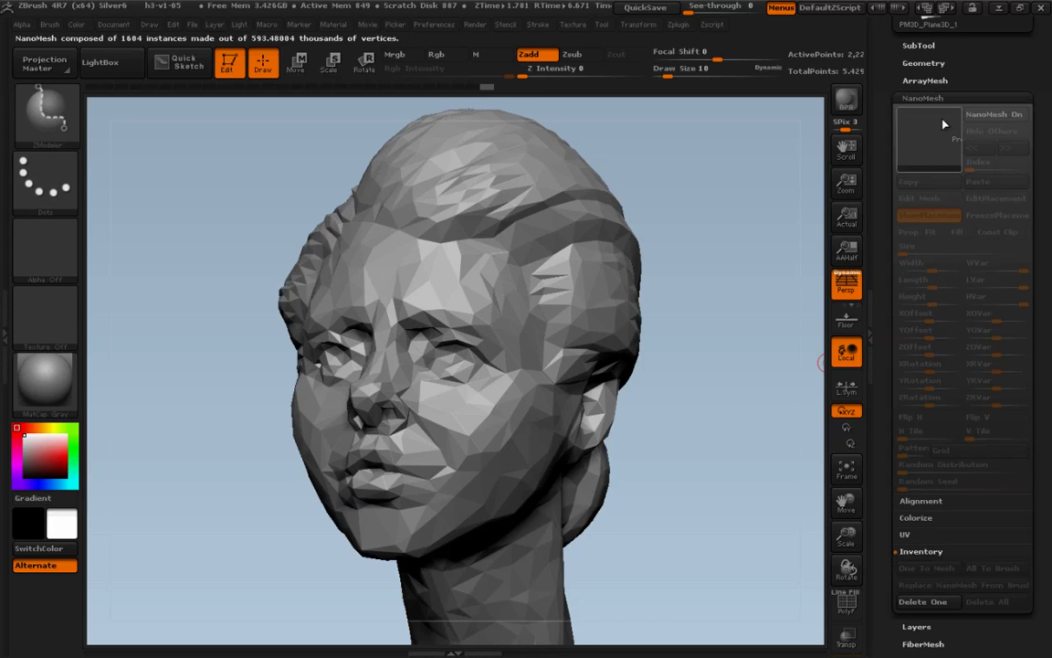
Switch back to the Flower-medium subtool and examine its flower shell from several angles, toggling PolyFrame
click(960, 95)
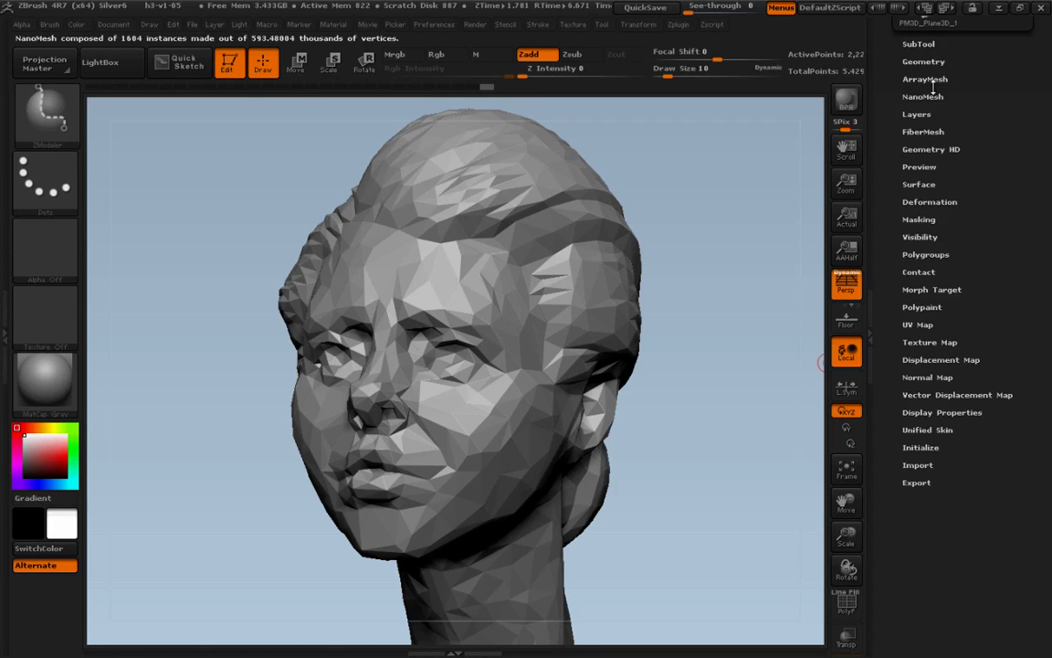
click(919, 44)
click(950, 100)
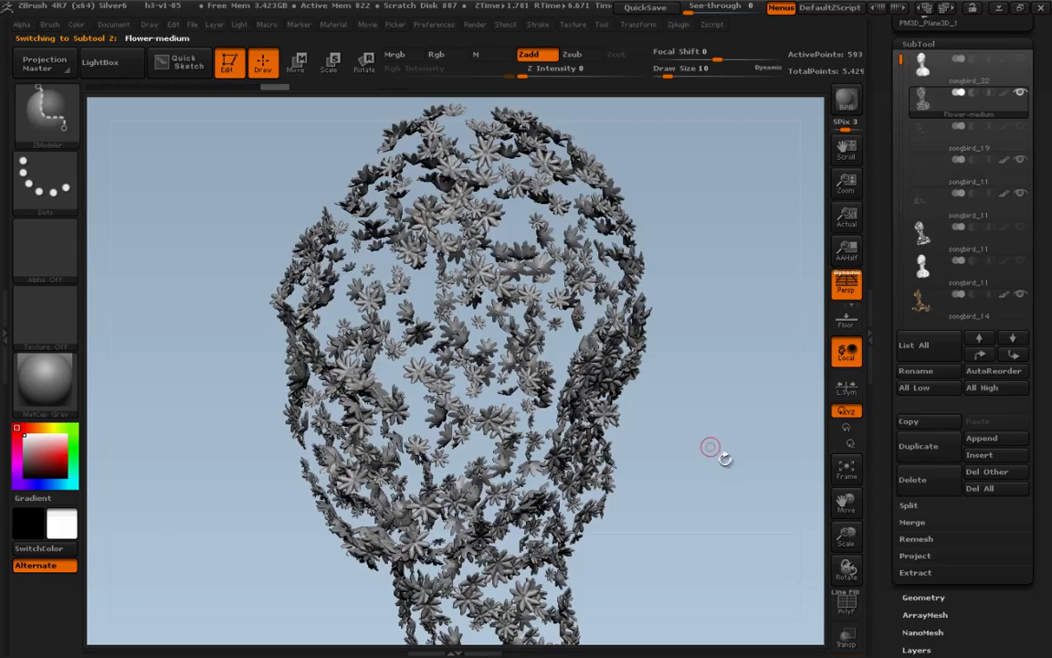
drag(727, 462, 767, 535)
key(shift+f)
key(shift+f)
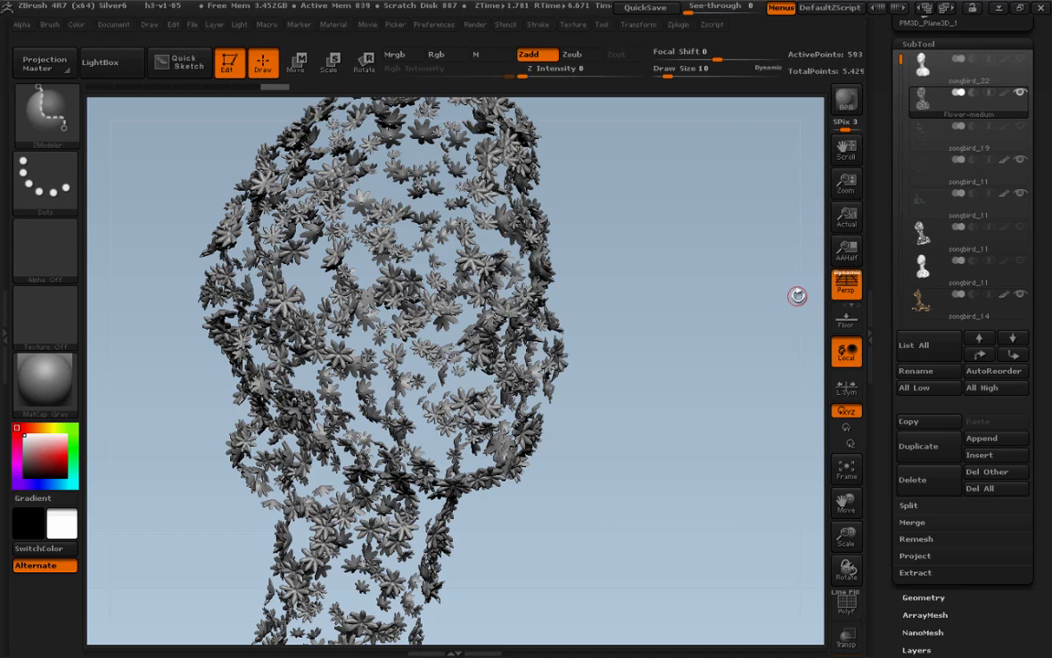
drag(795, 297, 782, 305)
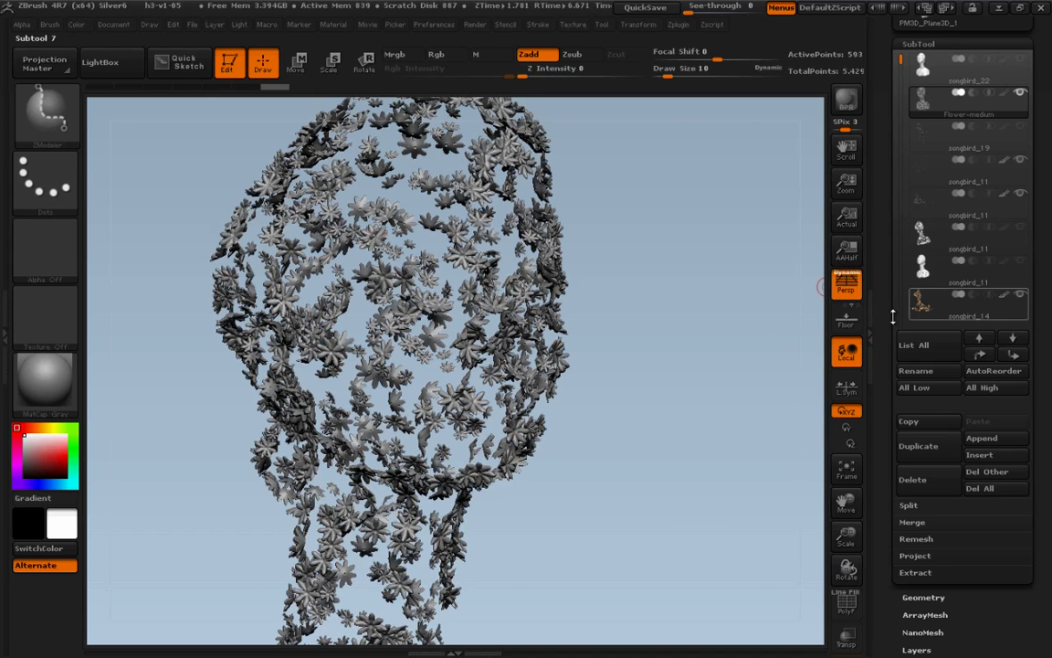
Select the songbird_11 subtool below songbird_19 with the full composition displayed, and apply the skin material
click(938, 196)
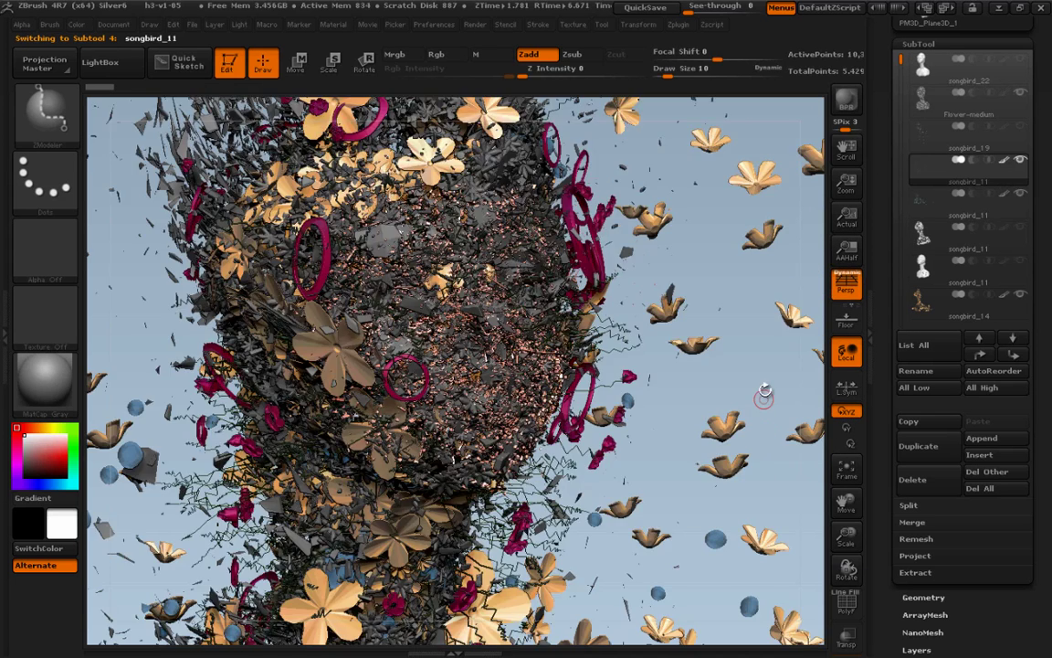
alt+drag(765, 380, 661, 416)
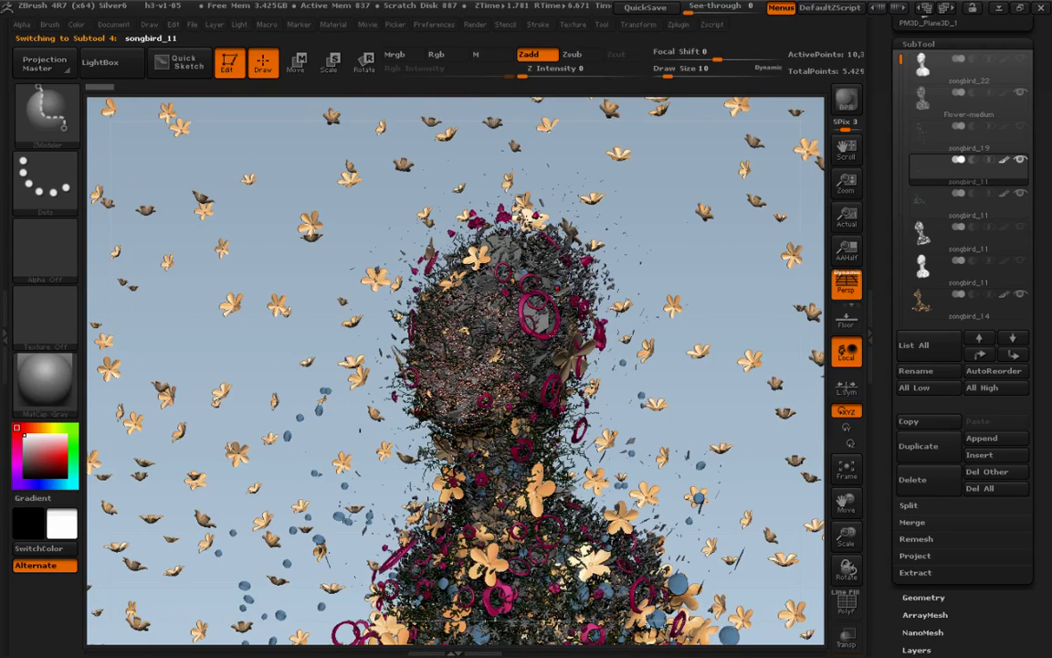
click(44, 378)
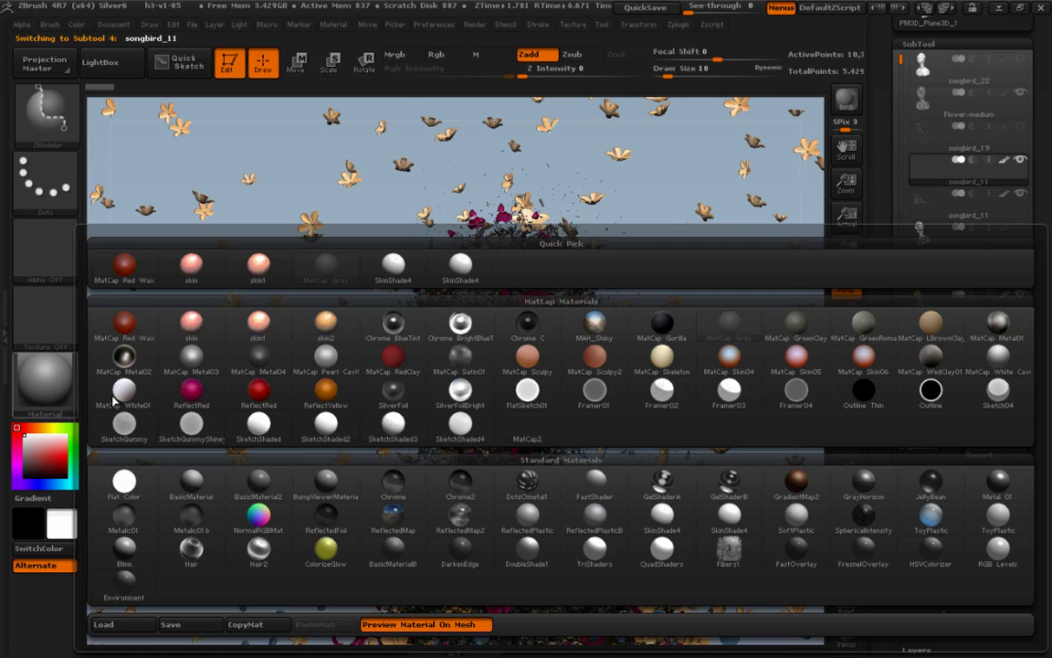
click(183, 323)
Dock the Render palette above the Tool palette and frame the bust's head and shoulders
drag(884, 300, 900, 566)
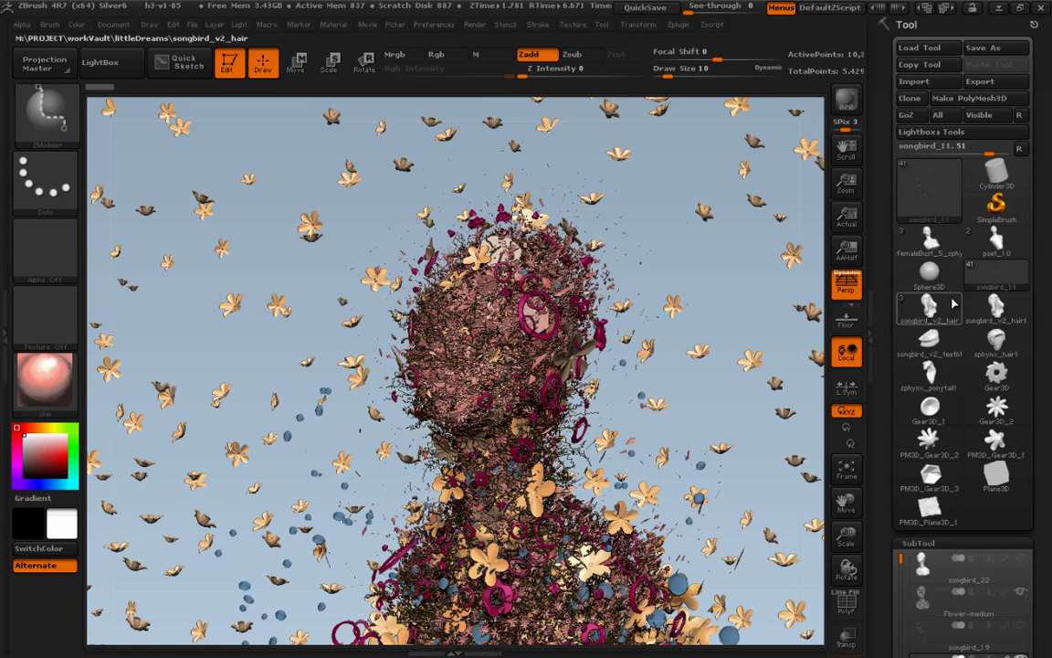
click(480, 26)
click(470, 44)
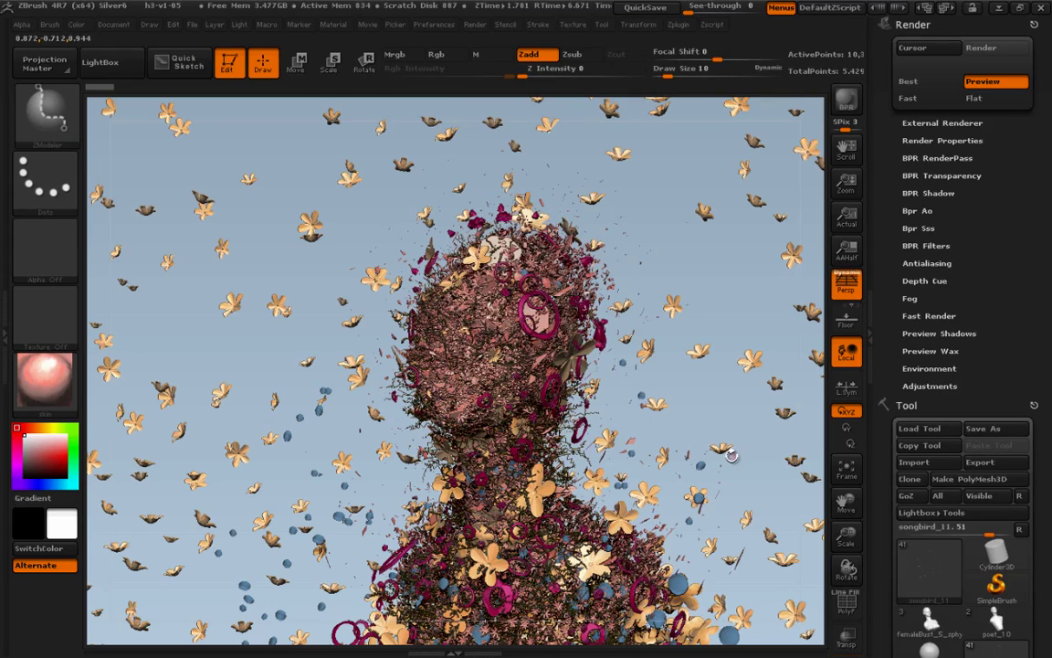
alt+drag(660, 410, 714, 399)
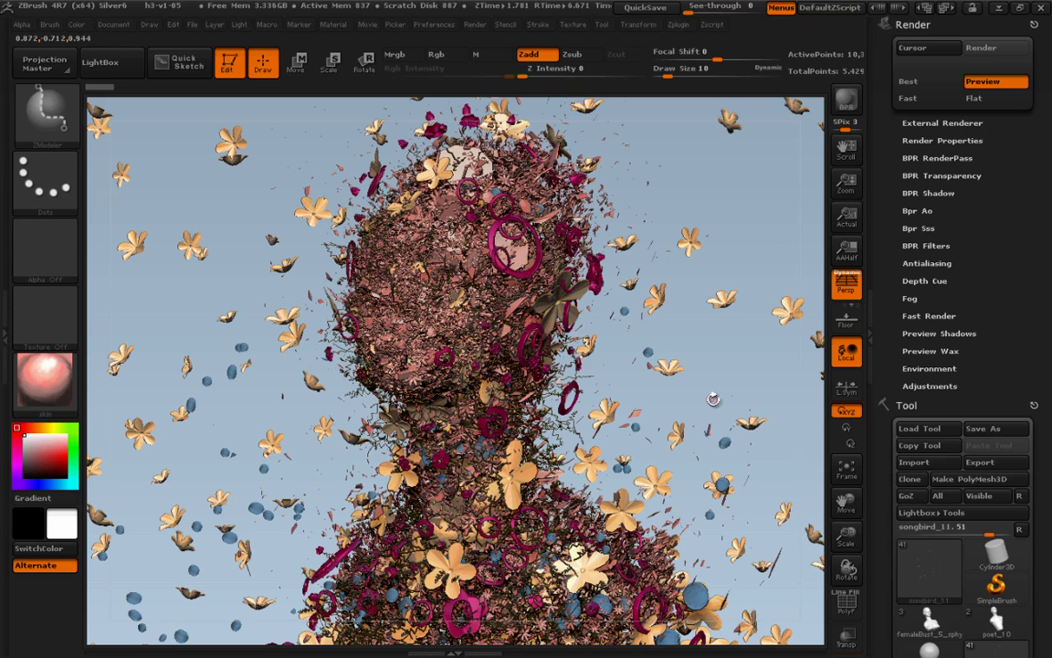
Expand the BPR Filters settings and run a BPR render of the composed bust
click(926, 246)
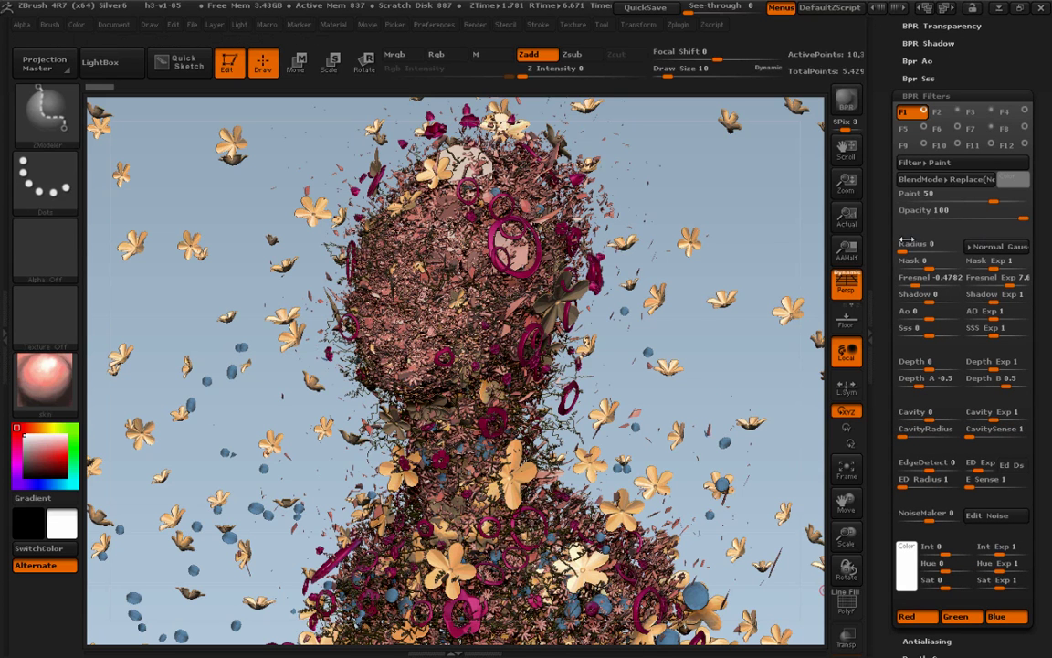
key(ctrl+shift)
mouse_move(944, 157)
mouse_down()
mouse_move(977, 179)
mouse_move(890, 148)
mouse_move(993, 152)
mouse_up()
key(Escape)
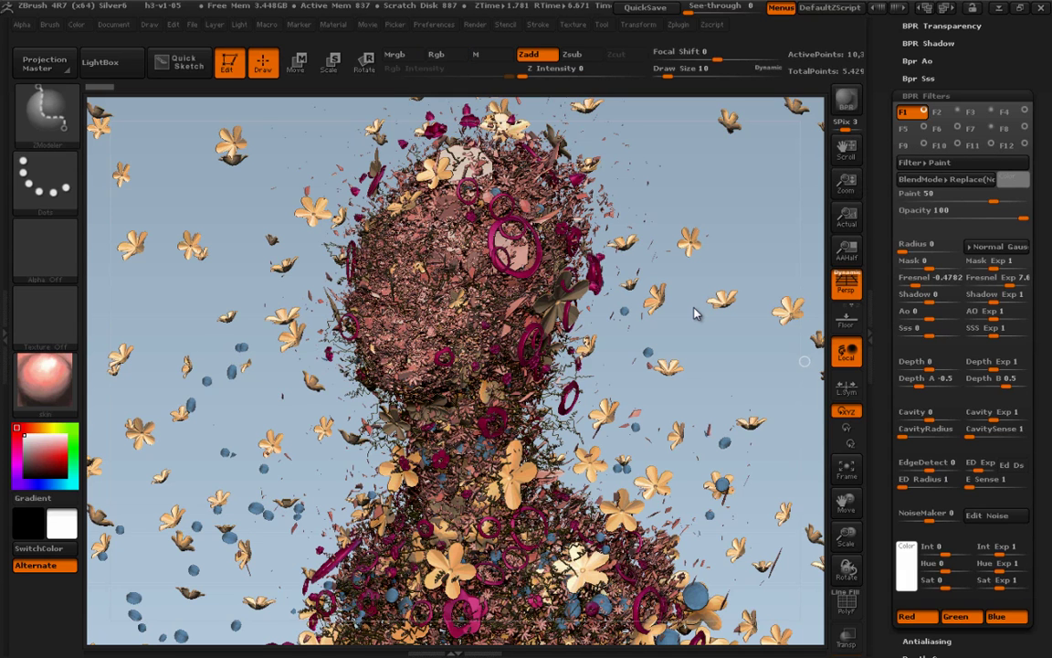
click(847, 105)
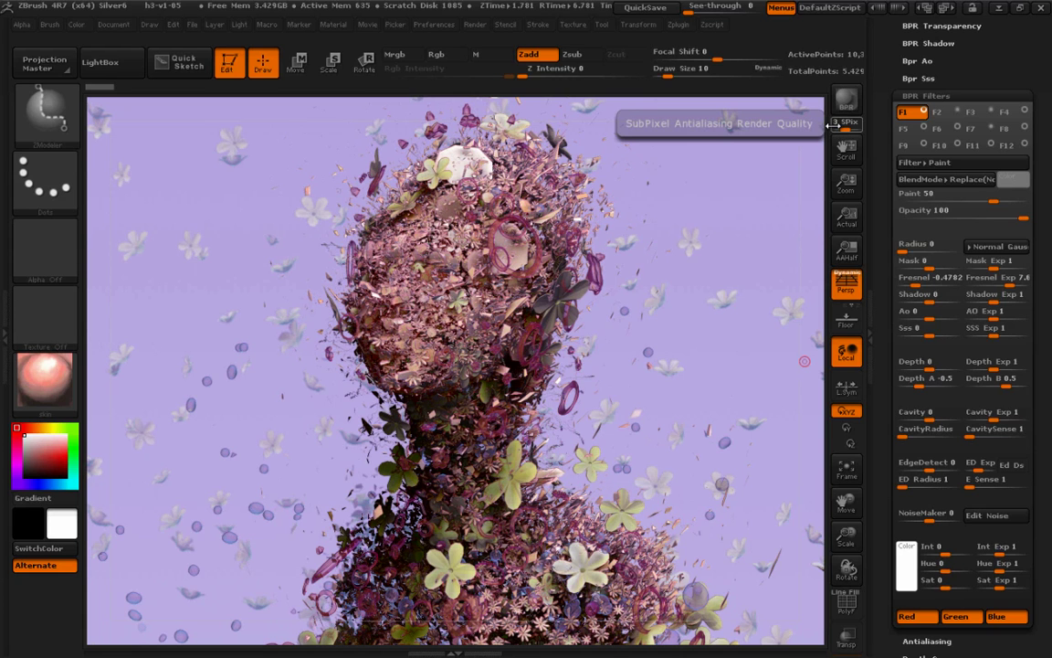
key(ctrl+shift+d)
drag(675, 263, 676, 470)
drag(723, 257, 722, 457)
drag(769, 256, 752, 413)
drag(674, 263, 691, 263)
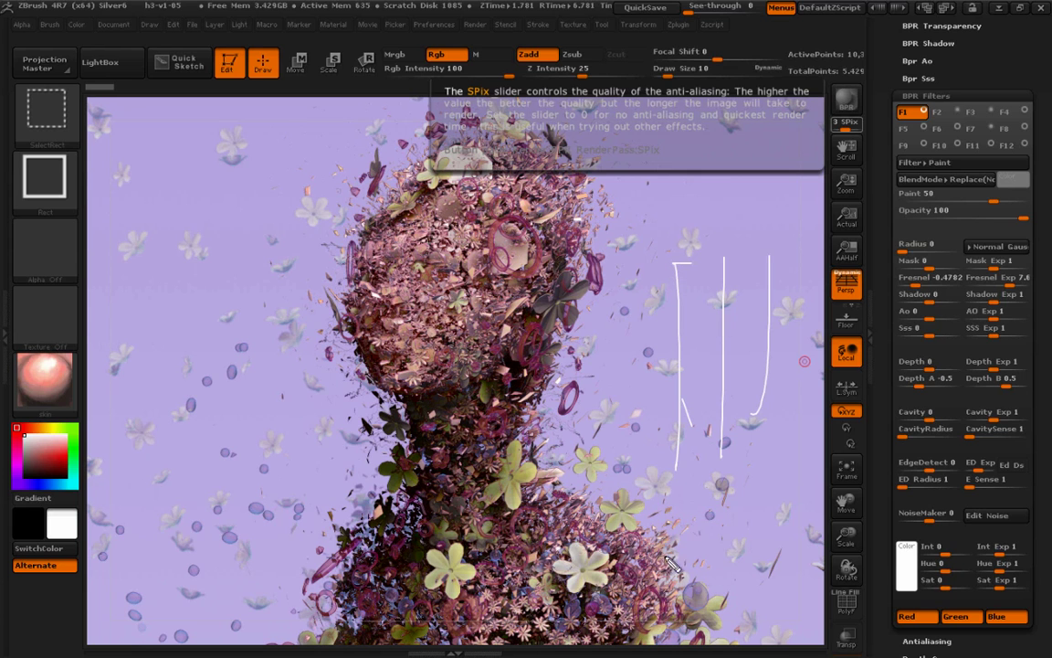
mouse_move(437, 281)
mouse_down()
mouse_move(405, 277)
mouse_move(395, 241)
mouse_up()
drag(448, 325, 449, 327)
drag(494, 573, 446, 605)
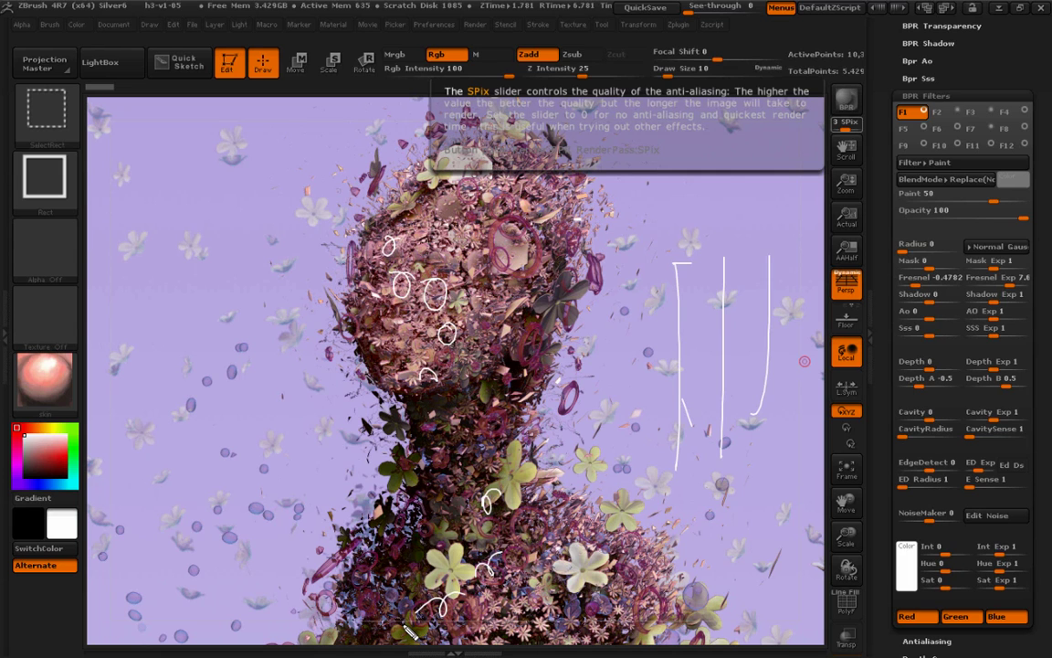
key(Escape)
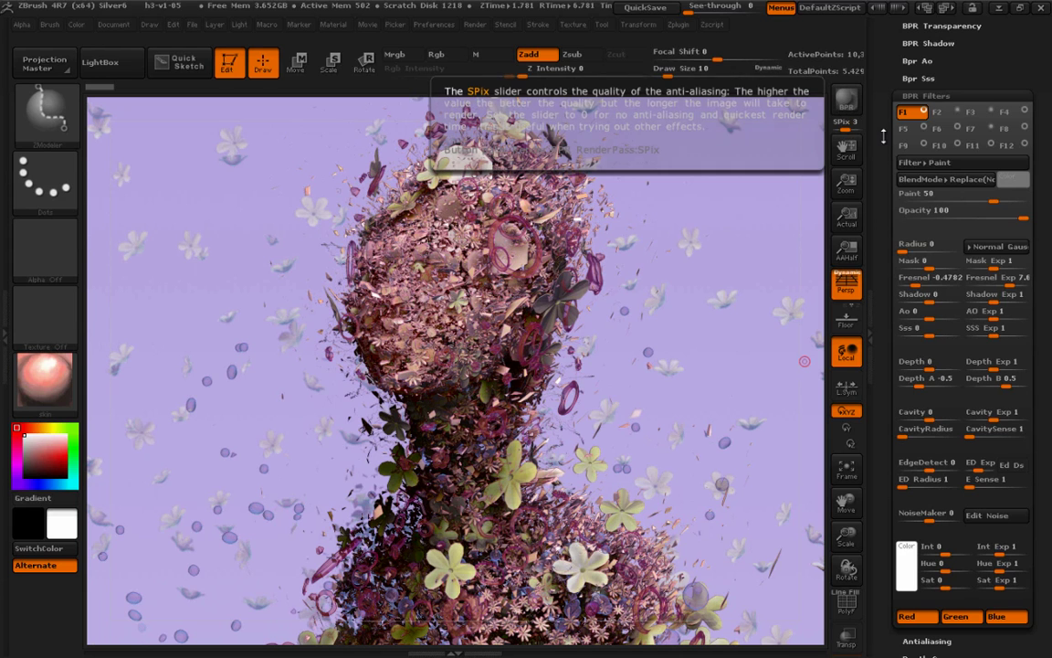
drag(887, 166, 887, 144)
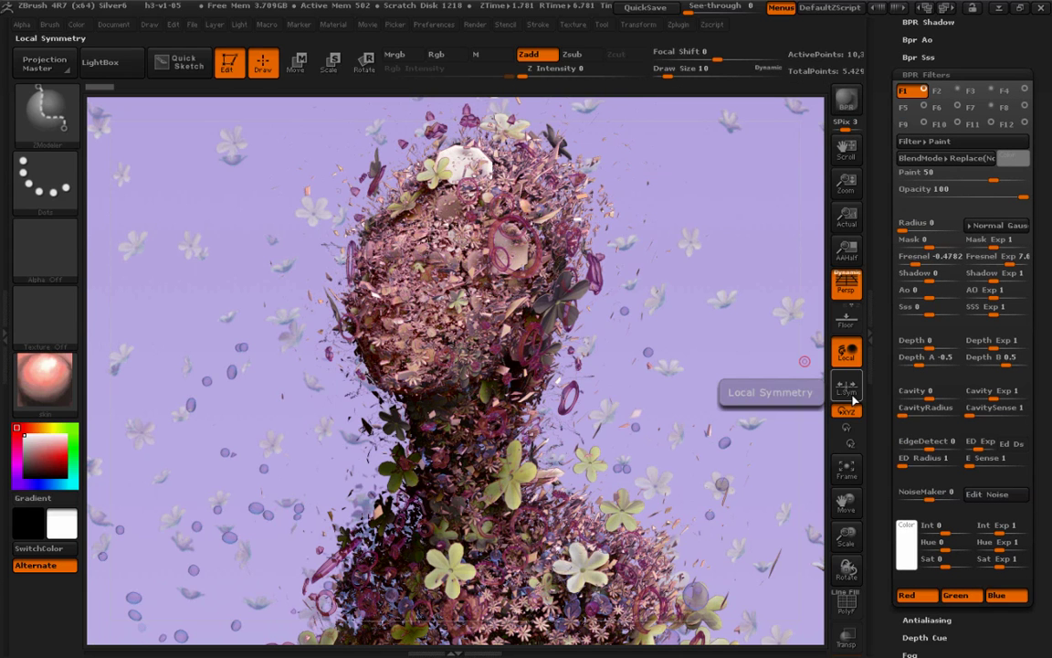